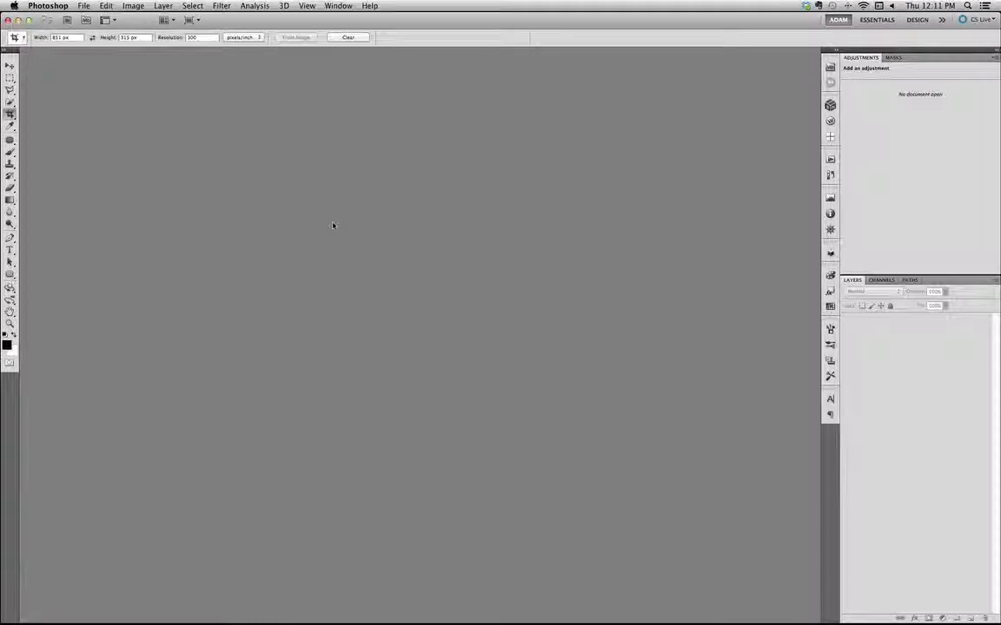
Create a new 5 by 5 inch document at 72 pixels/inch with a white background, based on the Default Photoshop Size preset
left_click(84, 10)
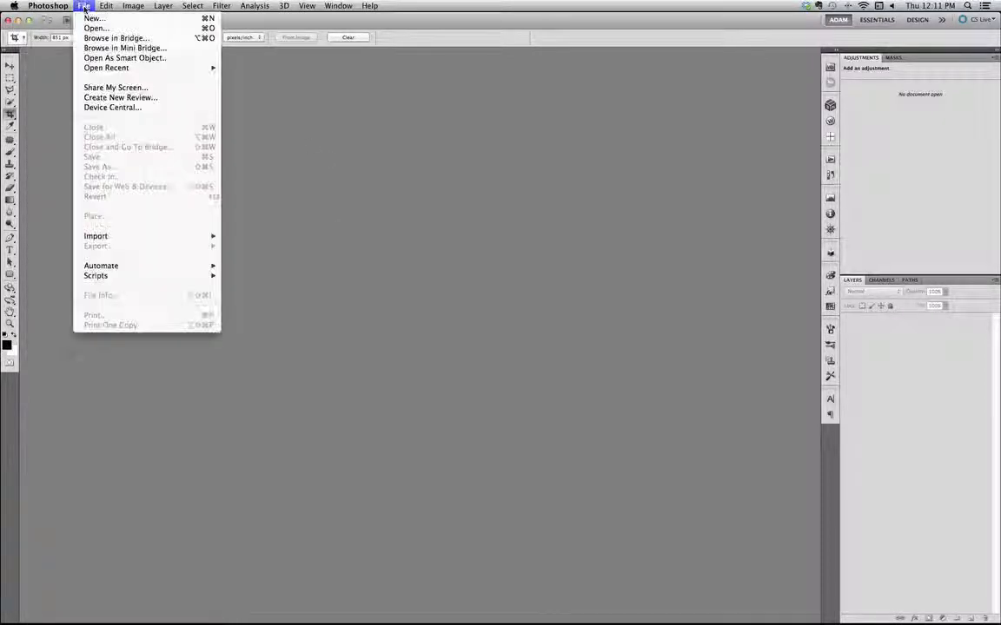
left_click(94, 21)
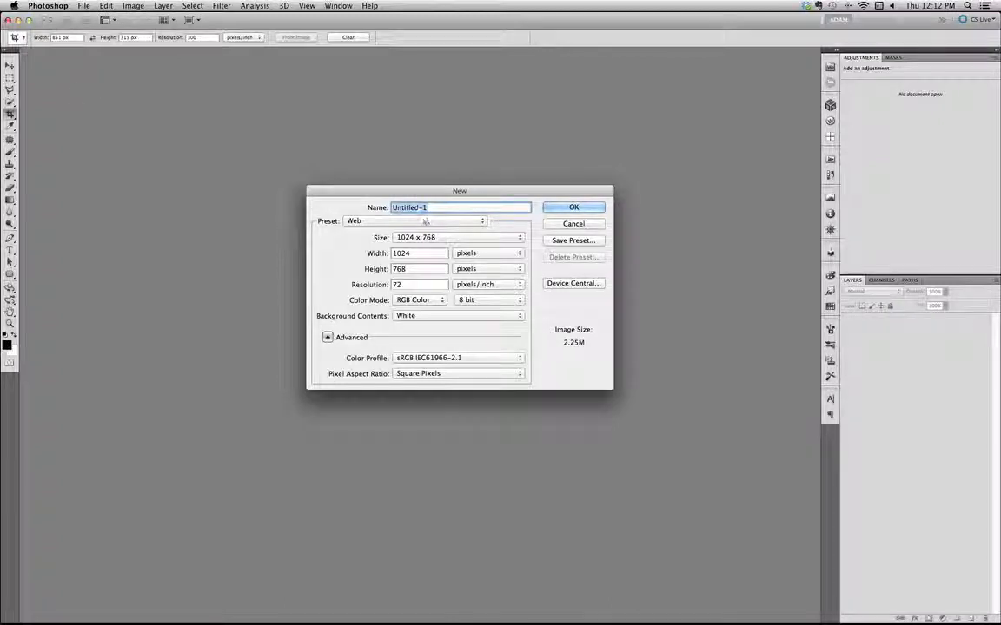
left_click(418, 222)
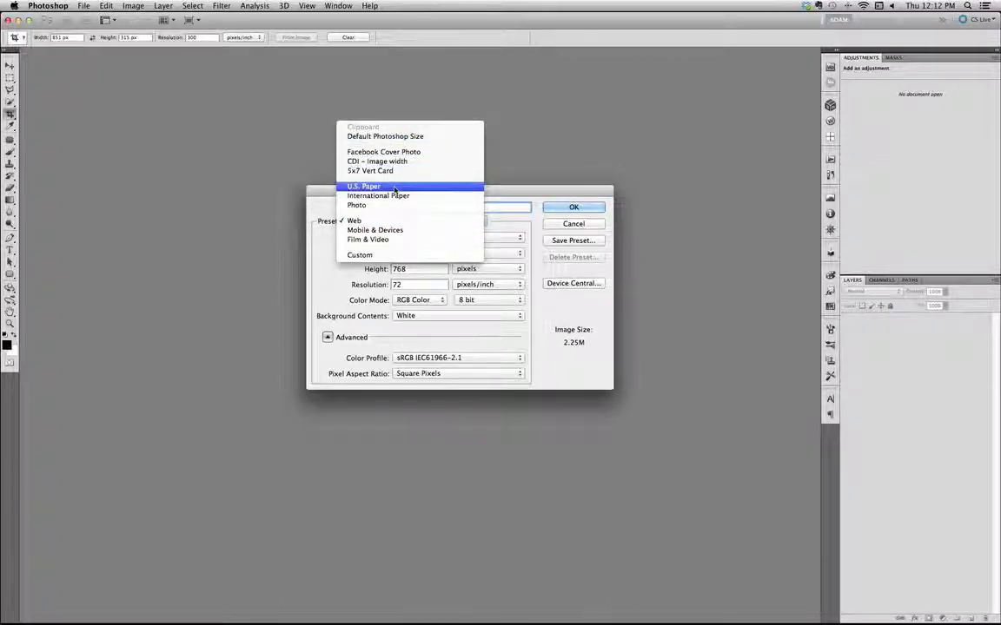
left_click(331, 196)
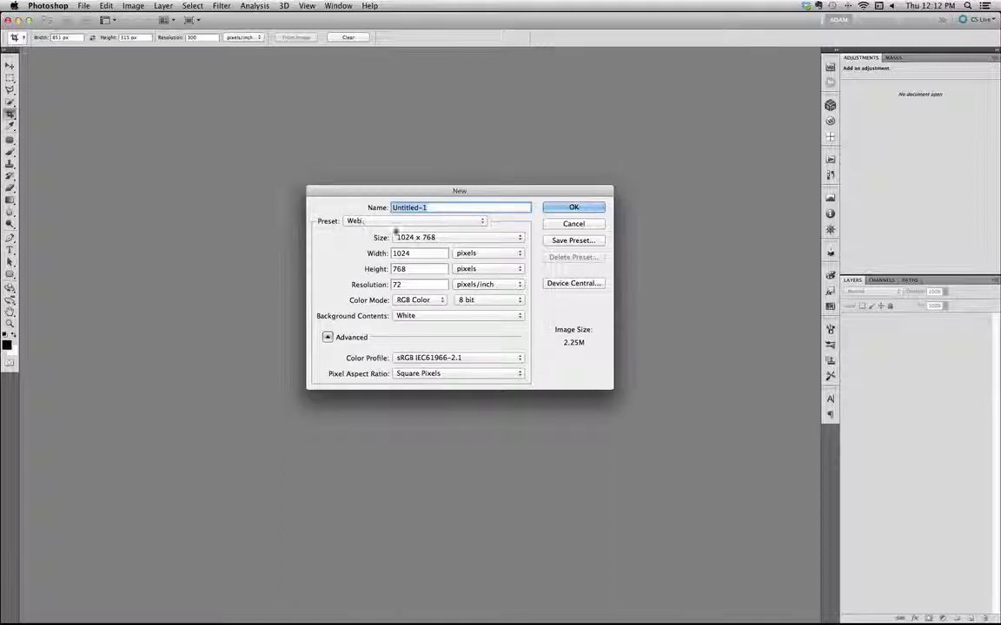
left_click(437, 239)
left_click(326, 215)
left_click(336, 223)
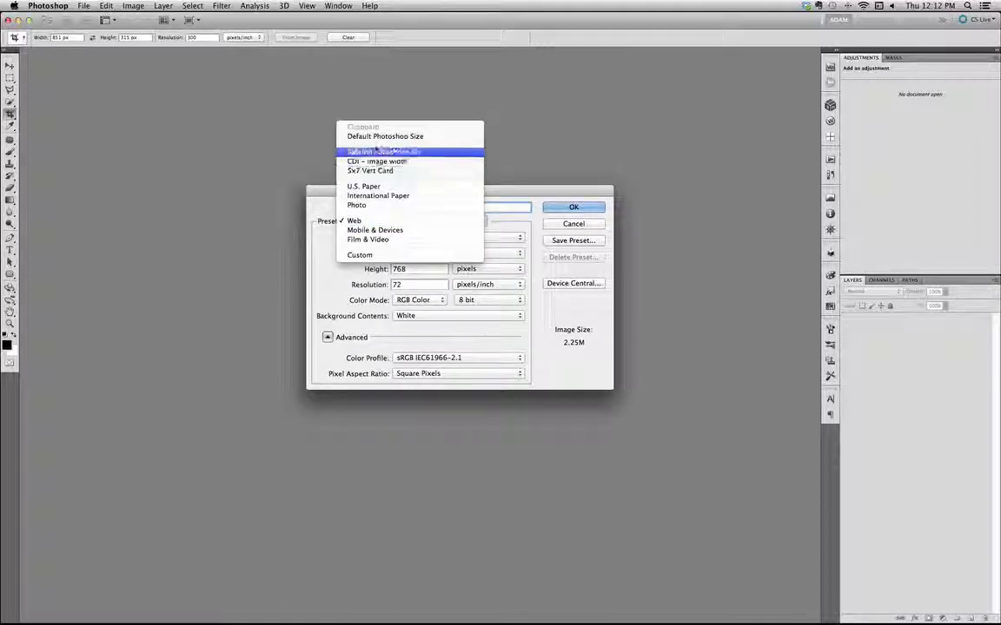
left_click(376, 138)
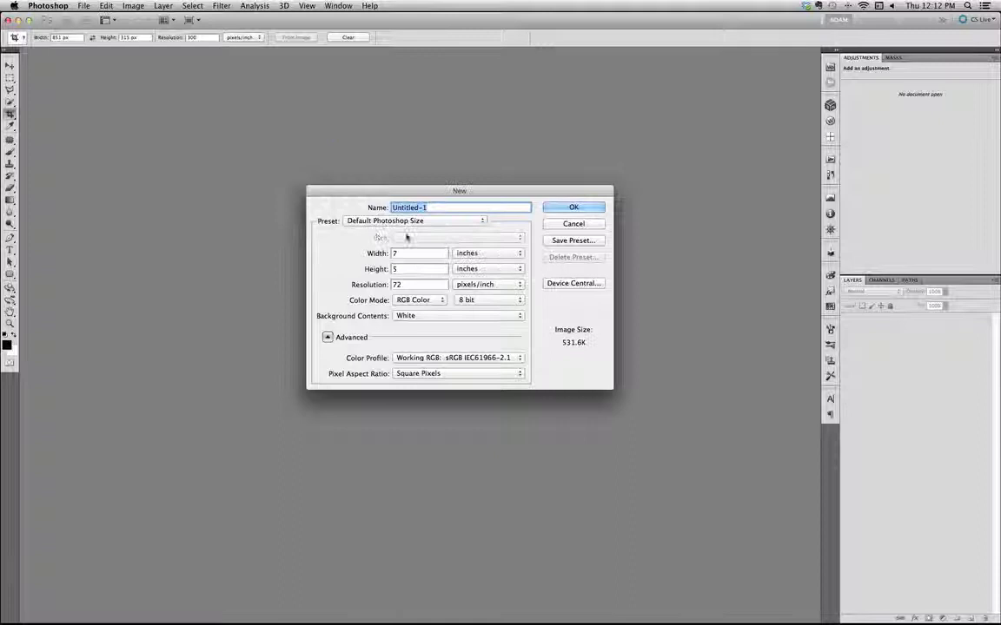
double_click(414, 254)
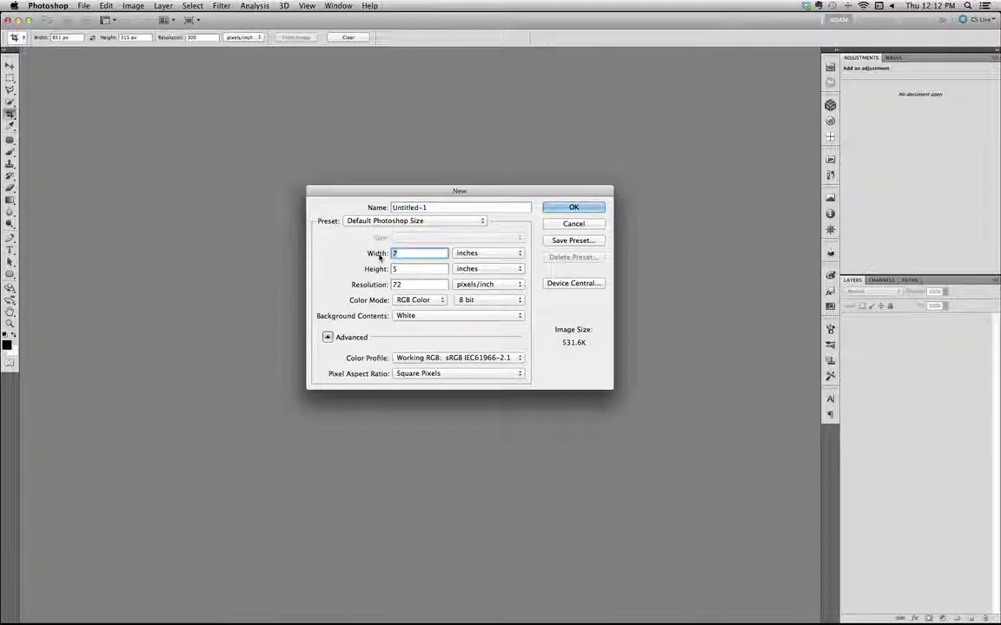
type("5")
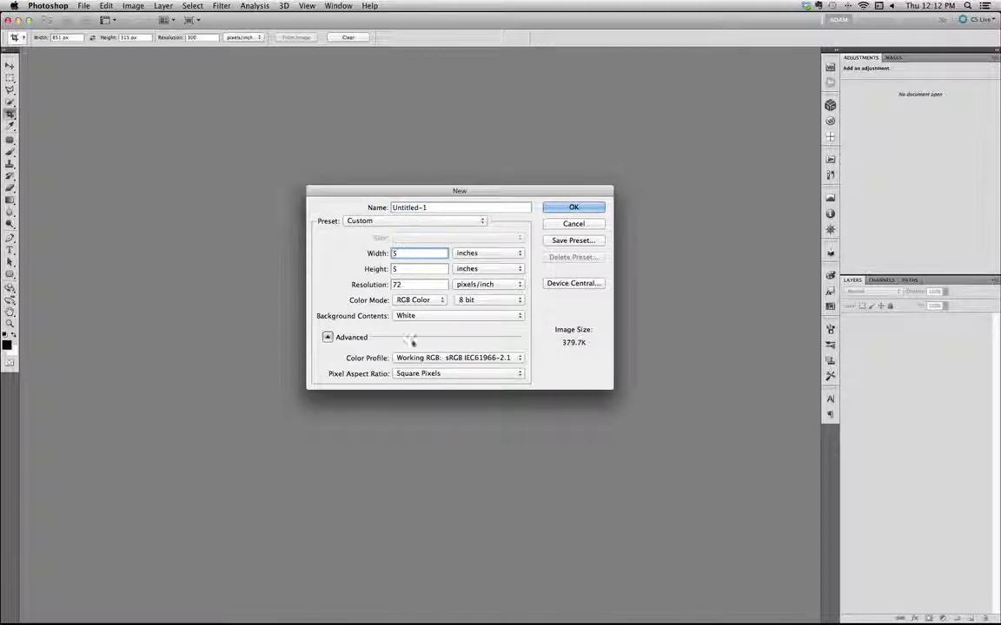
left_click(557, 209)
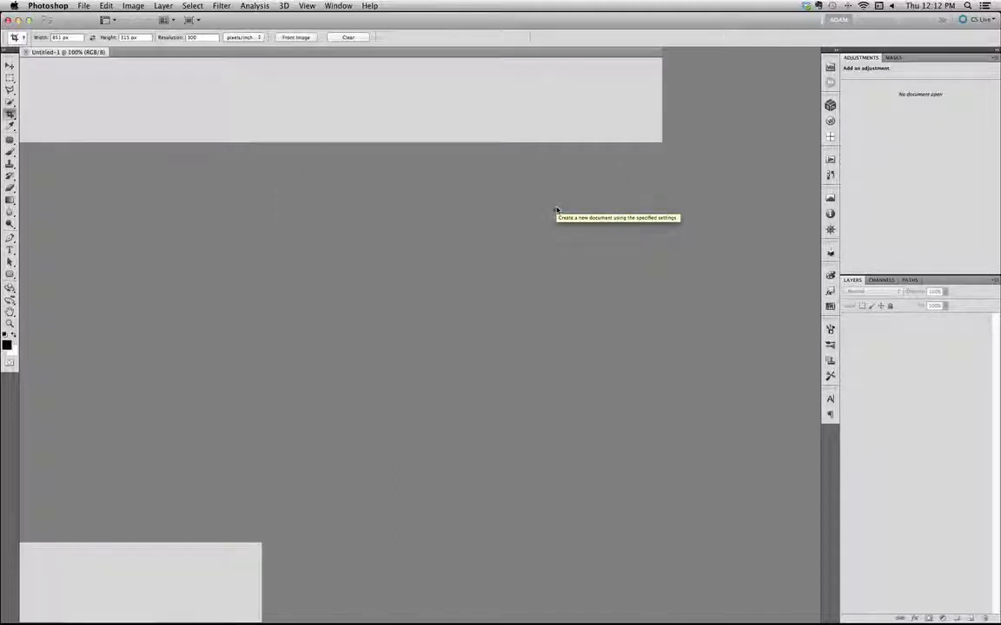
Activate the Custom Shape tool for drawing on the blank canvas
key("super+equal")
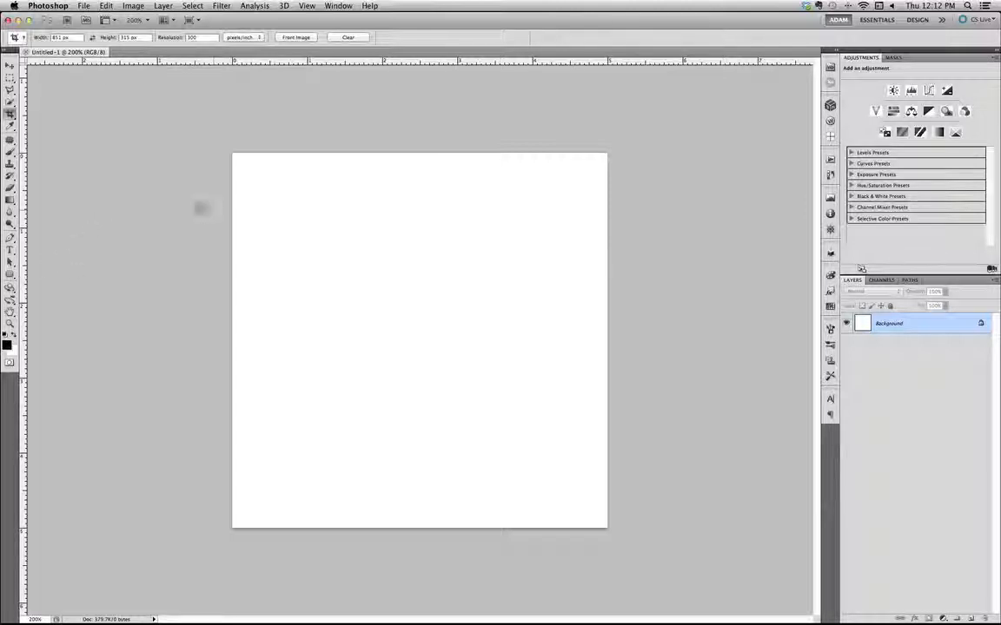
left_click(9, 274)
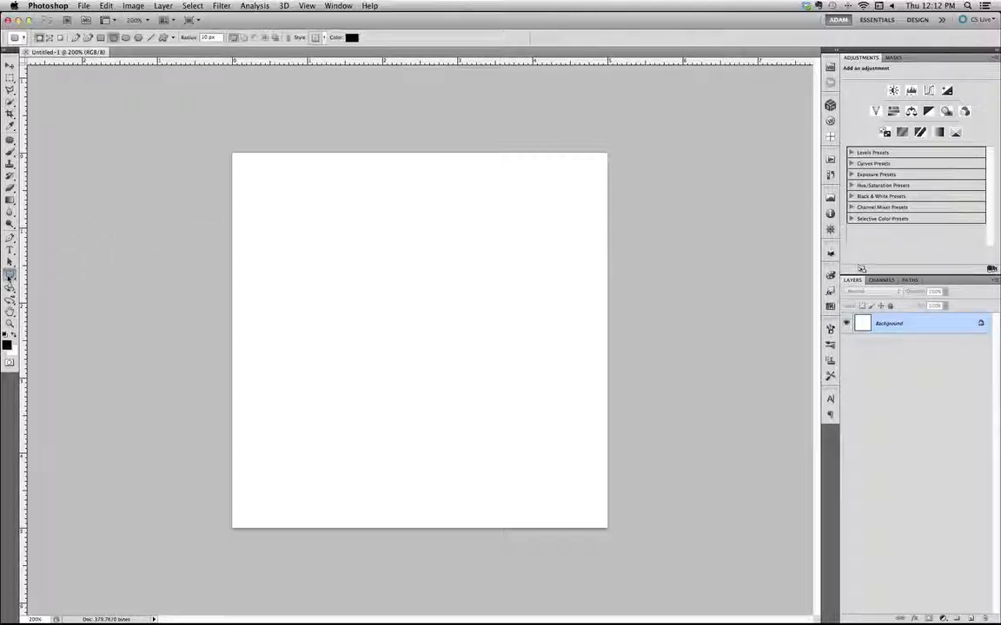
left_click(11, 276)
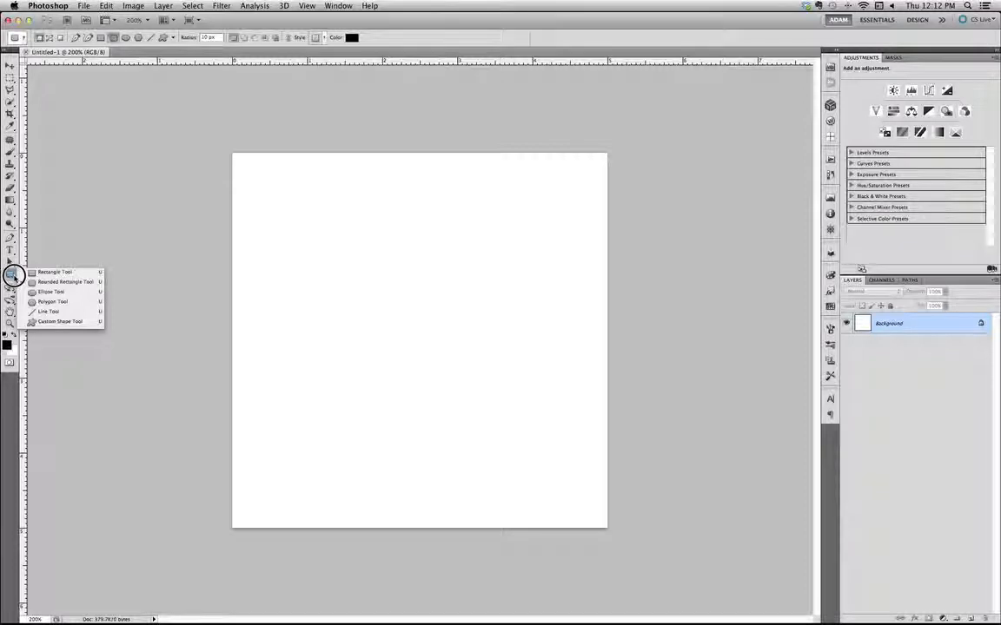
left_click(50, 321)
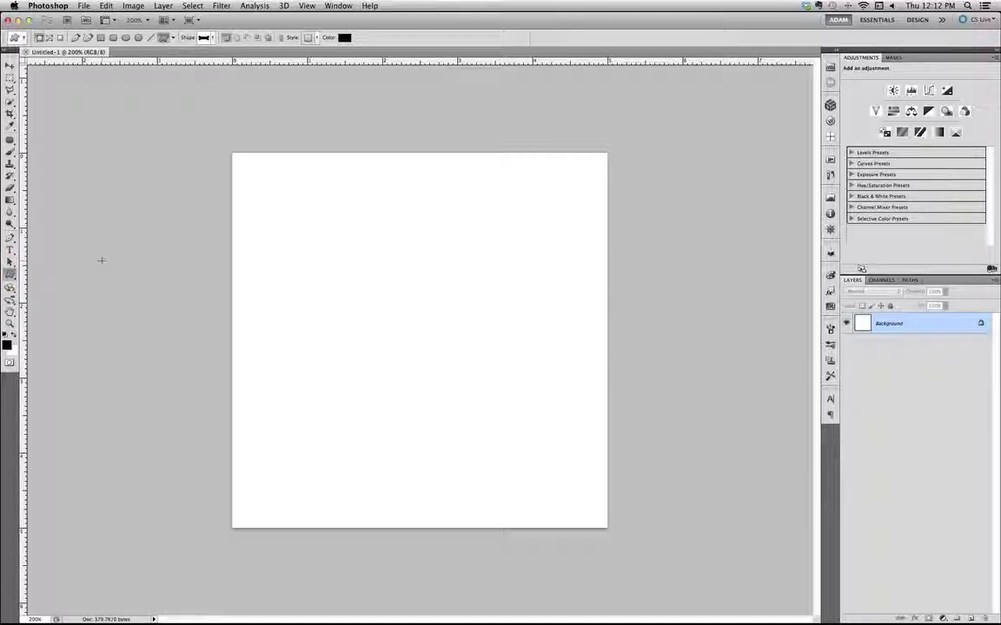
key("shift+u")
key("shift+u")
key("shift+u")
key("shift+u")
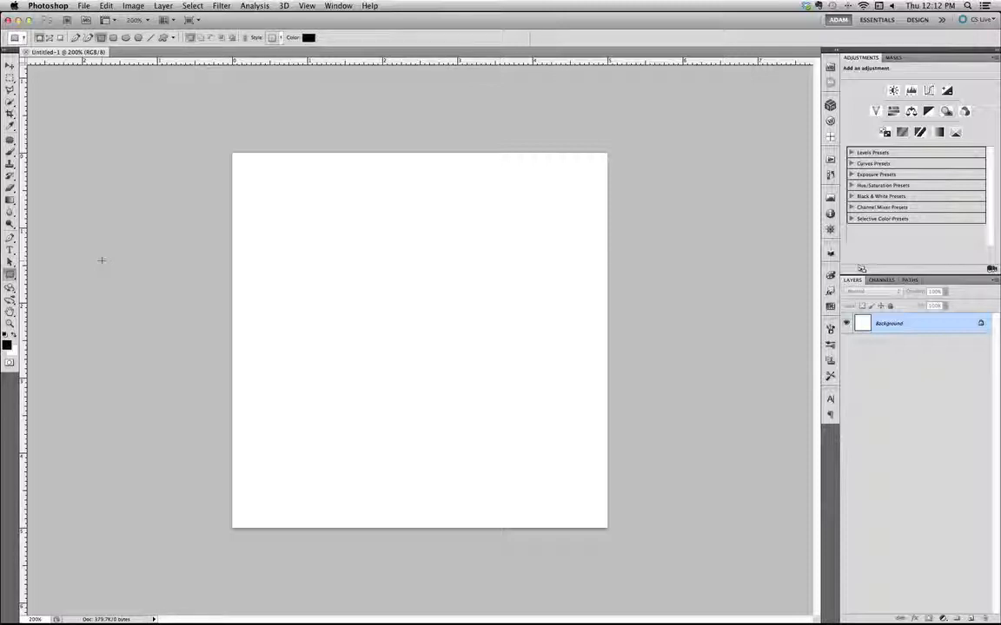
key("shift+u")
key("shift+u")
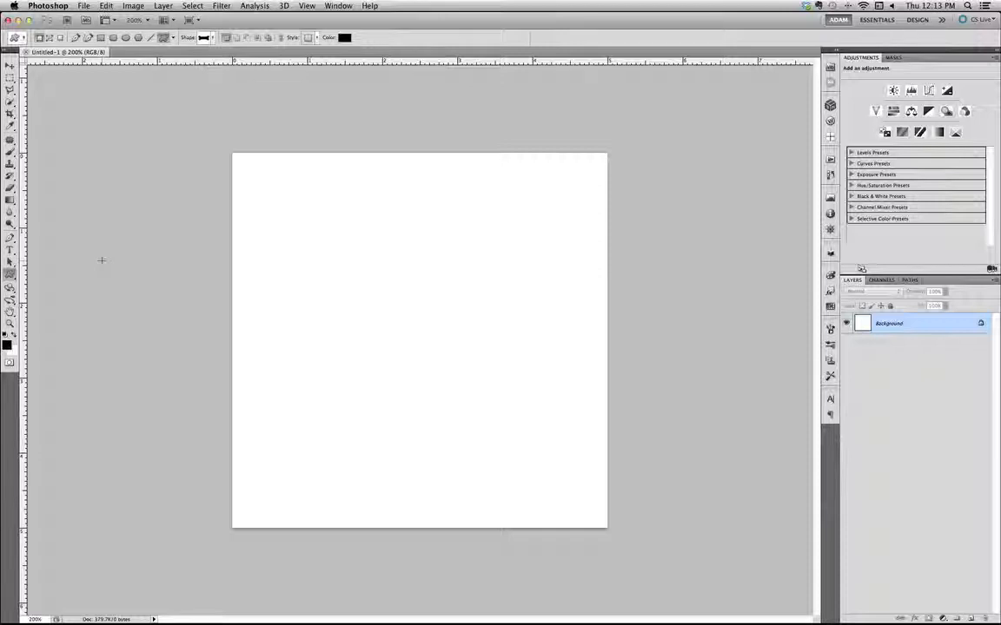
Enlarge the custom shape library and choose the solid chevron arrowhead as the shape to draw
left_click(212, 40)
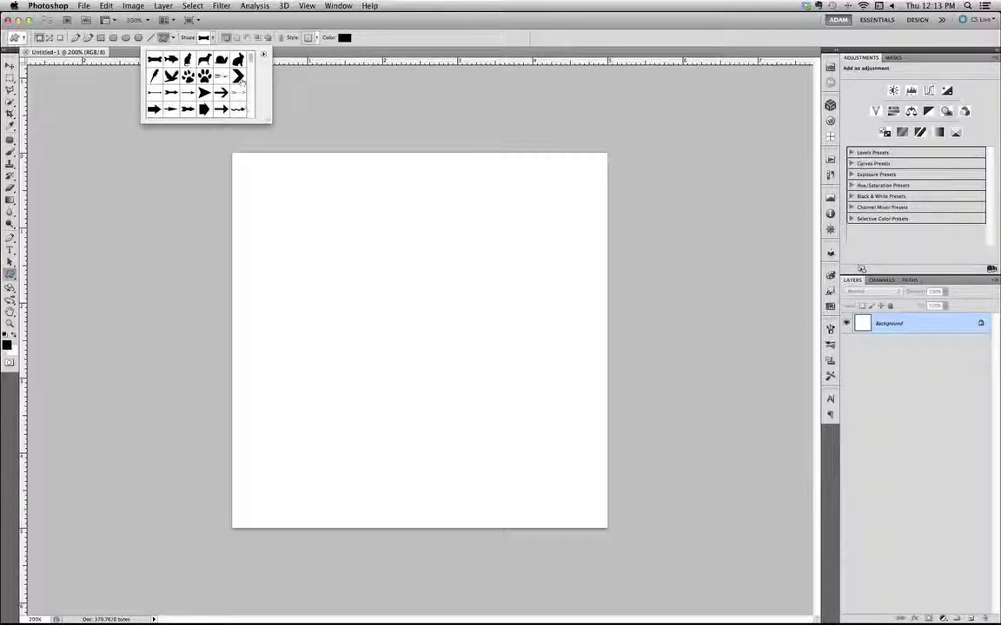
left_click_drag(264, 119, 371, 227)
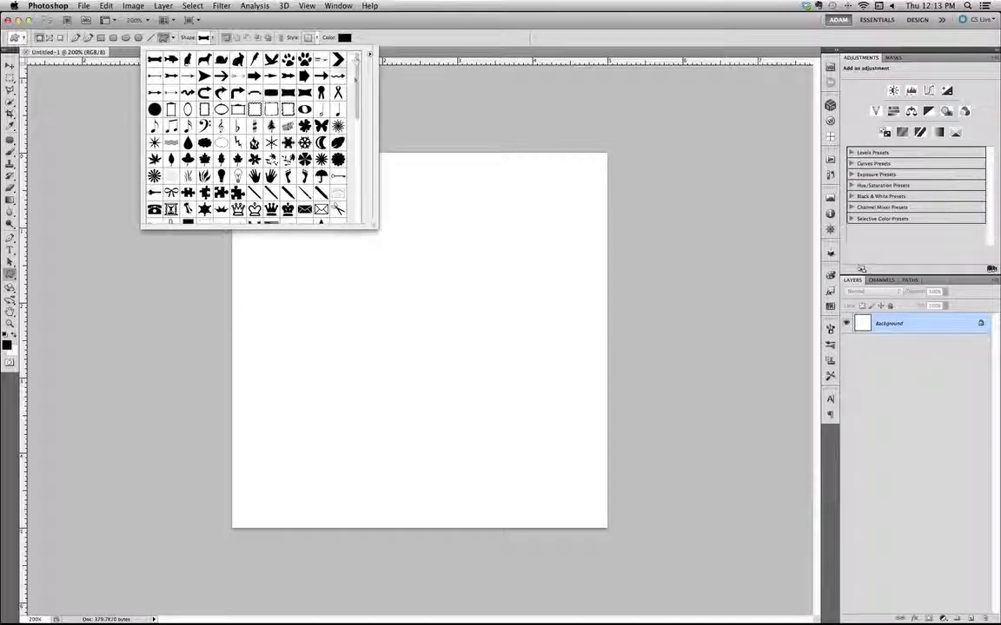
mouse_move(357, 78)
left_mouse_down()
mouse_move(357, 211)
mouse_move(355, 67)
left_mouse_up()
left_click(370, 54)
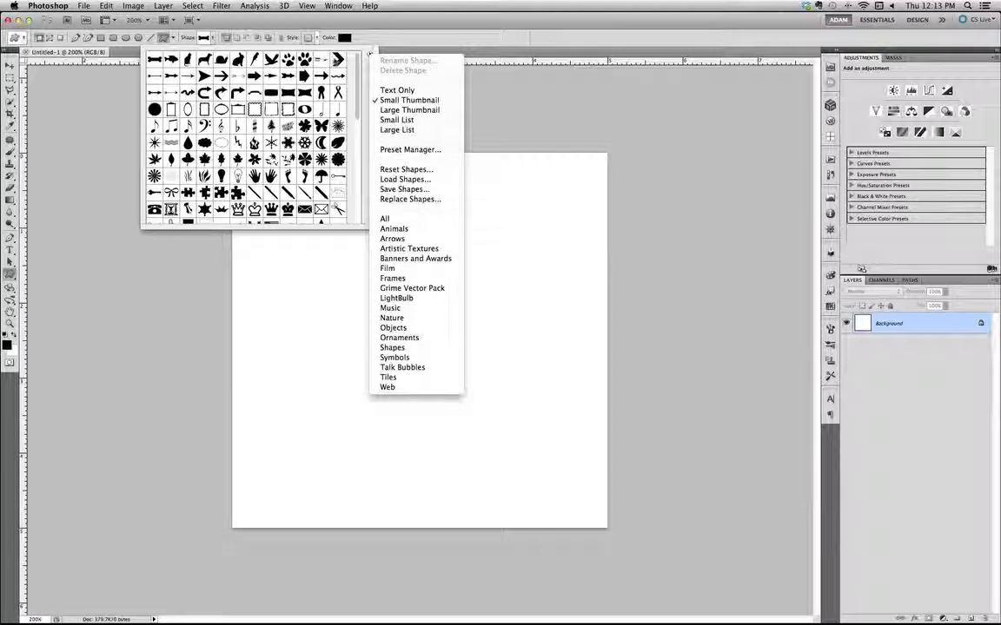
left_click(336, 58)
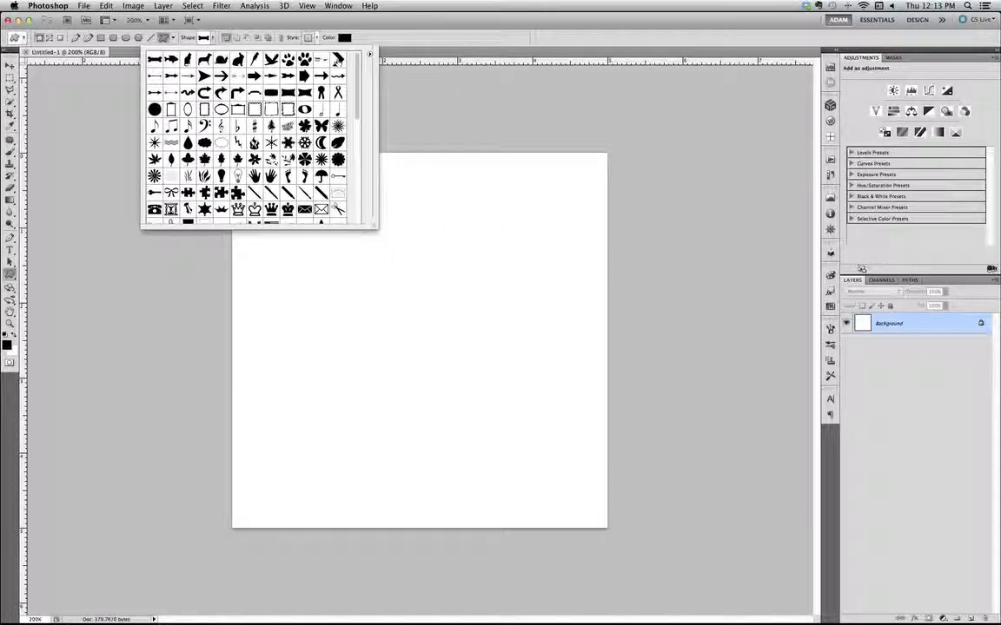
left_click(337, 58)
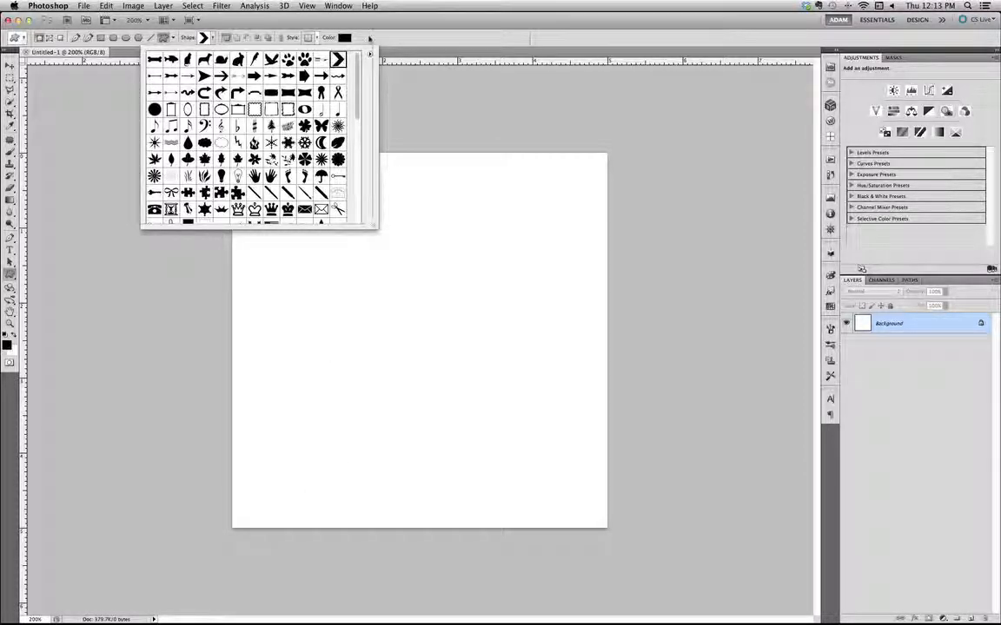
double_click(338, 59)
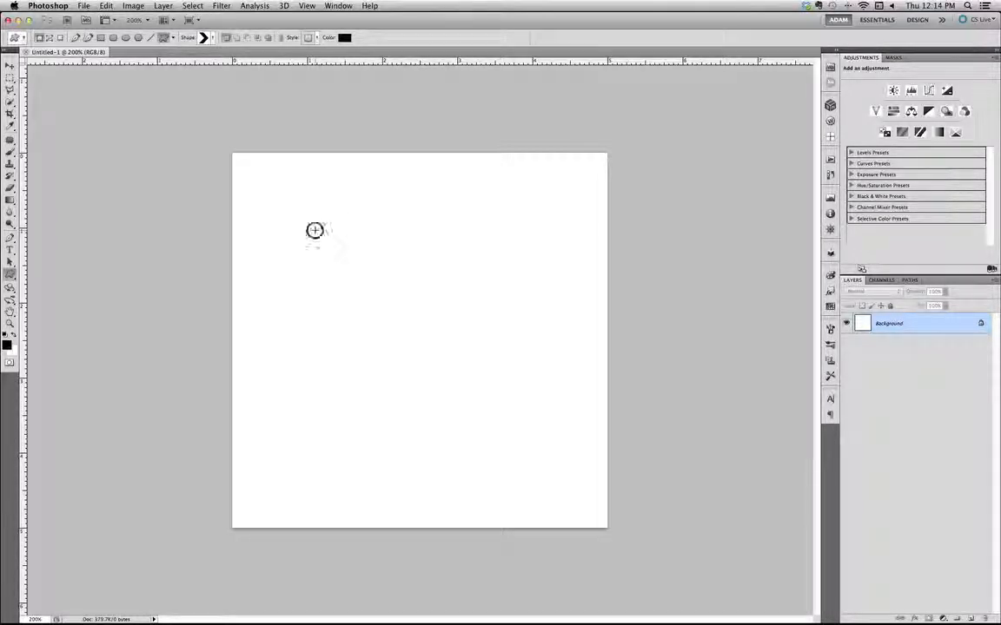
Draw a black chevron about 2.7 in wide and 2.9 in tall near the canvas centre and remove its layer effects
left_click_drag(315, 230, 517, 561)
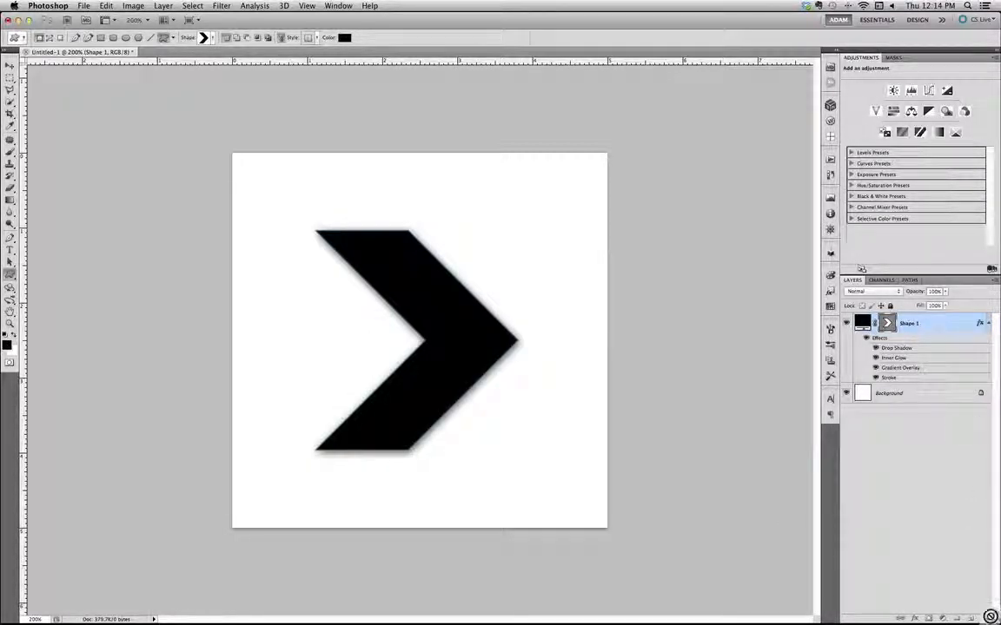
left_click_drag(979, 323, 985, 618)
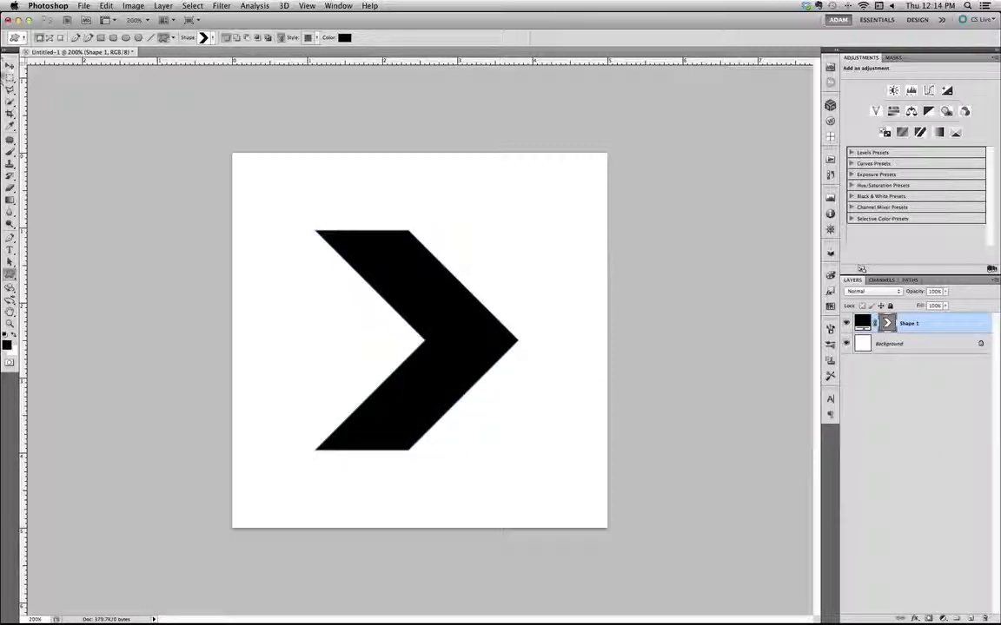
Rotate the chevron 90 degrees counterclockwise with Free Transform so that it points upward
left_click(9, 66)
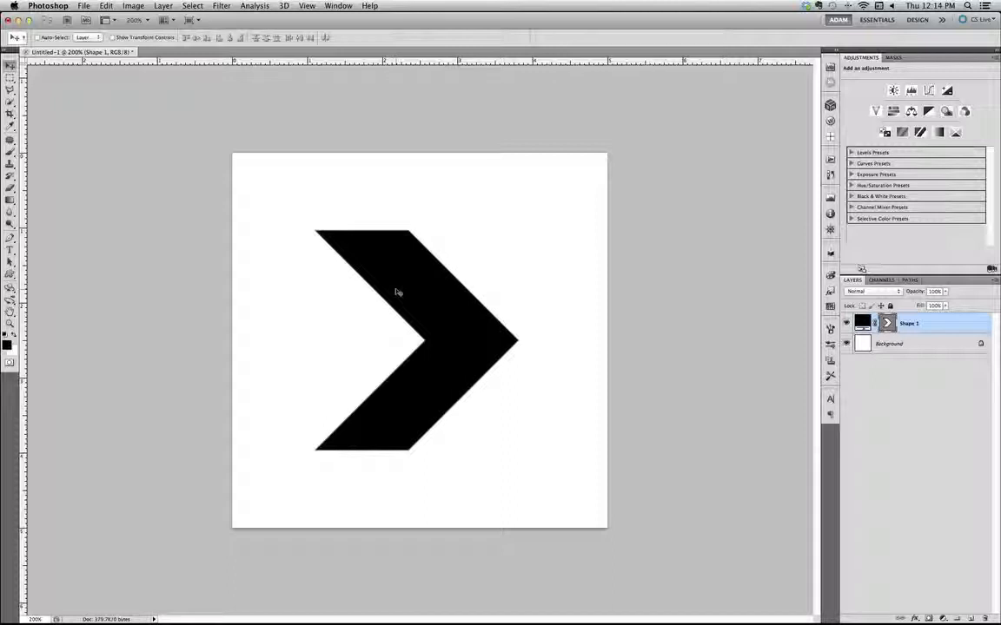
key("ctrl+t")
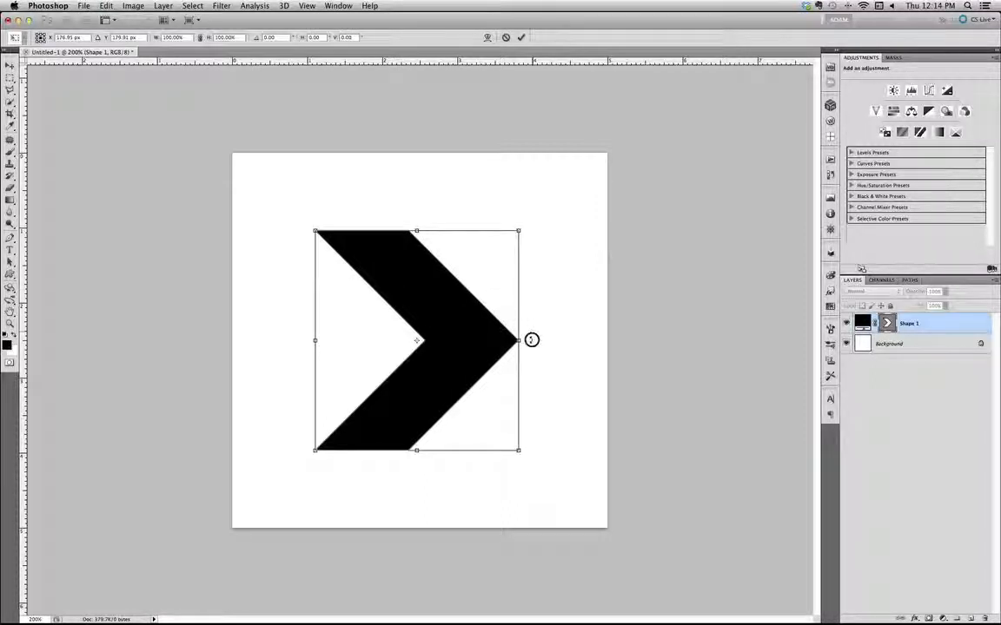
left_click_drag(532, 340, 406, 190)
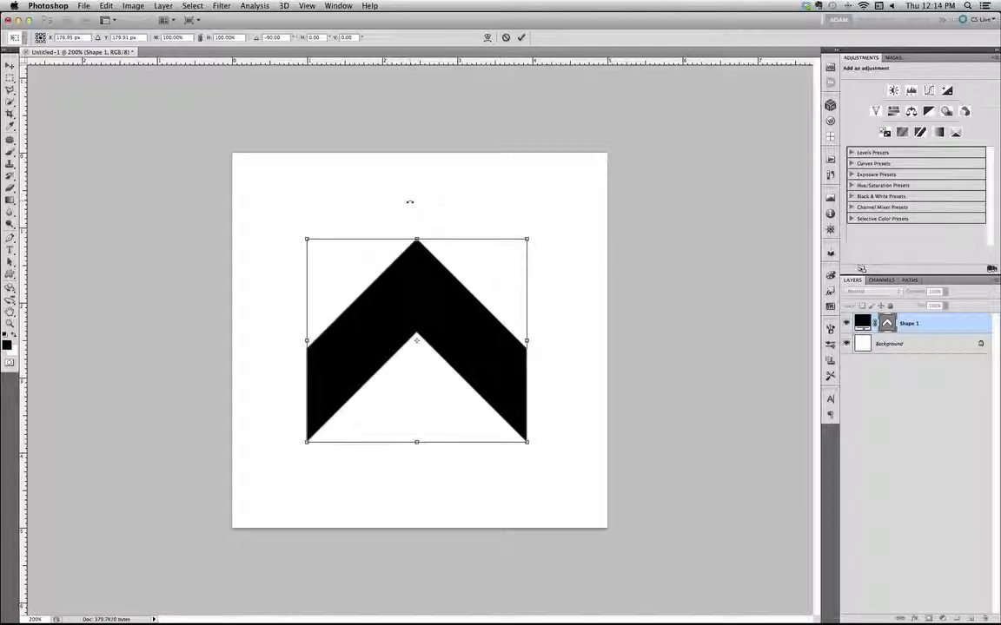
key("Return")
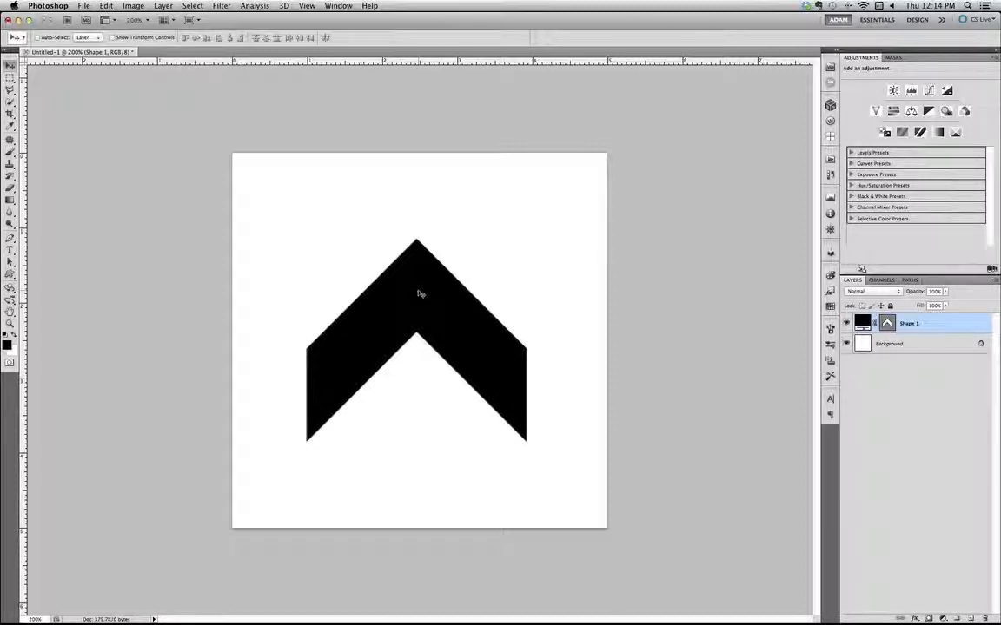
Thin the chevron by raising its three lower anchor points about 0.55 in with the Direct Selection tool
left_click(10, 263)
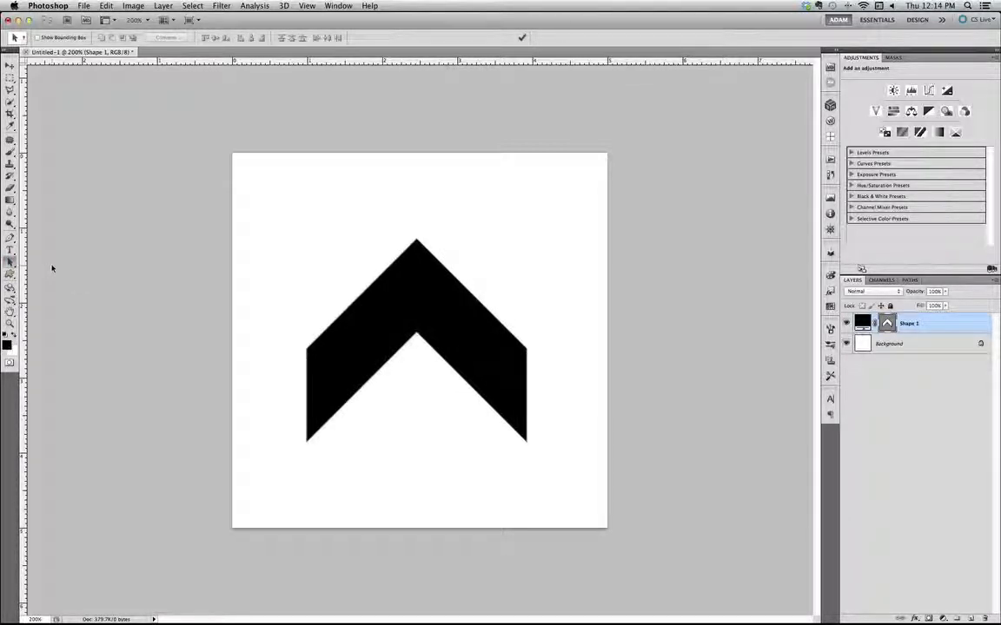
key("shift+a")
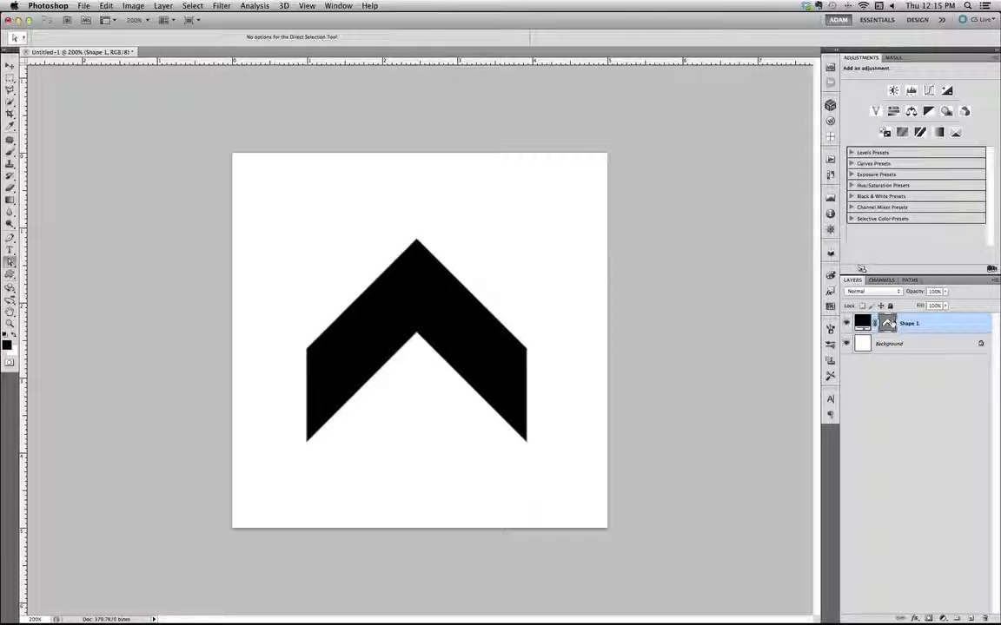
left_click(886, 323)
left_click(307, 444)
key("shift+Up")
key("shift+Up")
key("shift+Up")
key("shift+Up")
key("shift+Up")
key("shift+Up")
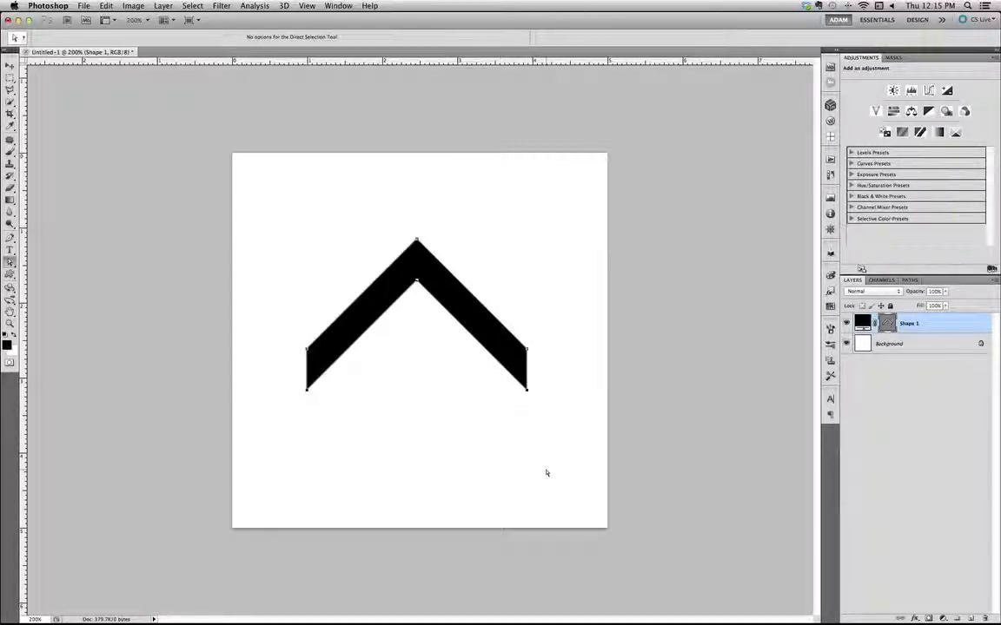
key("shift+Up")
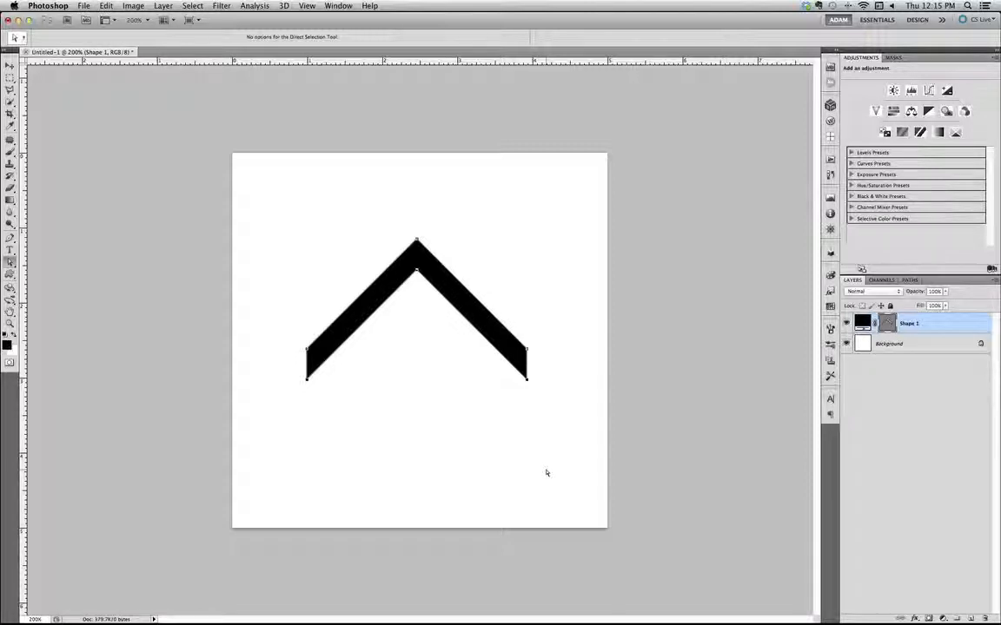
key("shift+Down")
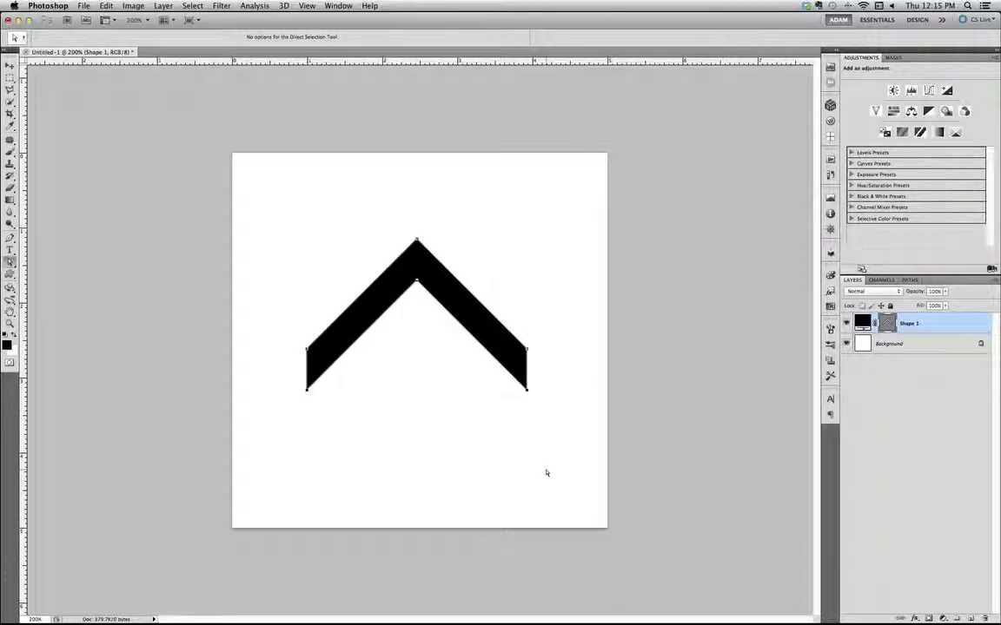
key("shift+Down")
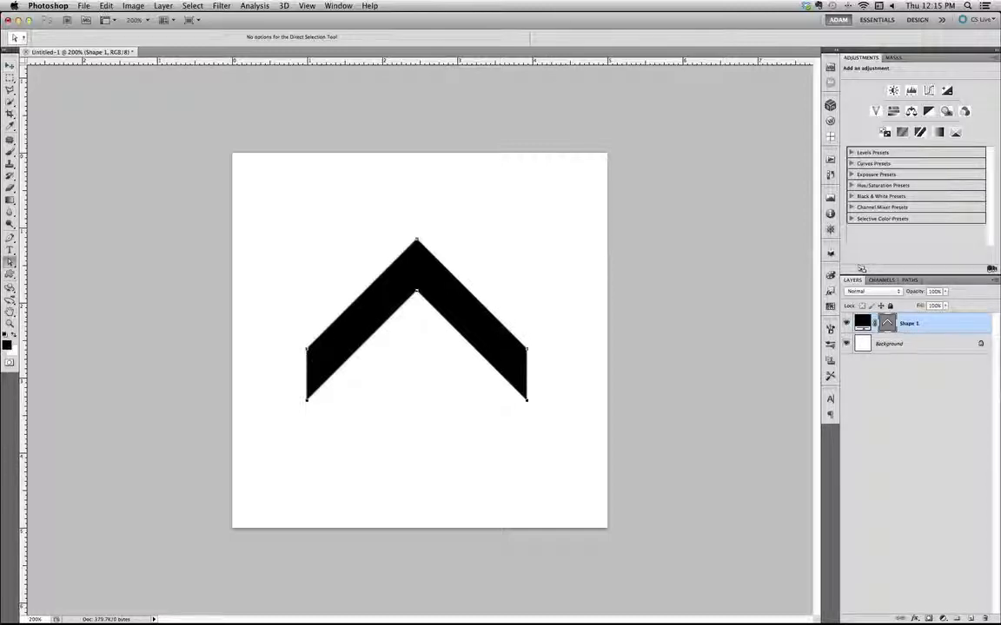
Widen the chevron to about 160% with Free Transform, making it about 4.7 in wide and nearly as wide as the canvas
left_click(400, 271)
key("ctrl+t")
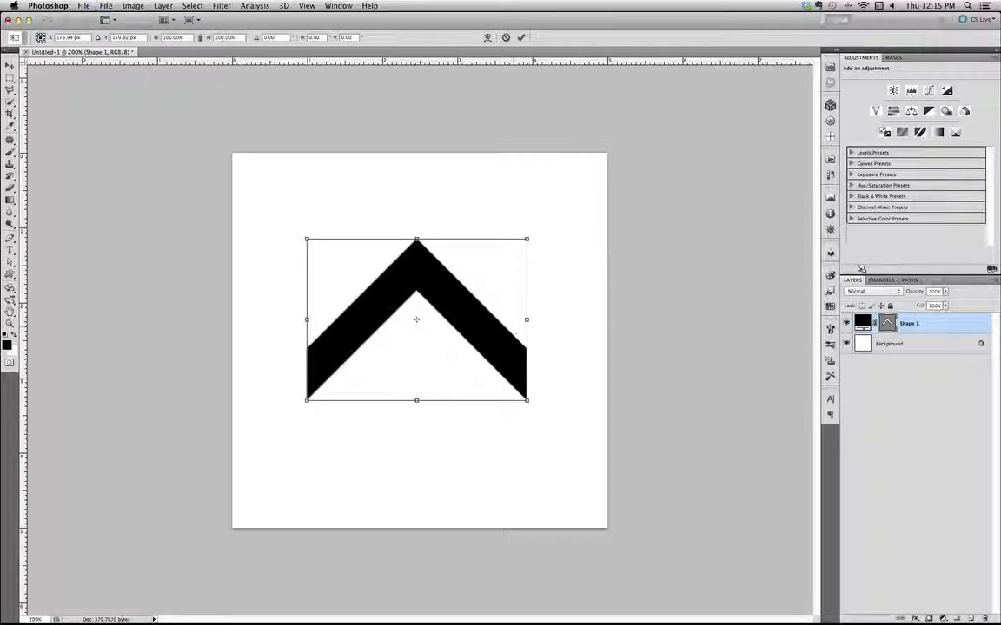
left_click_drag(526, 320, 597, 319)
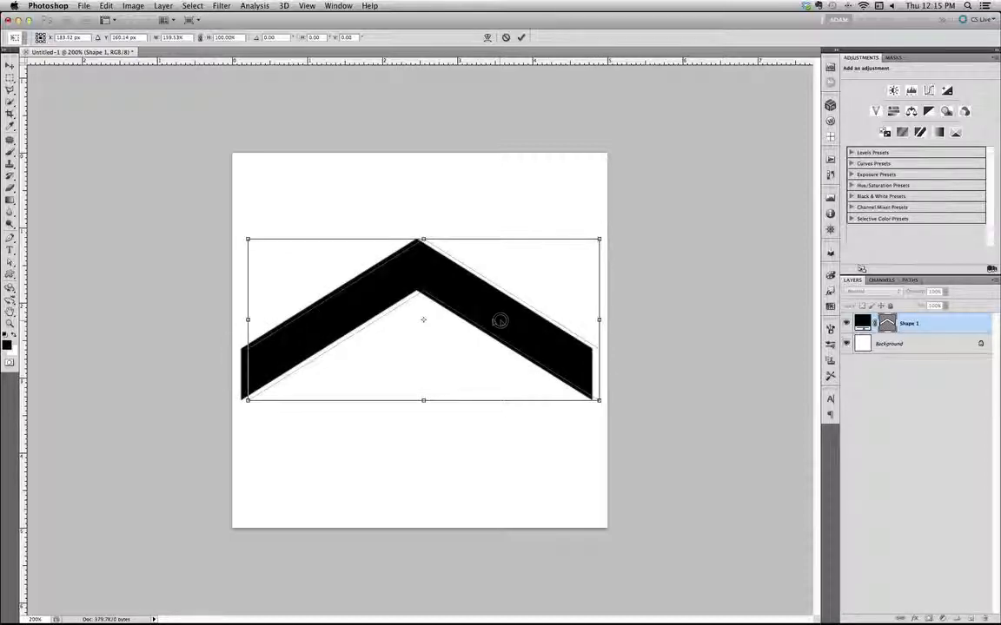
key("Return")
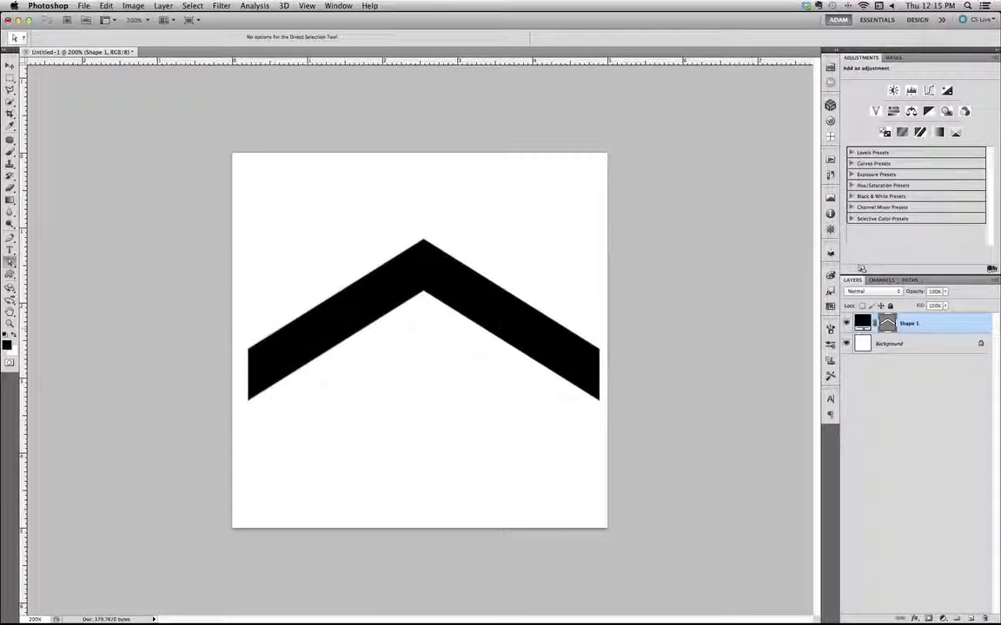
Duplicate the chevron about 0.8 in straight up with the Move tool, leaving a narrow gap above the original
key("v")
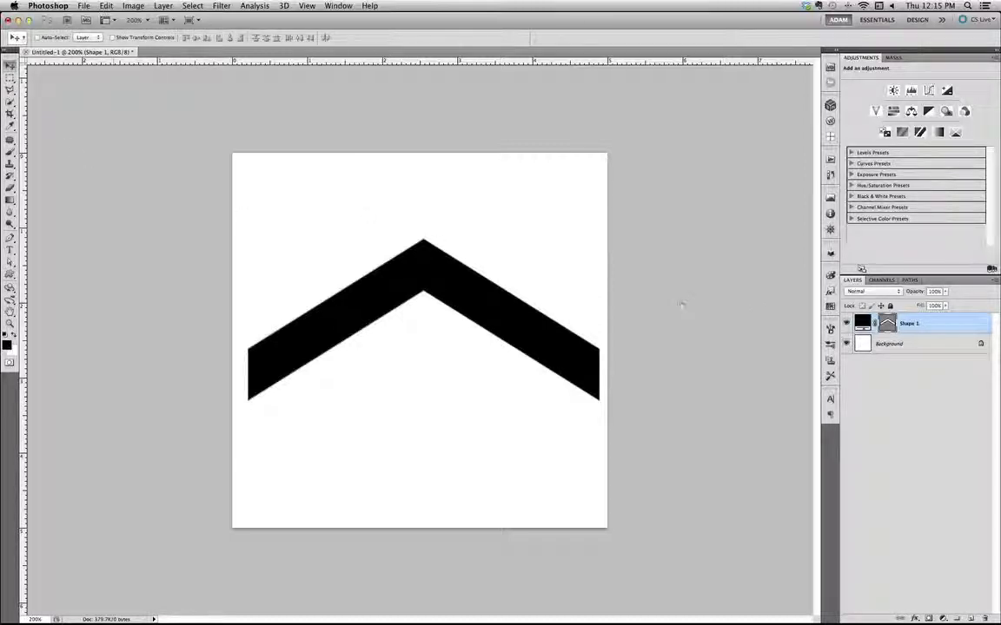
left_click(10, 67)
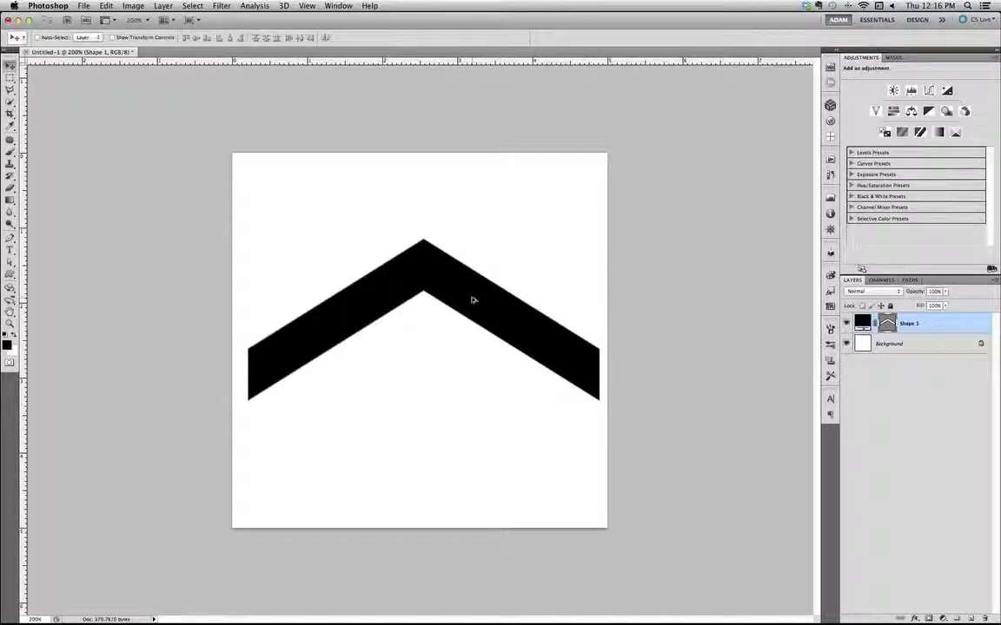
left_click_drag(472, 299, 474, 239)
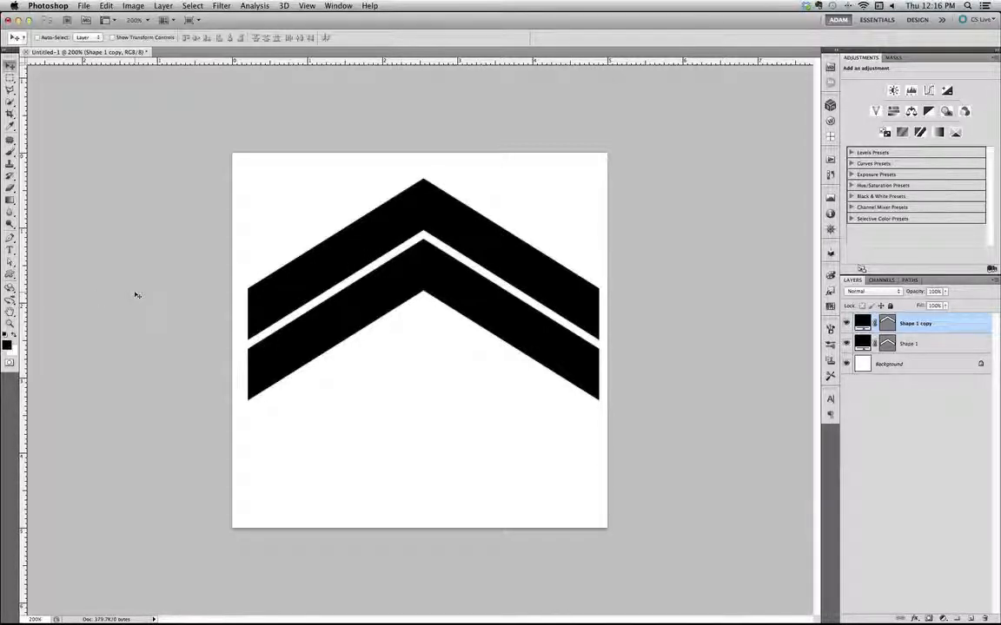
Thin the chevron copy to a fine line by lowering its three upper anchor points about 0.65 in, and deselect its path
key("a")
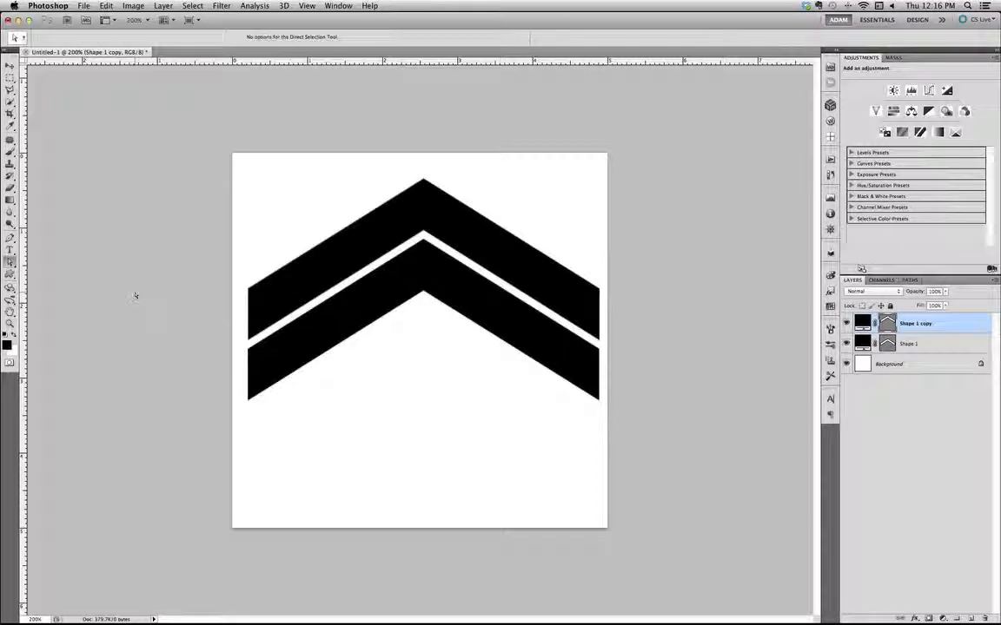
left_click(246, 289)
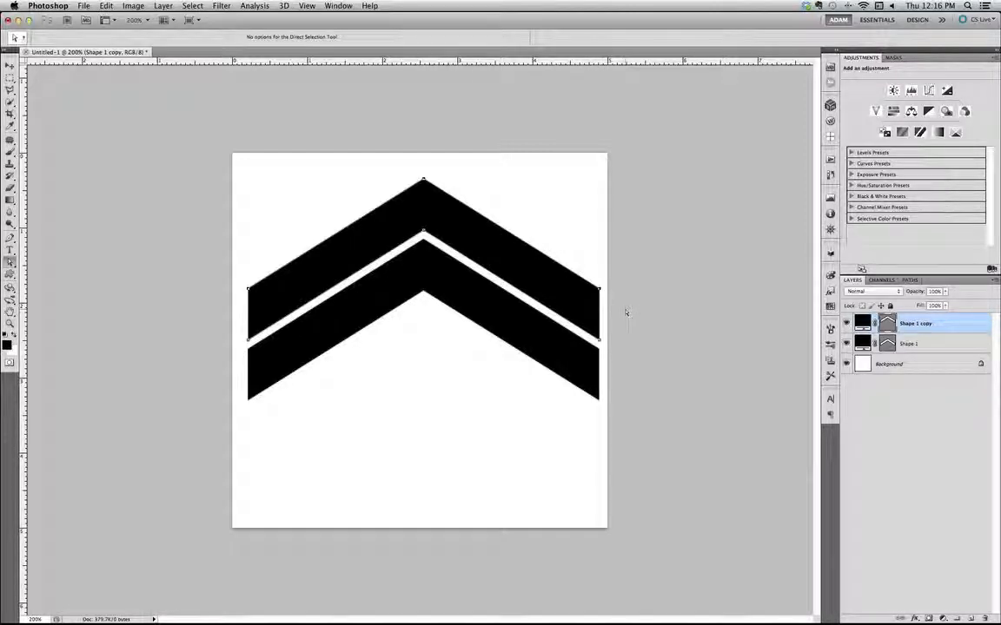
key("Down")
key("Down")
key("Down")
key("Down")
key("Down")
key("Down")
key("Down")
key("Down")
key("Down")
key("Down")
key("Down")
key("Down")
key("Down")
key("Down")
key("Down")
key("Down")
key("Down")
key("Down")
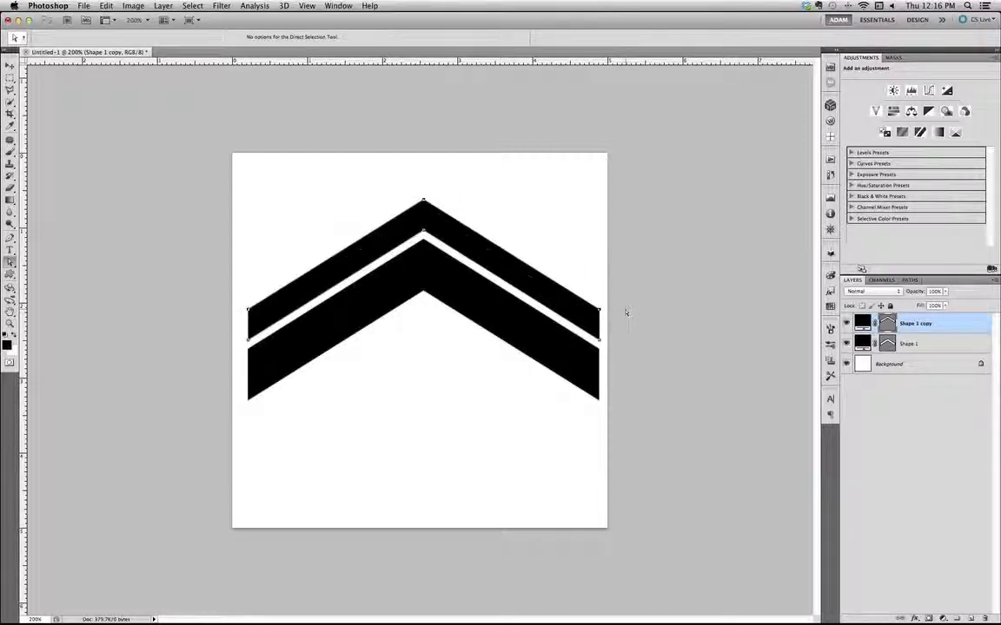
key("Down")
key("Down")
key("Down")
key("Down")
key("Down")
key("Down")
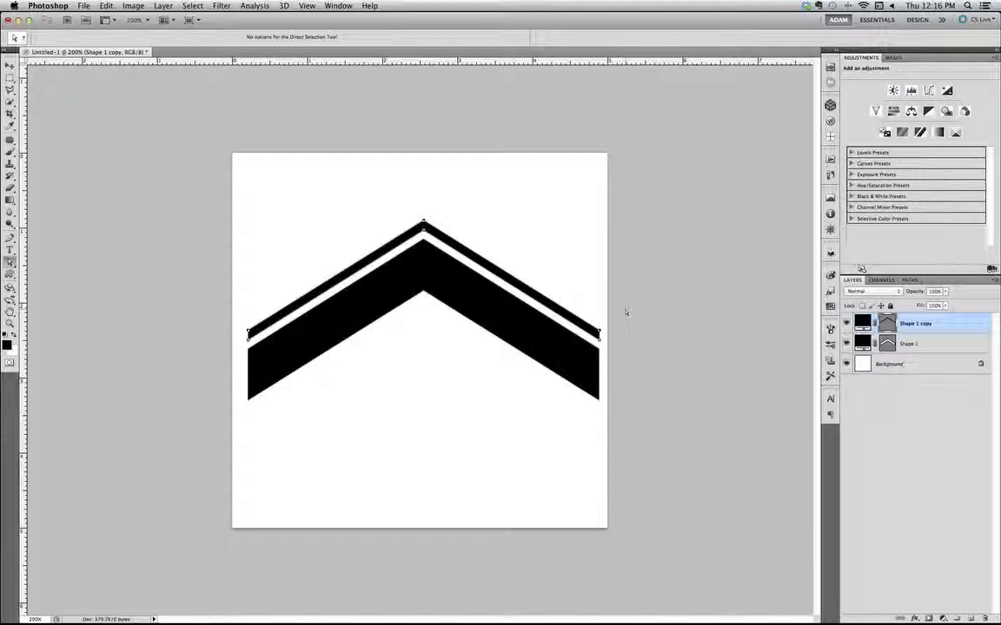
key("Down")
key("Down")
key("Down")
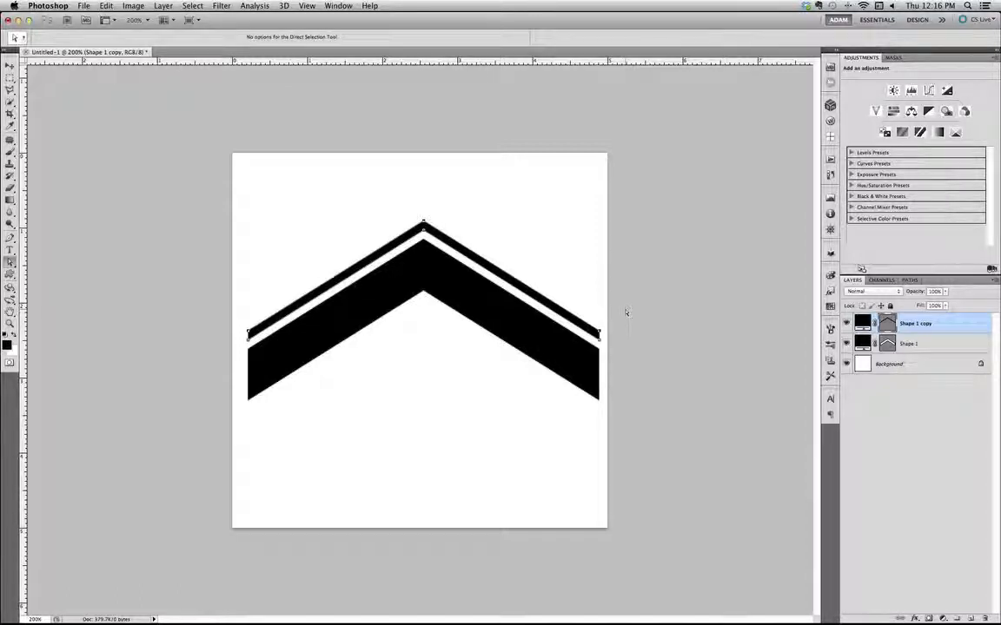
key("Down")
key("Down")
key("Down")
key("Down")
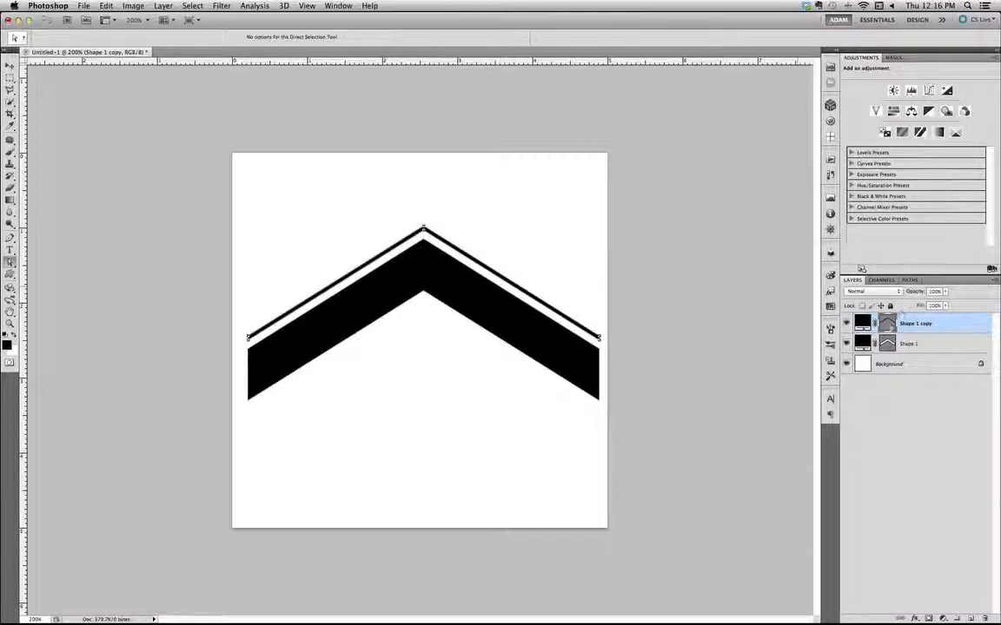
left_click(890, 325)
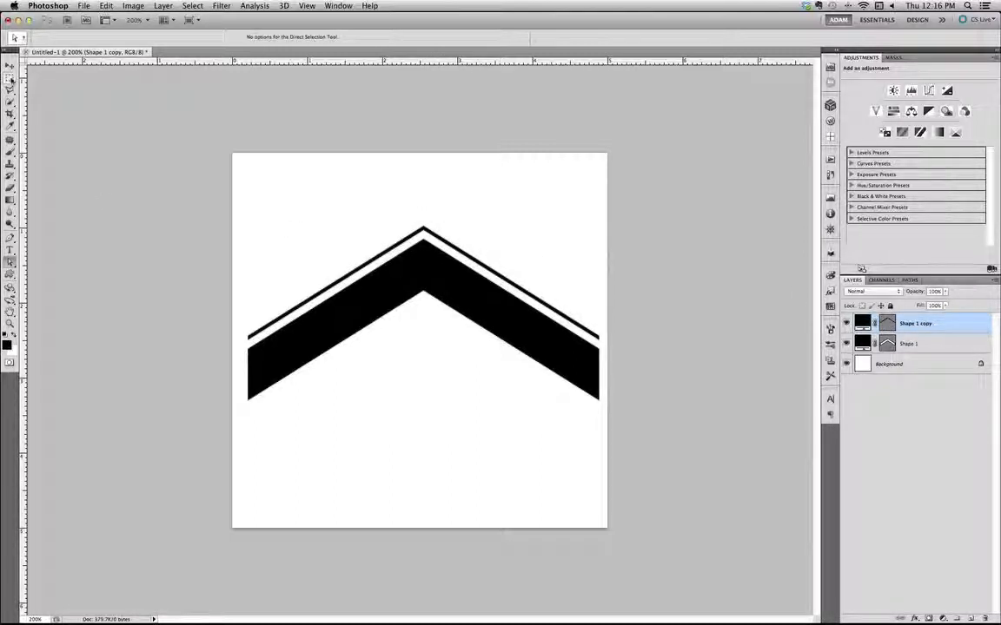
Duplicate the thin chevron line about 0.95 in straight down so the copy sits just below the thick chevron
left_click(9, 65)
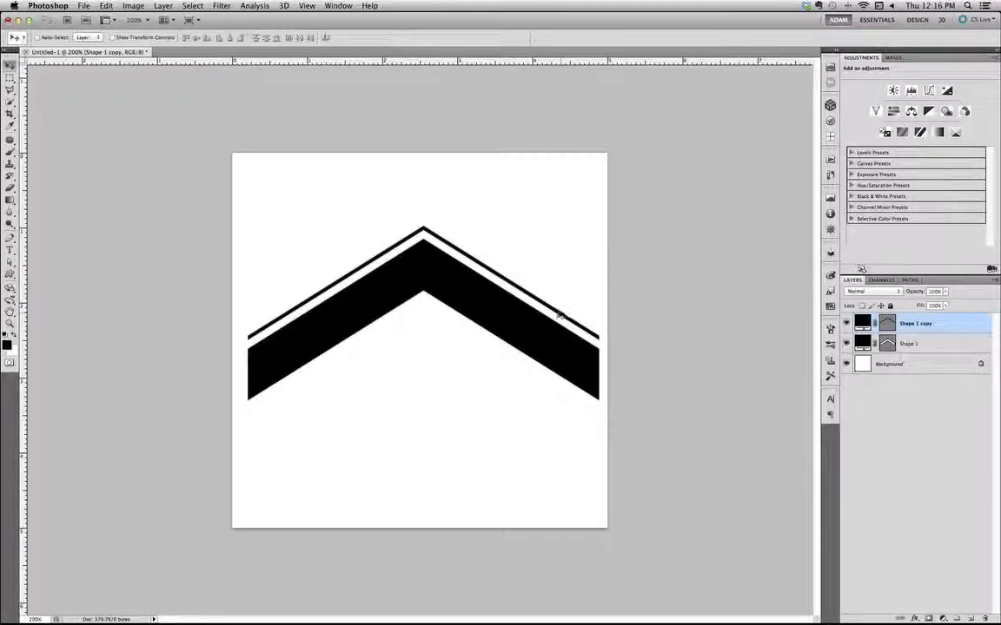
left_click_drag(485, 263, 482, 337)
key("super+j")
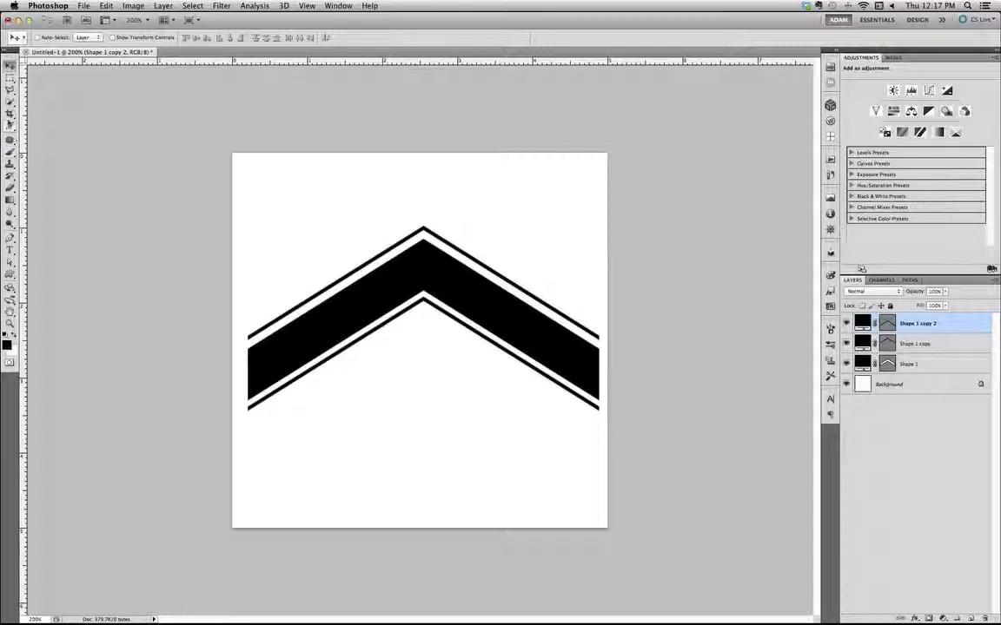
Choose the Crop tool and clear its preset width, height and resolution
left_click(10, 115)
left_click(19, 37)
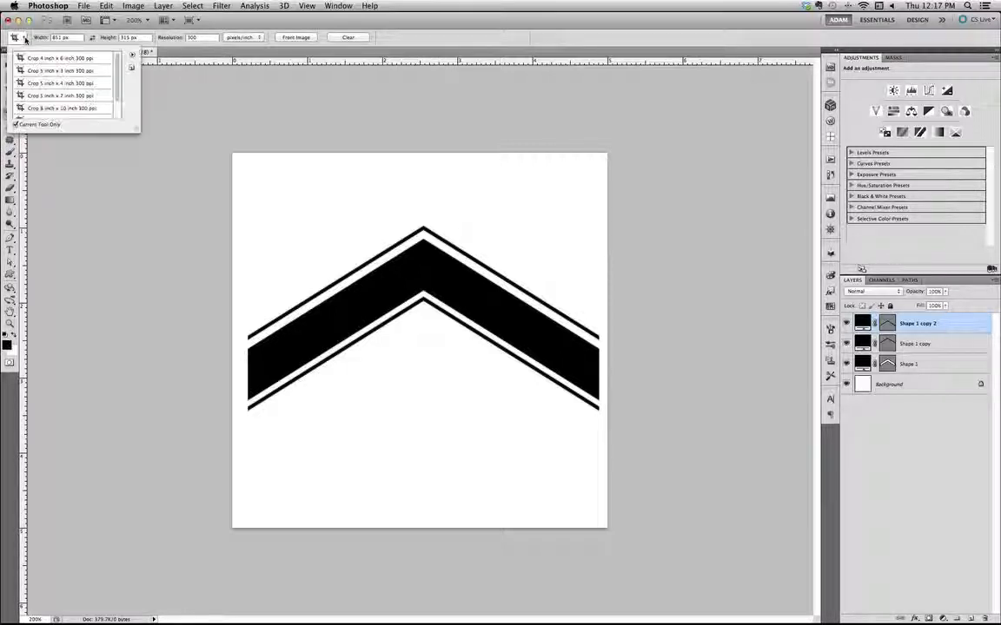
left_click(184, 45)
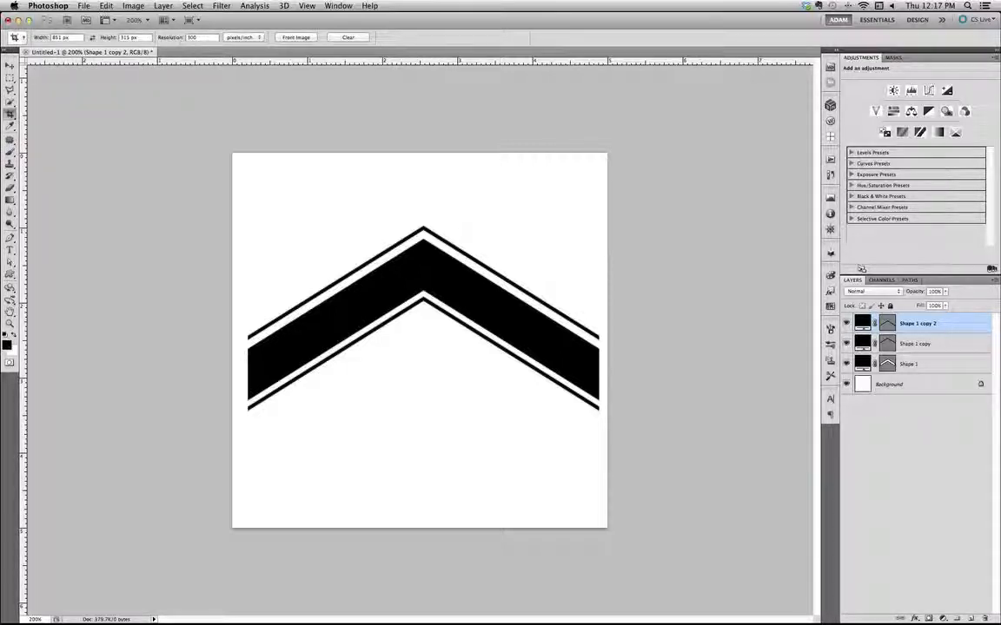
left_click(349, 37)
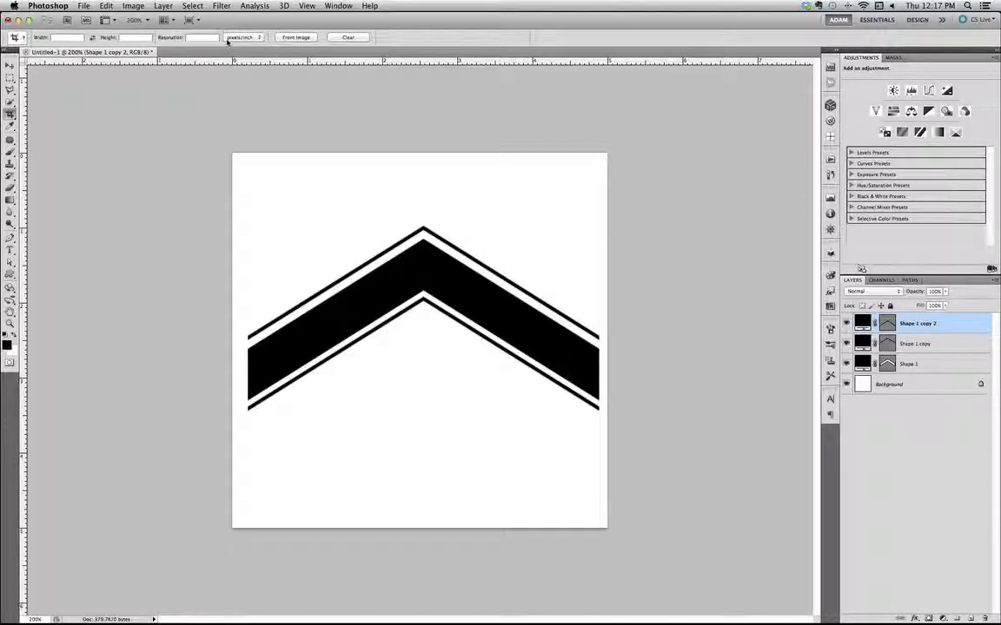
left_click(234, 37)
left_click(236, 37)
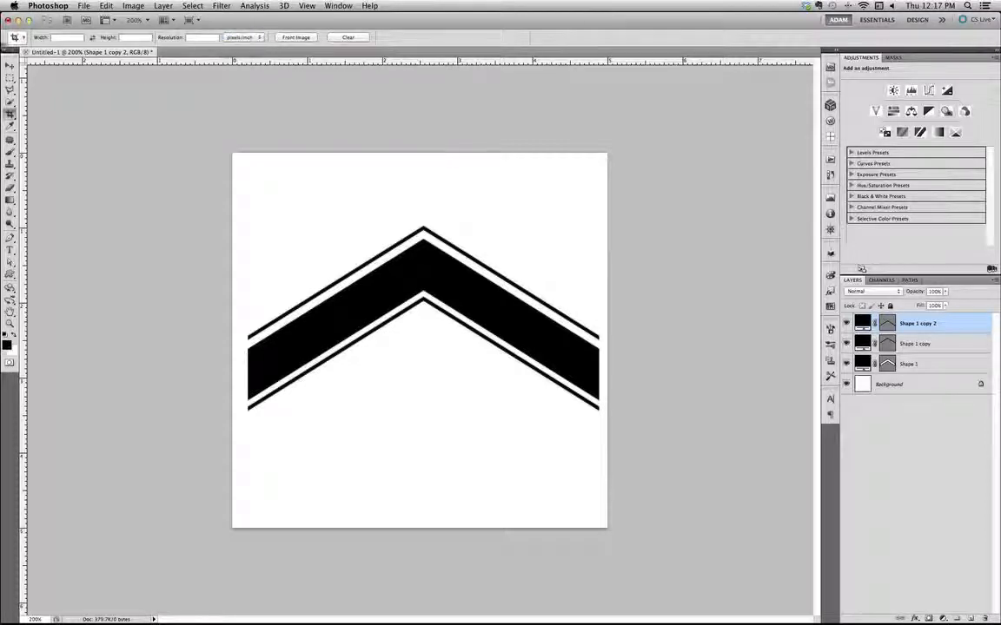
left_click(52, 37)
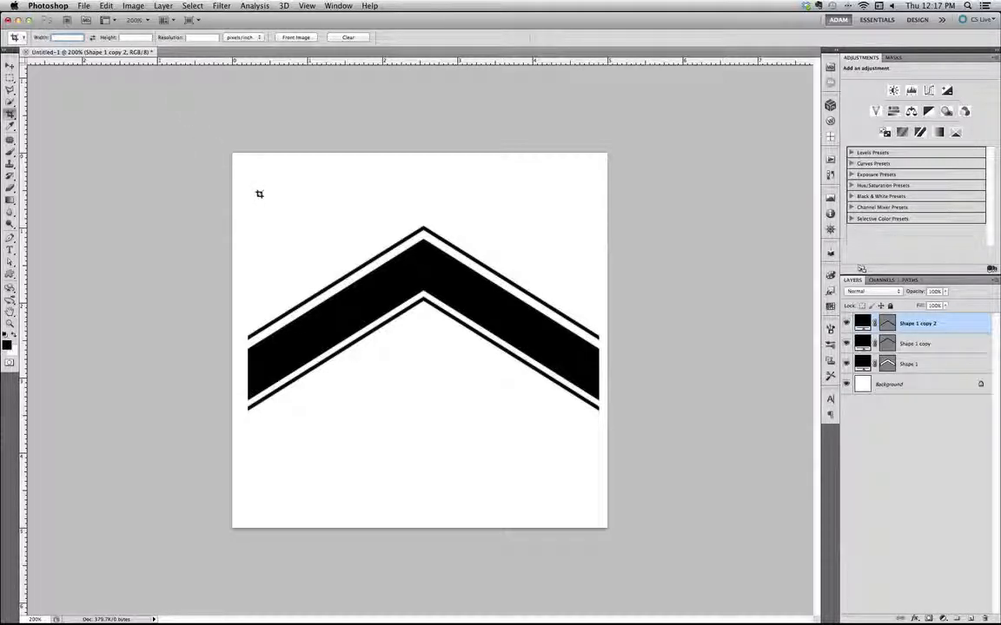
Crop the canvas to about 4.65 by 3.4 in, flush with the chevrons' sides and lower tips, with blank space above the peak
left_click_drag(255, 179, 597, 480)
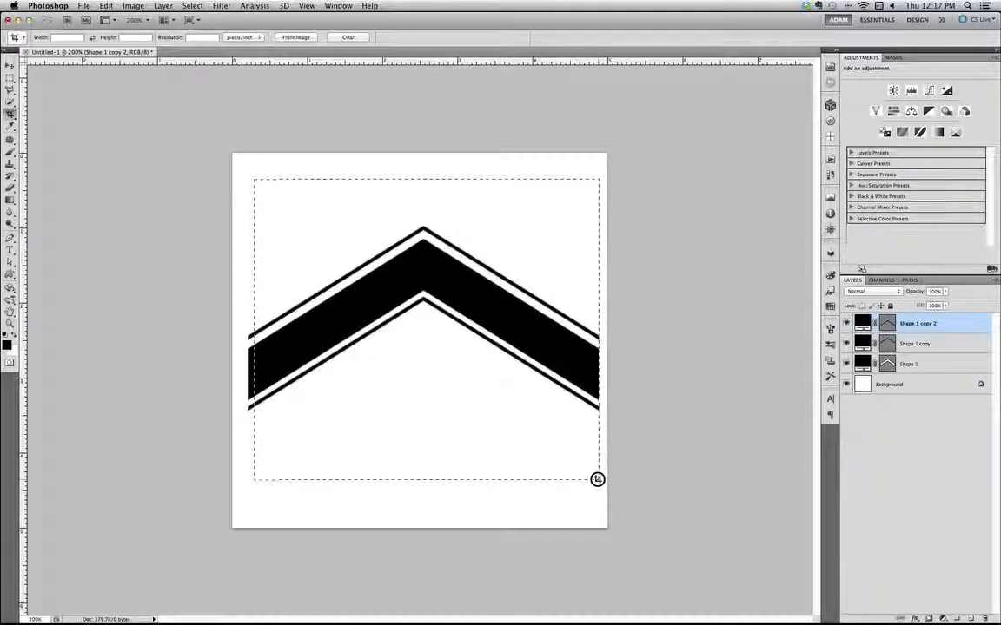
left_click_drag(596, 480, 596, 480)
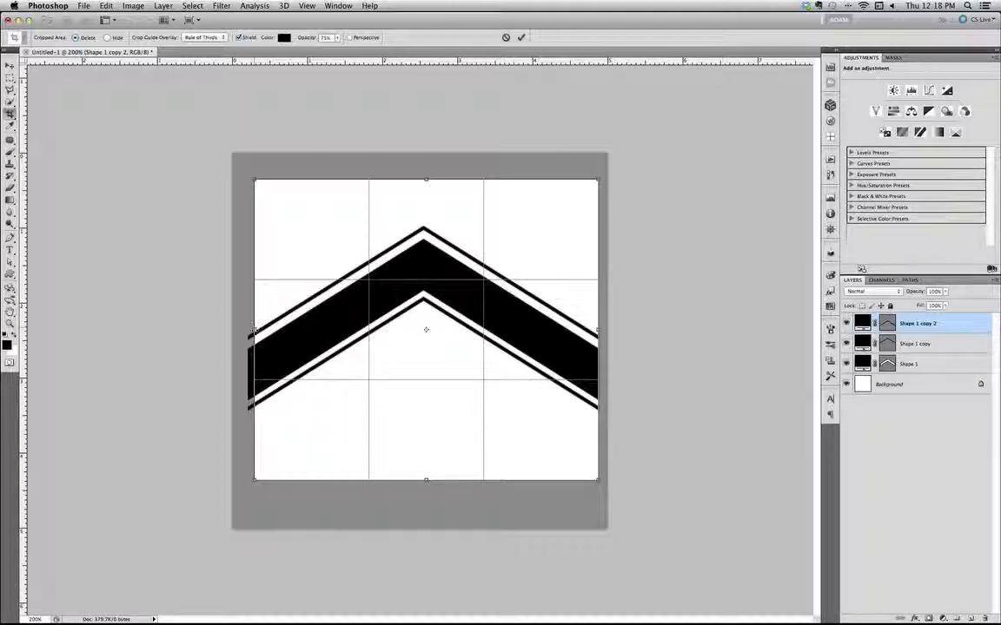
left_click_drag(254, 331, 249, 331)
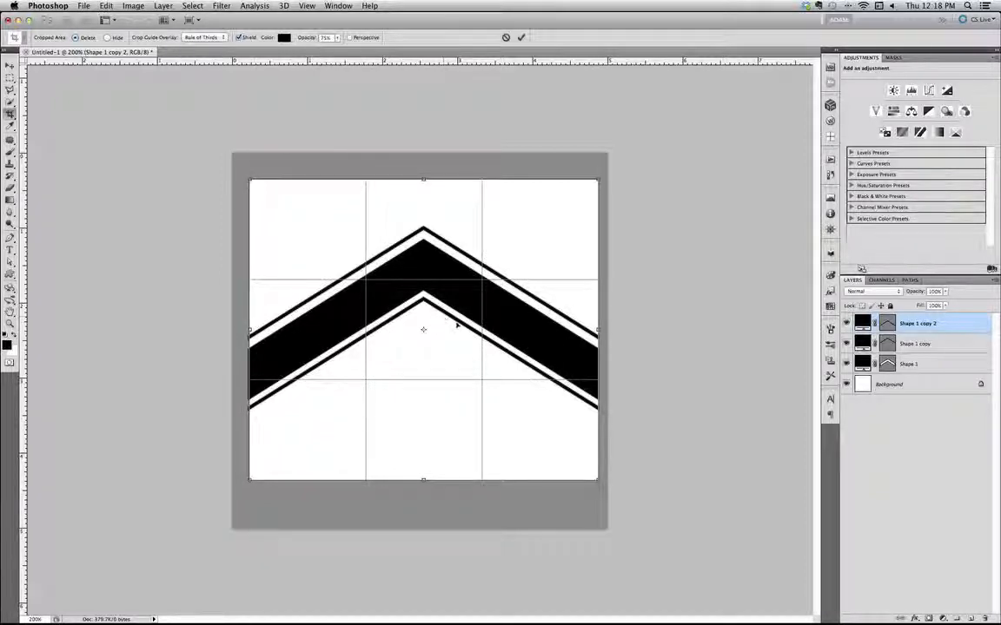
left_click_drag(512, 353, 515, 326)
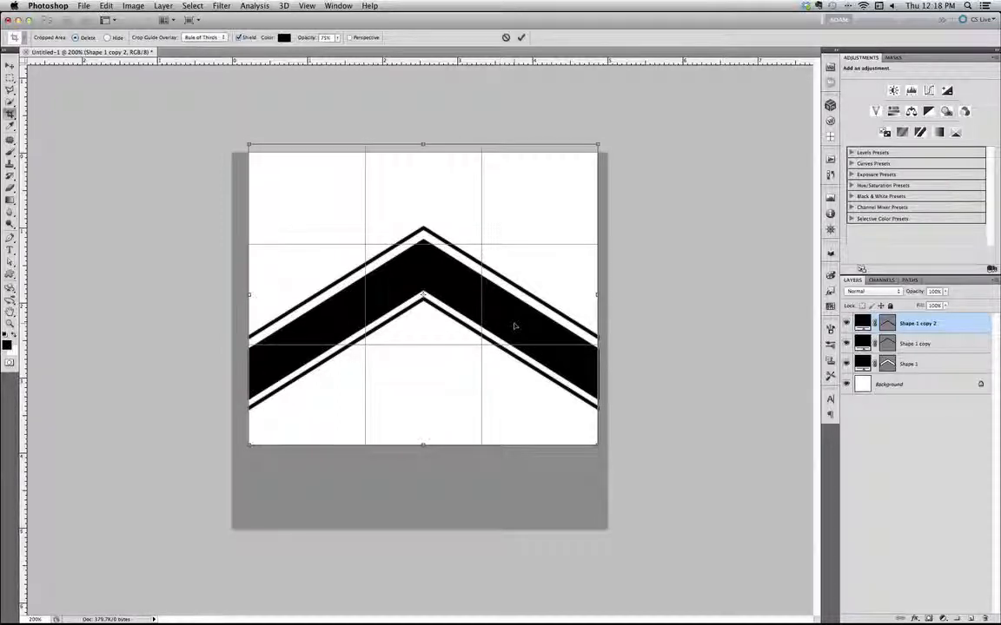
mouse_move(464, 292)
left_mouse_down()
mouse_move(466, 321)
mouse_move(464, 306)
left_mouse_up()
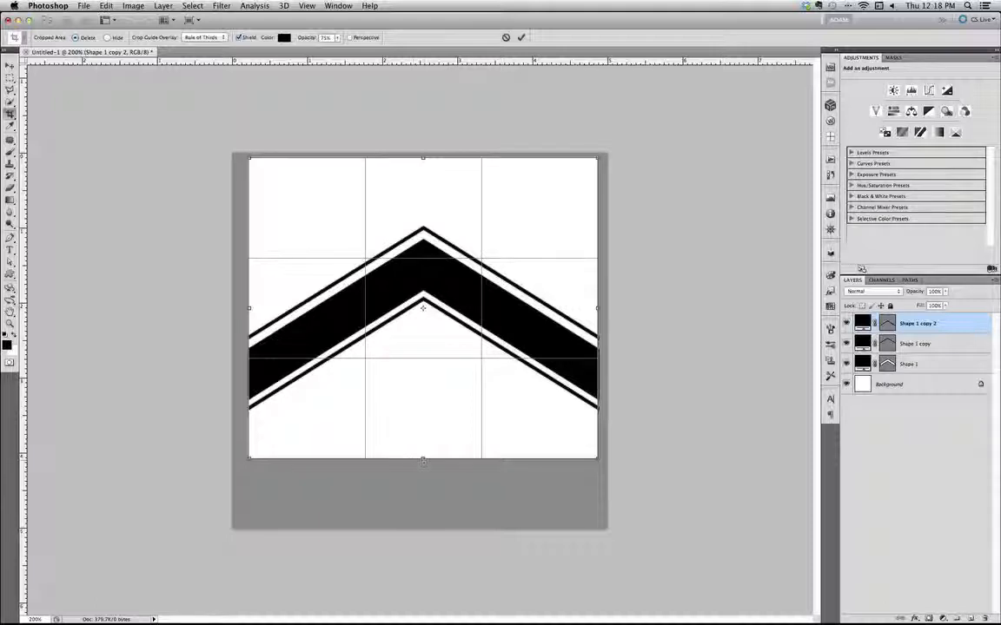
left_click_drag(424, 459, 426, 412)
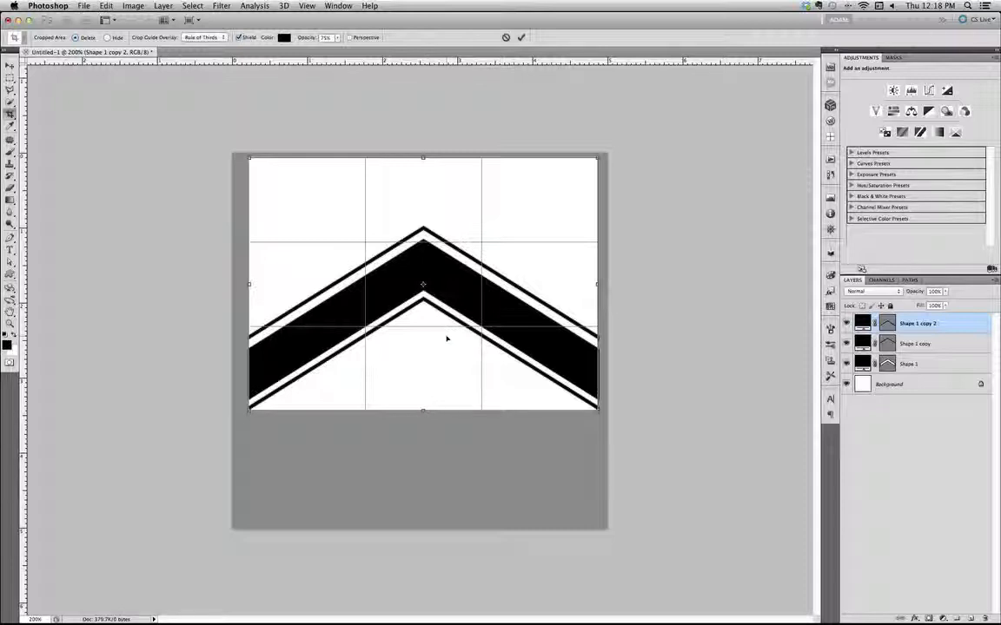
key("Return")
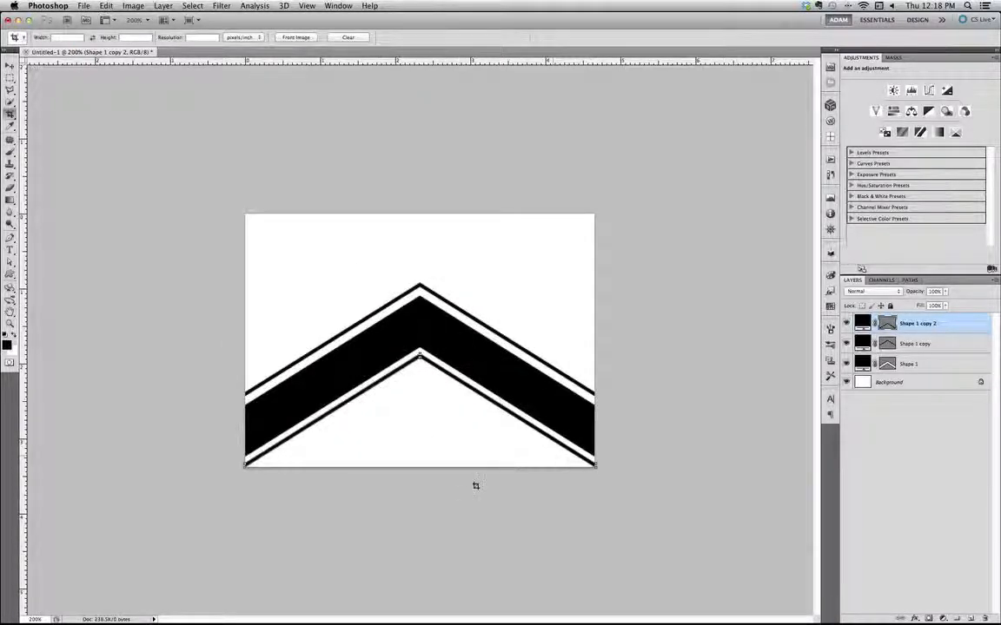
Delete the white Background layer so that only the three chevron shapes remain on transparency
left_click(9, 65)
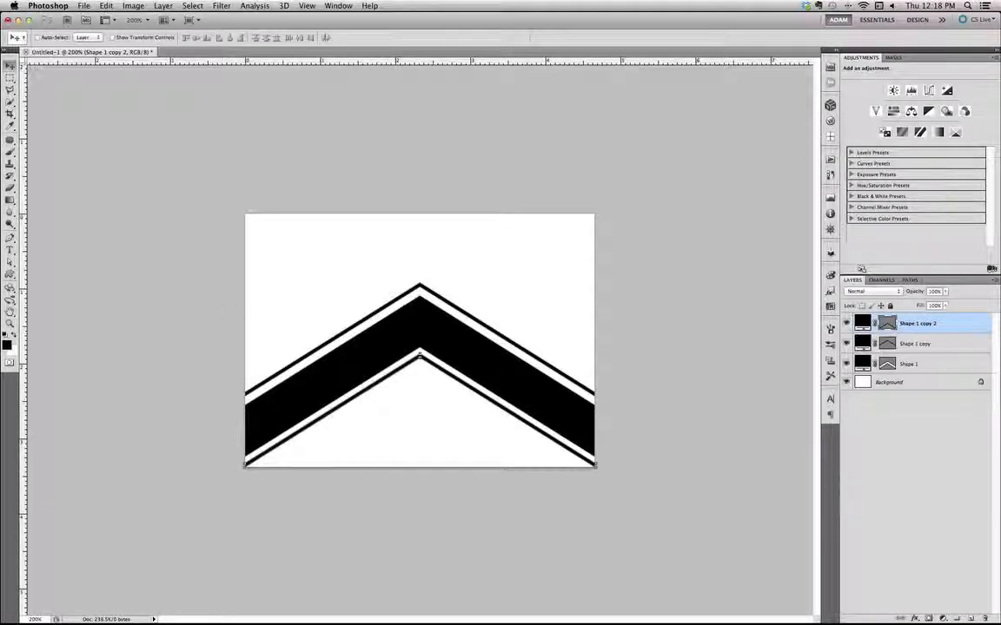
left_click(912, 344)
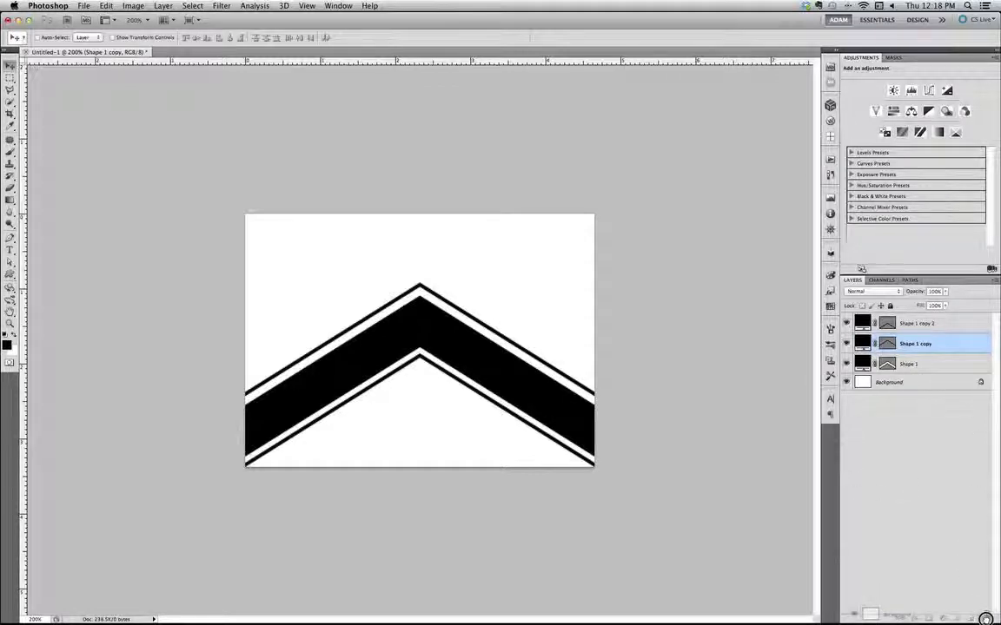
left_click_drag(984, 617, 985, 617)
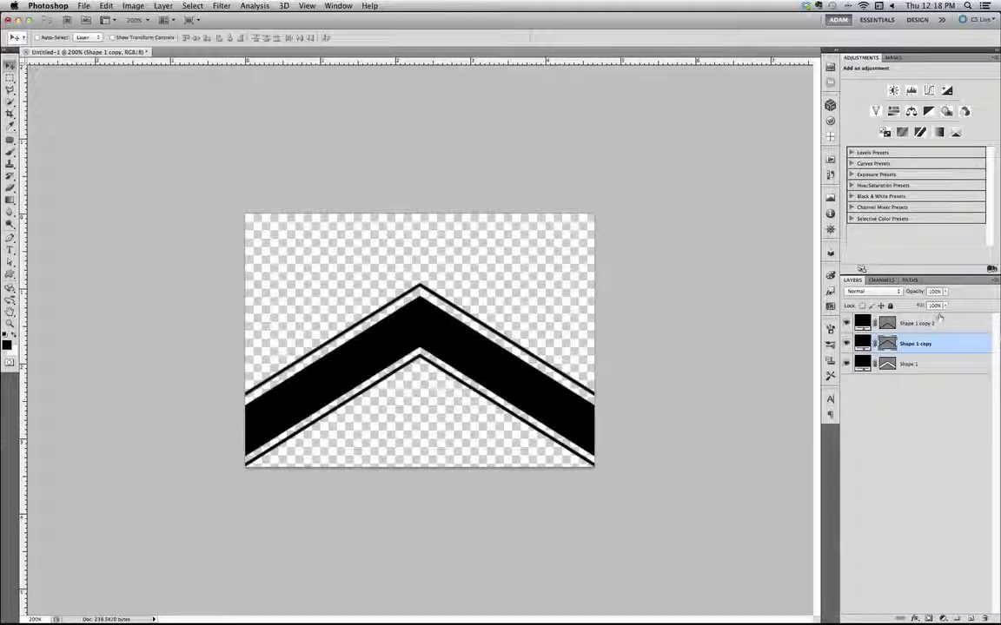
Select all three chevron shape layers and define the artwork as a pattern named "Cheveron Tut"
left_click(936, 321)
left_click(930, 366, "shift")
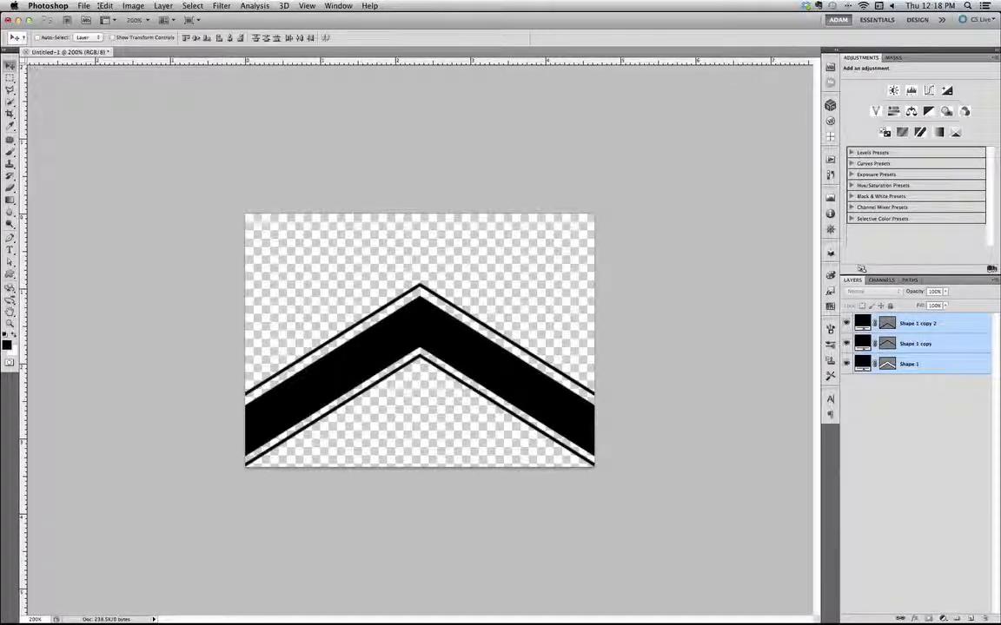
left_click(99, 7)
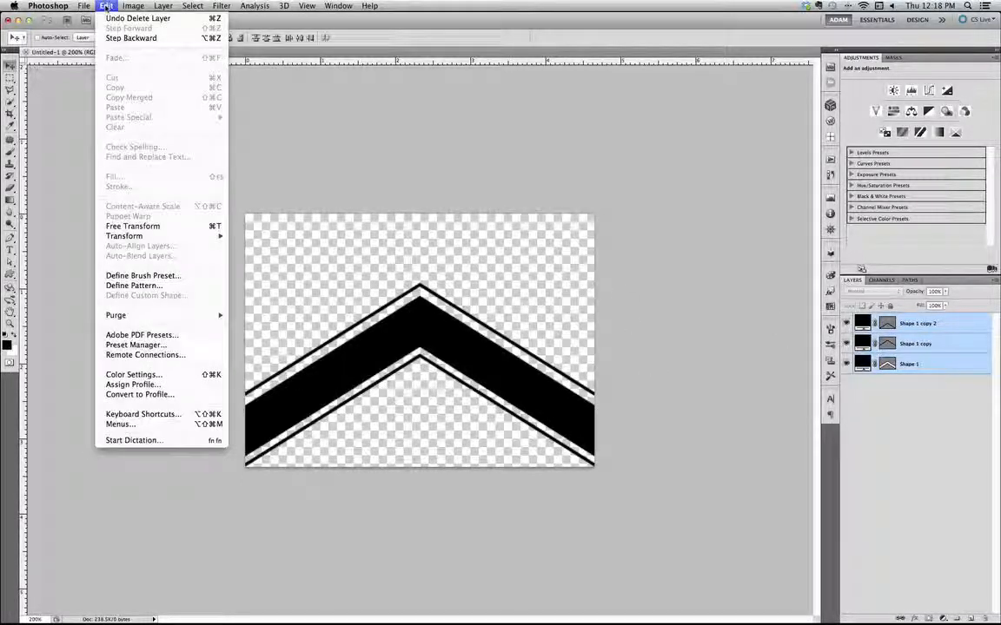
left_click(161, 286)
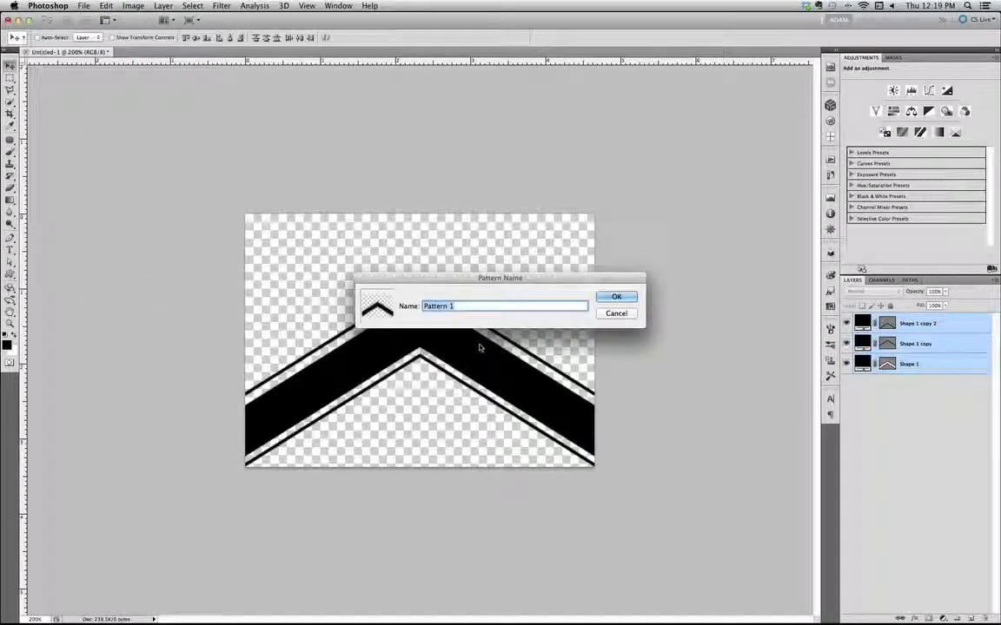
type("C")
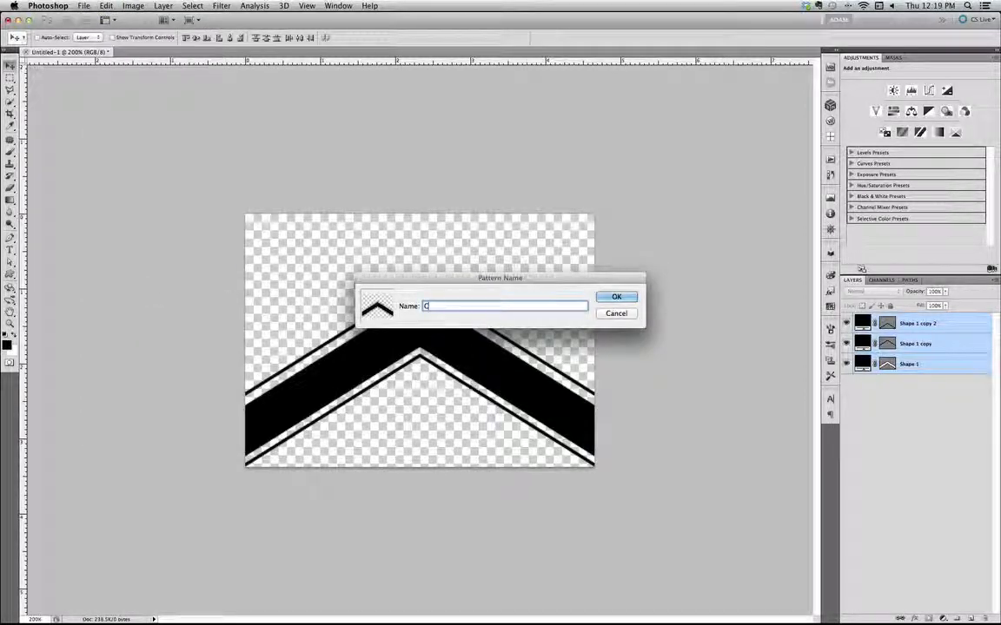
type("heveron")
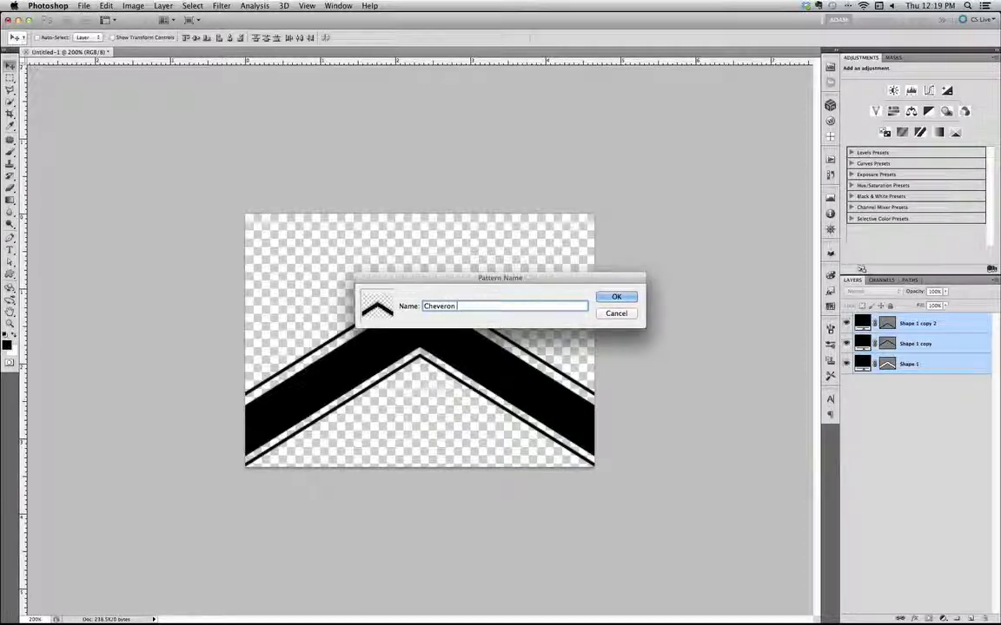
type(" Tut")
left_click(616, 297)
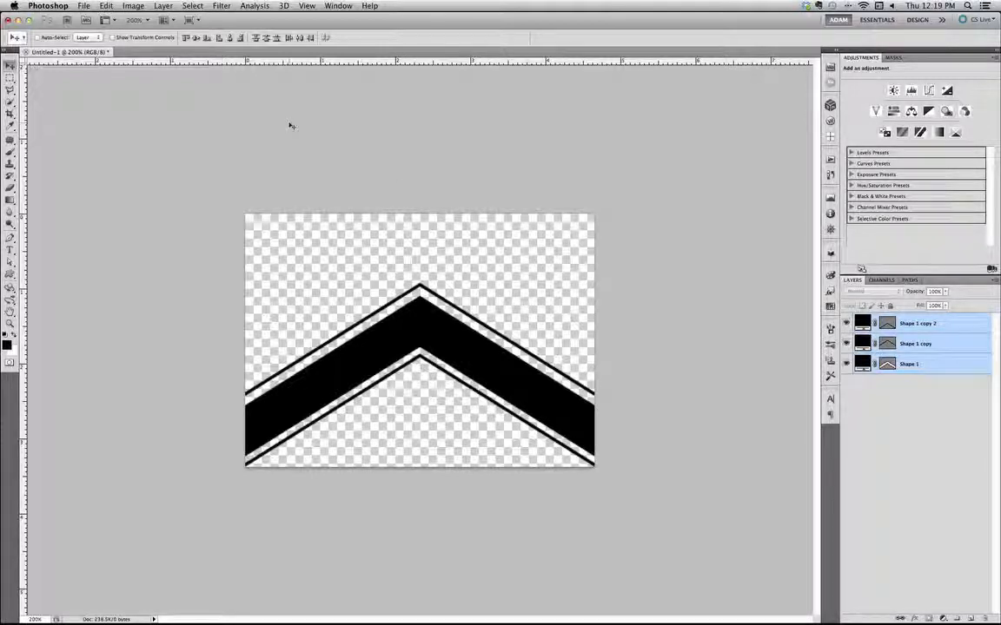
Create a new 851 by 315 pixel document from the Facebook Cover Photo preset
left_click(84, 5)
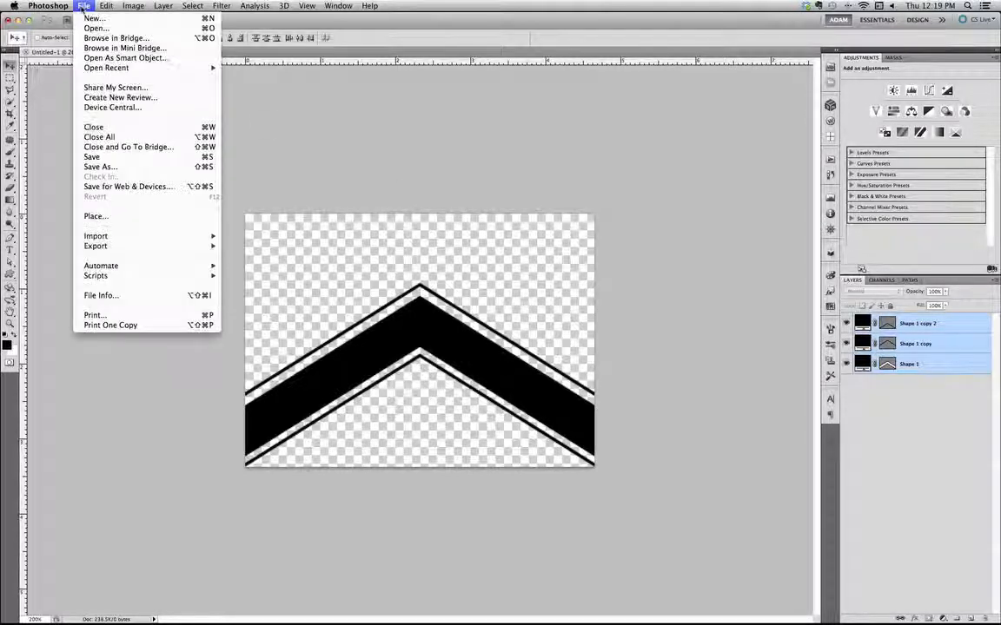
left_click(98, 19)
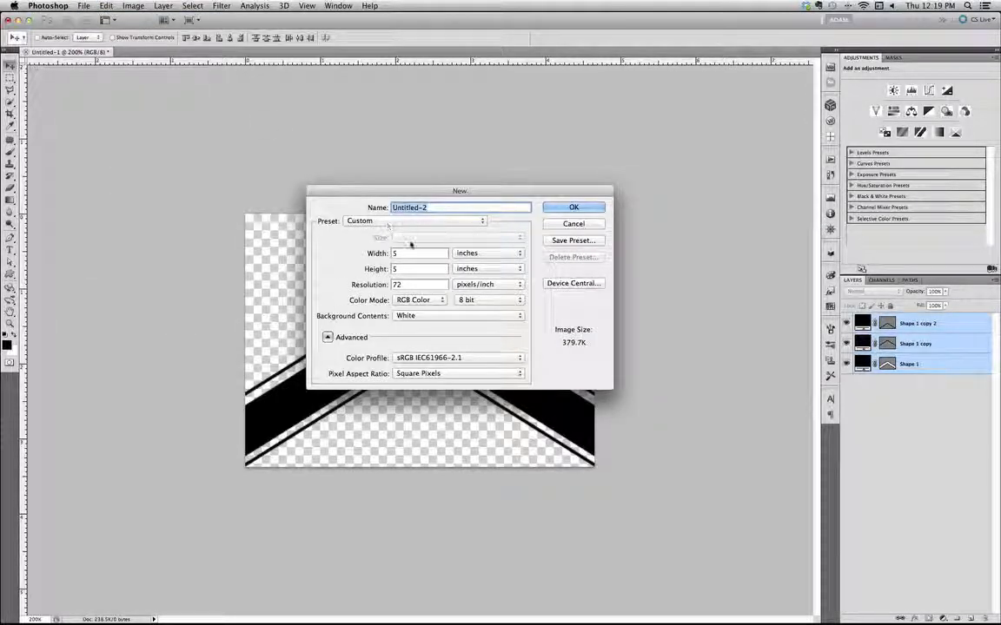
left_click(401, 223)
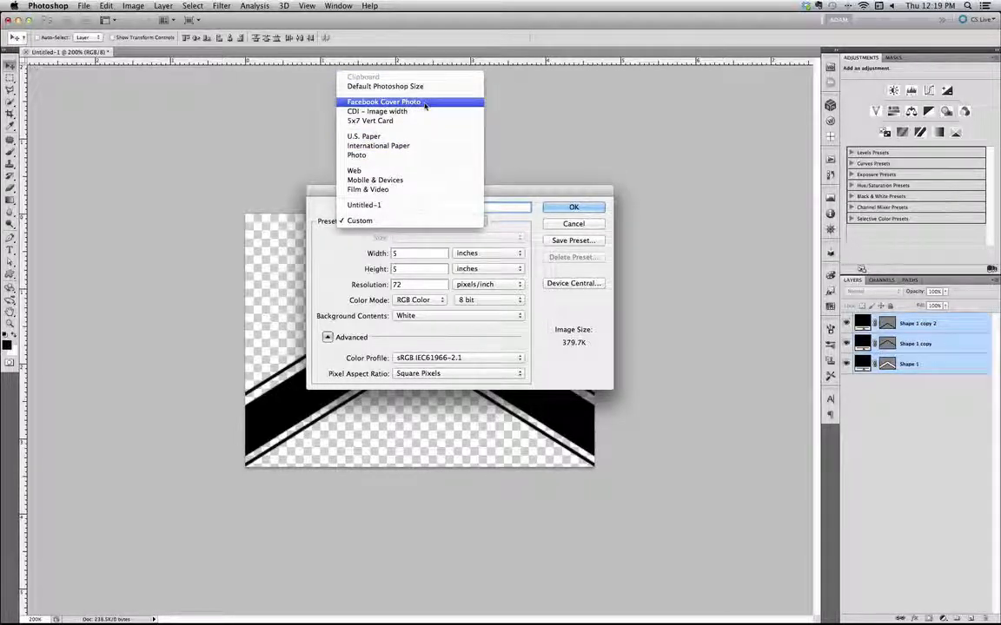
left_click(384, 102)
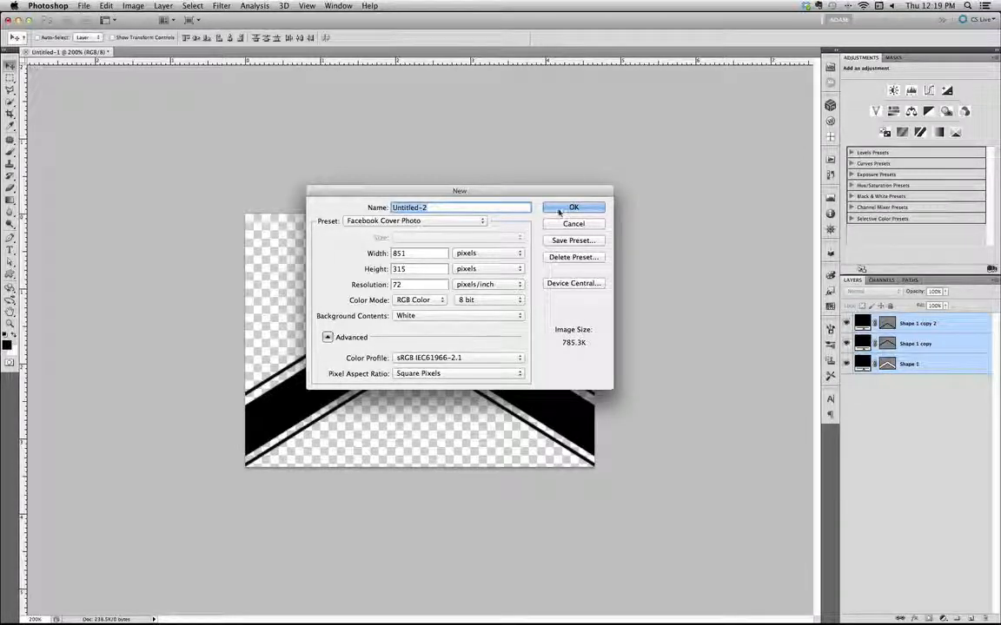
left_click(560, 210)
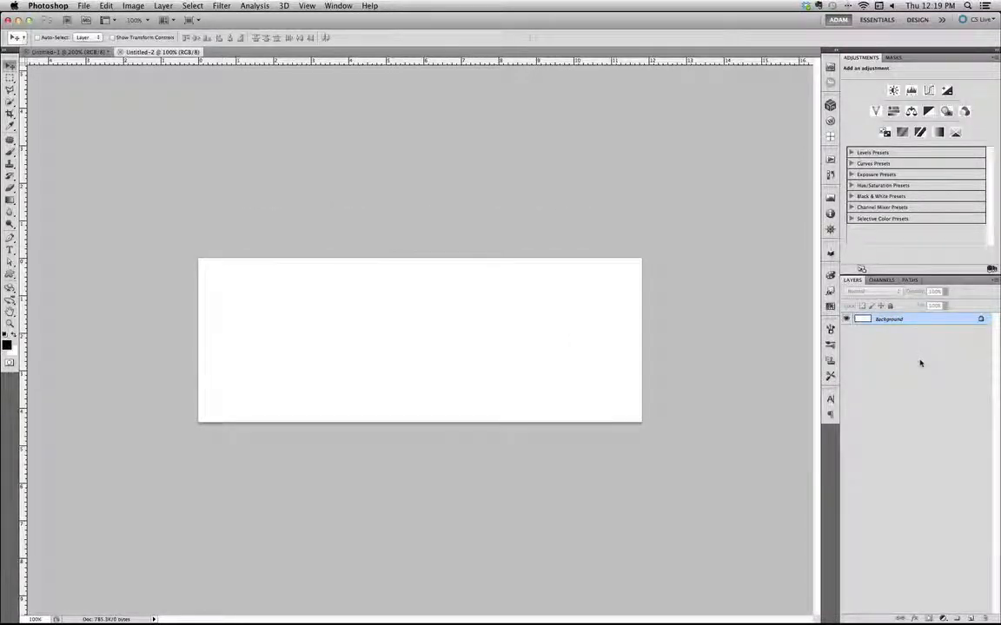
left_click(943, 619)
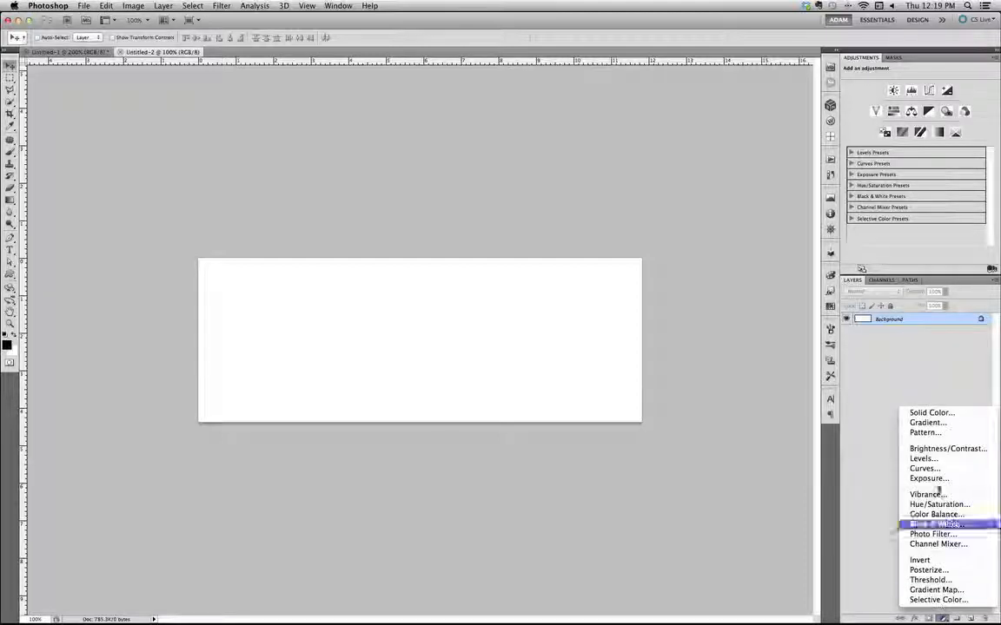
left_click(927, 413)
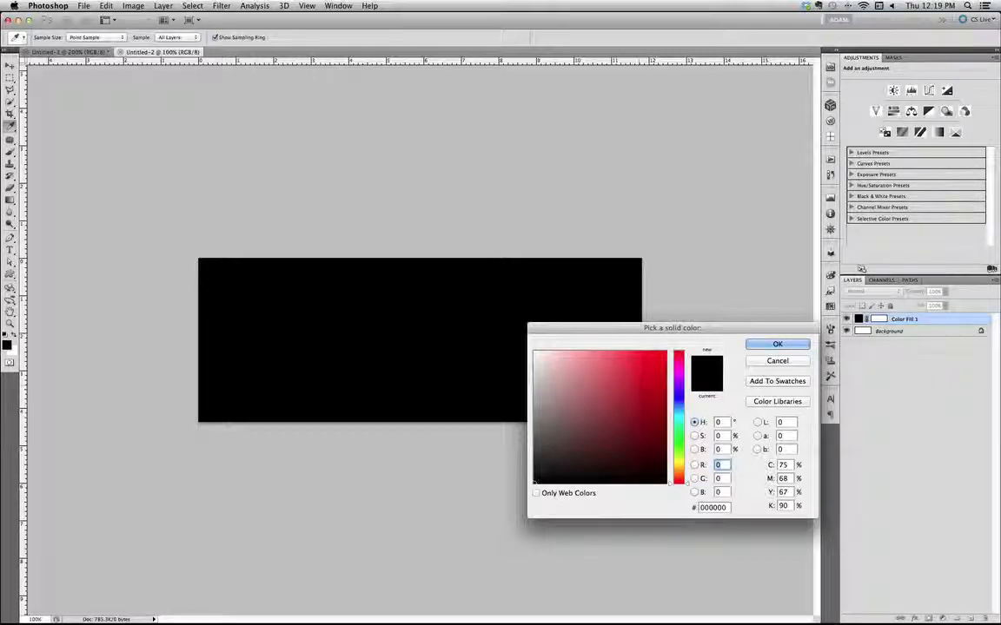
left_click(778, 361)
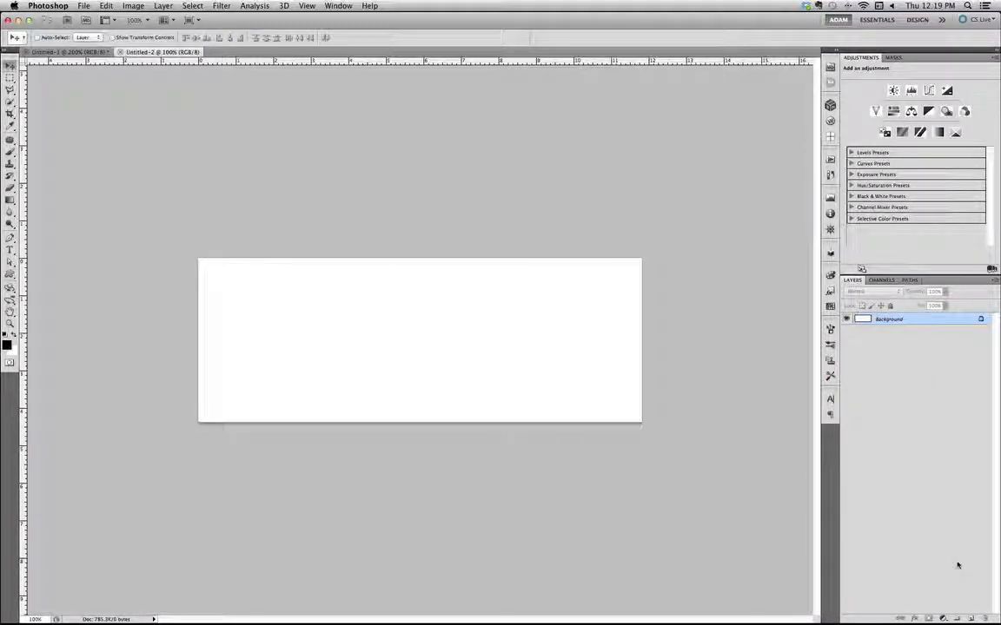
Add a Solid Color fill layer in bright blue (#007eff) above the background
left_click(944, 617)
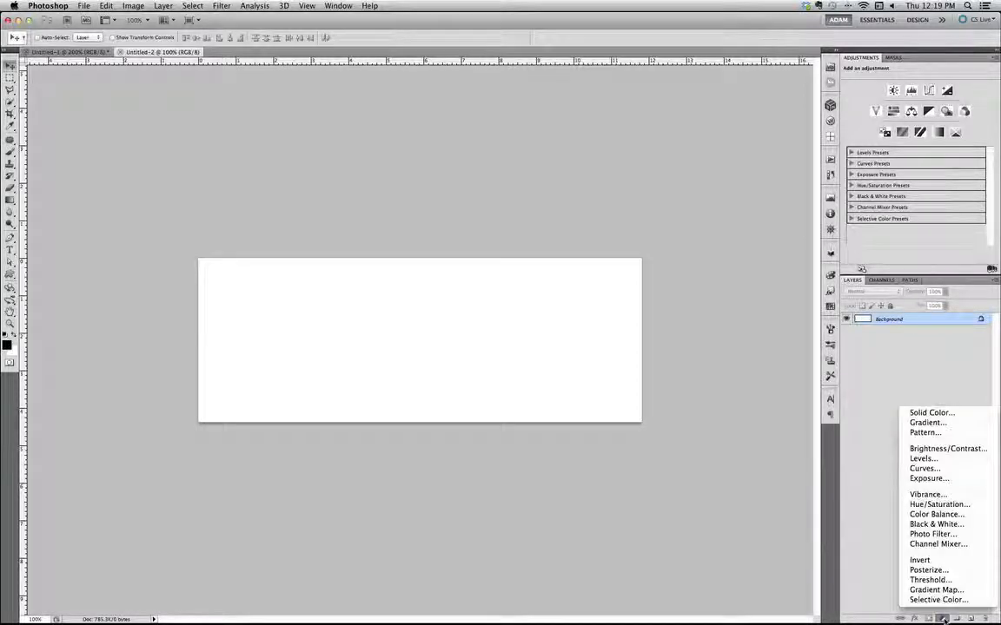
left_click(962, 414)
left_click(565, 369)
mouse_move(566, 368)
left_mouse_down()
mouse_move(540, 351)
mouse_move(614, 359)
mouse_move(690, 339)
mouse_move(580, 349)
mouse_move(687, 336)
left_mouse_up()
left_click_drag(682, 448, 682, 408)
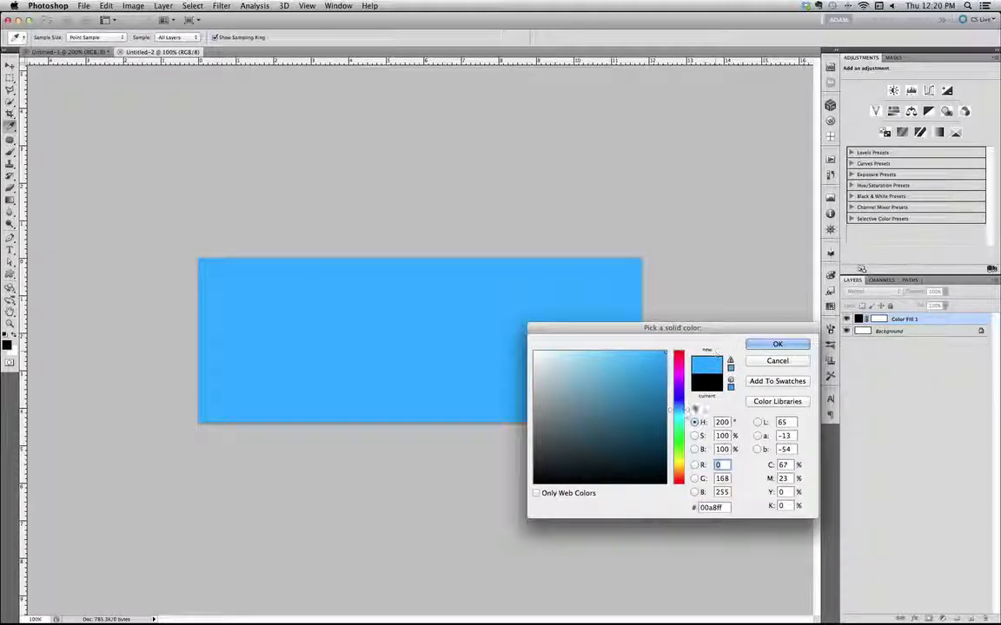
left_click(685, 405)
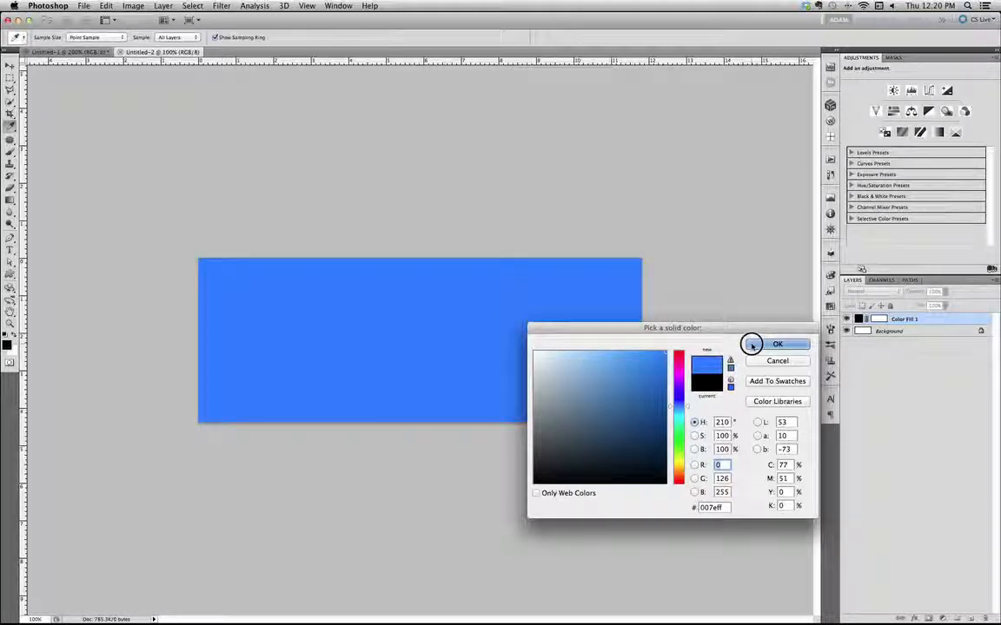
left_click(752, 343)
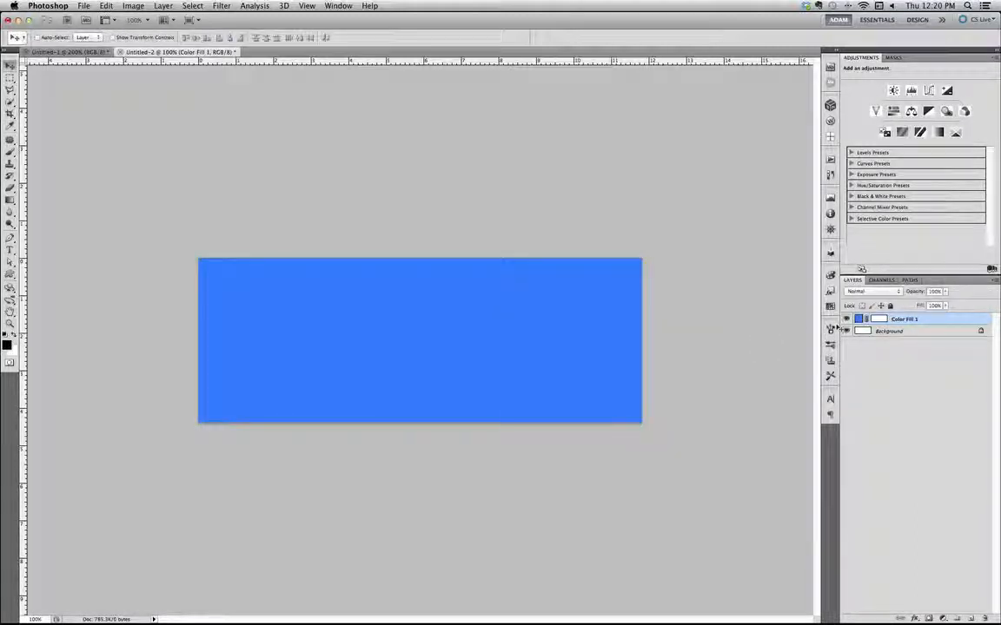
Add a Pattern Overlay layer style to the blue fill layer using the newly defined chevron pattern
left_click(913, 619)
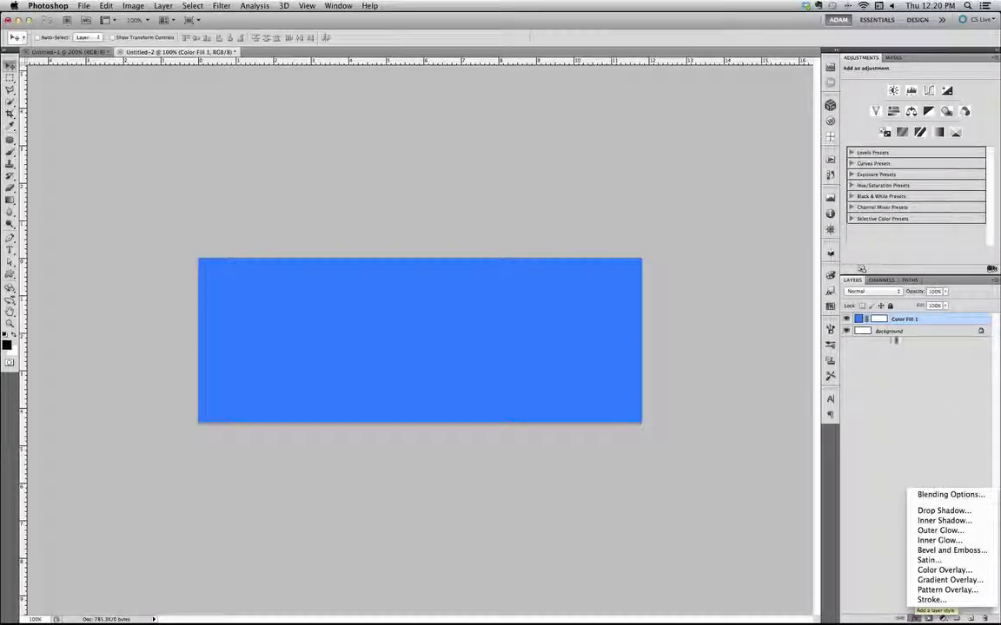
left_click(941, 590)
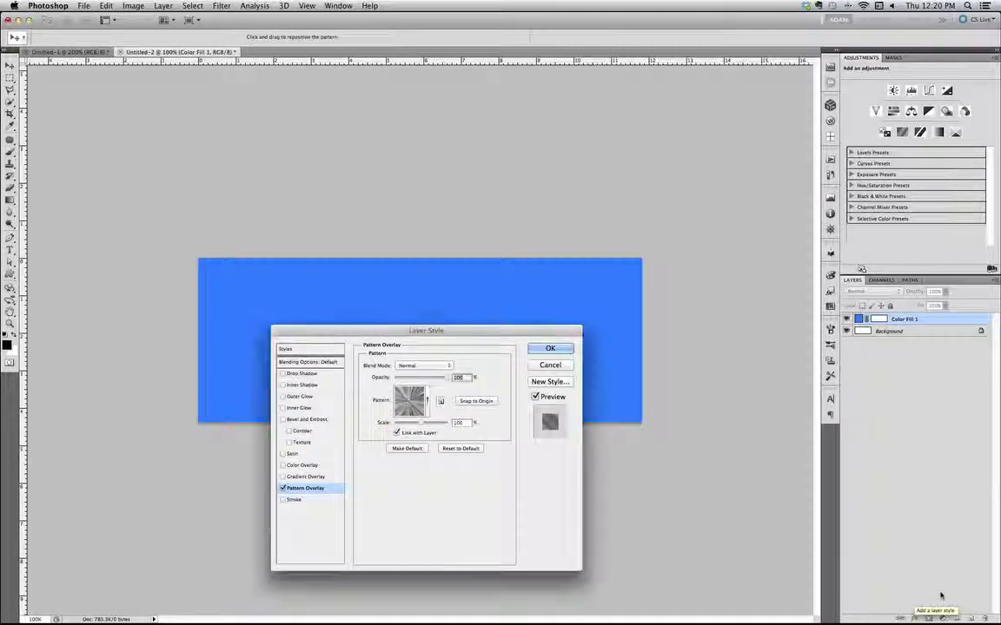
left_click_drag(438, 330, 814, 148)
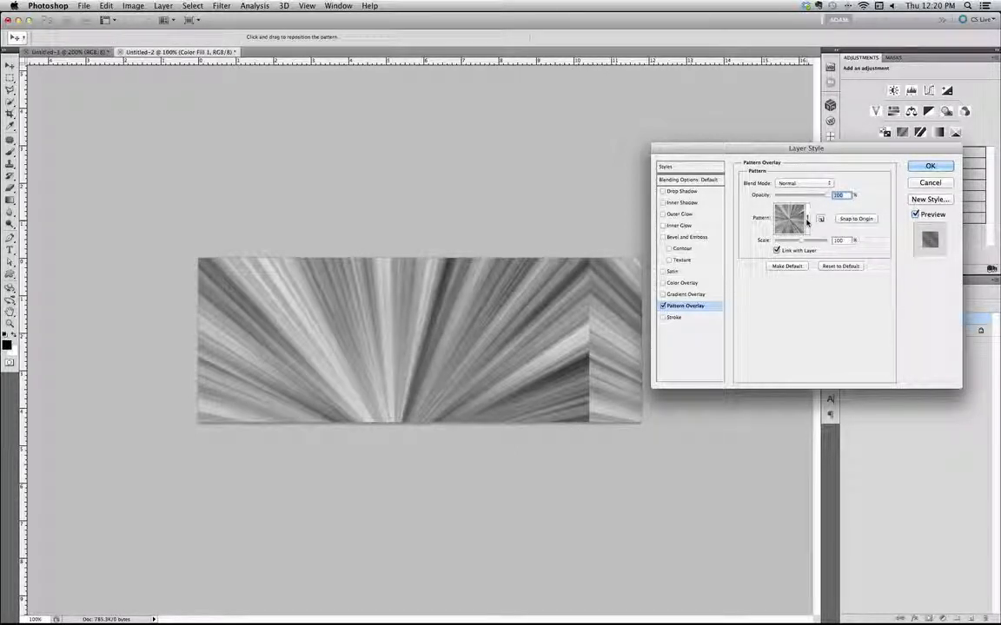
left_click(807, 218)
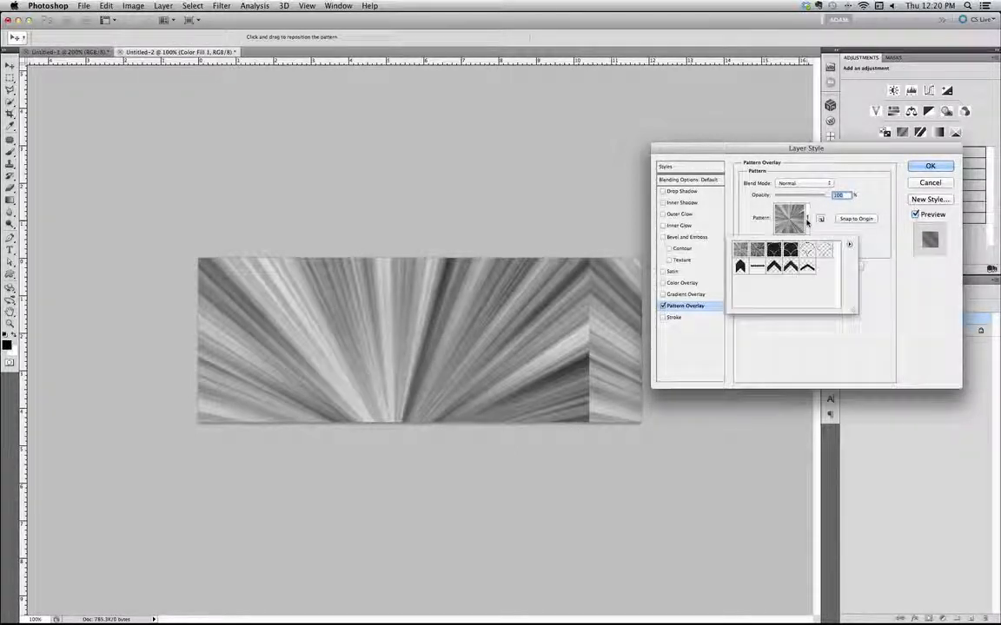
left_click(807, 269)
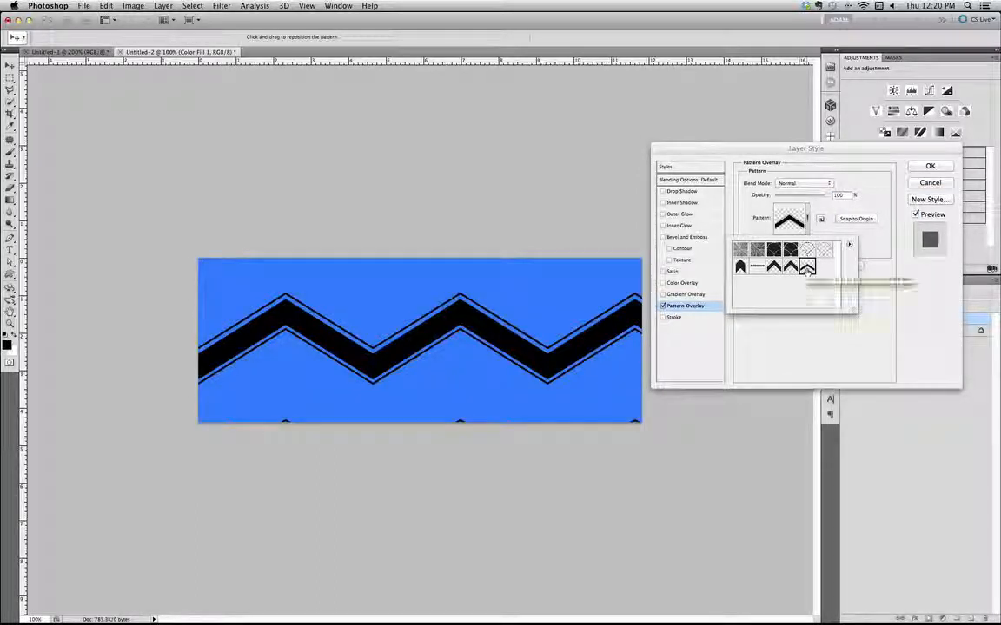
left_click(880, 286)
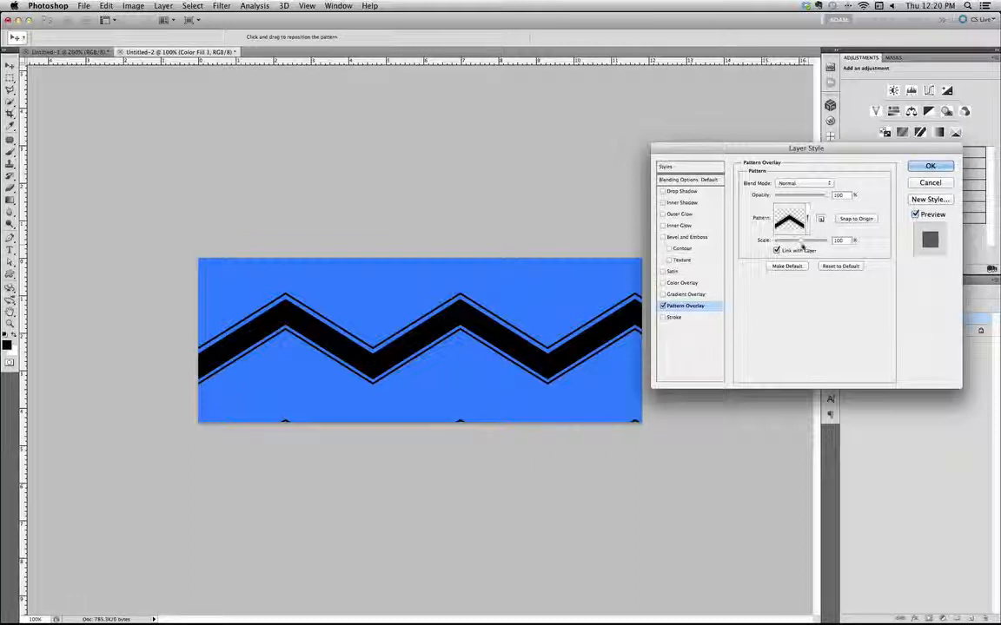
Scale the overlay pattern to 15%, snap it to the origin and shift it slightly up on the canvas
left_click_drag(802, 241, 777, 246)
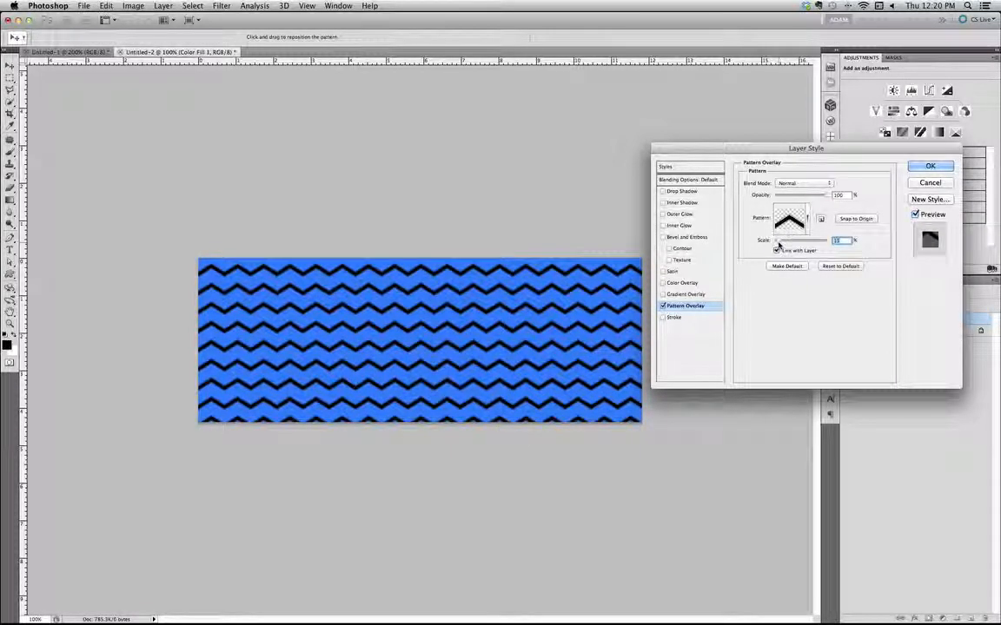
left_click(847, 222)
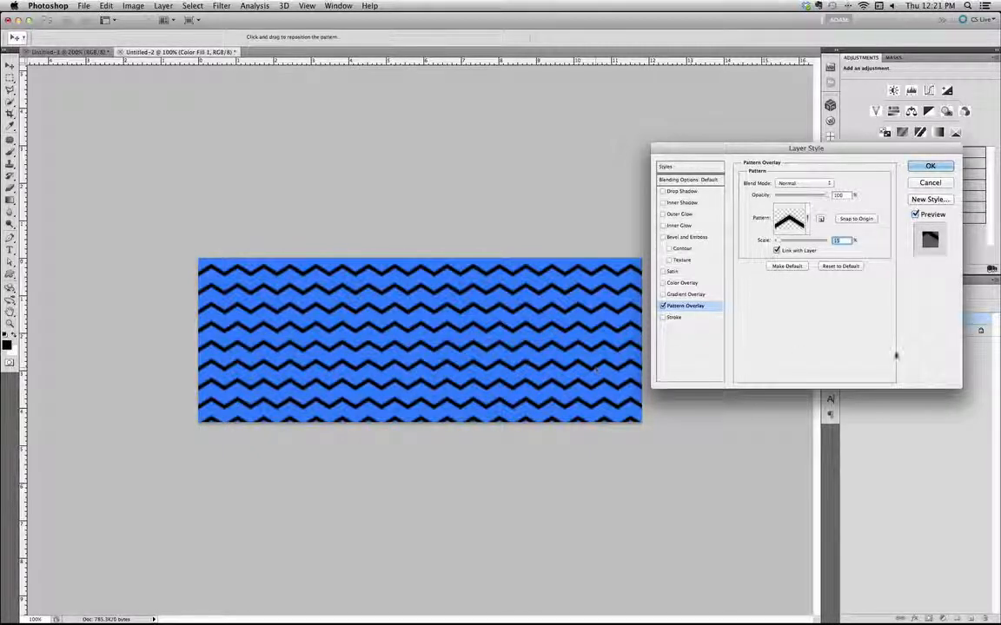
left_click(835, 236)
left_click_drag(461, 298, 461, 291)
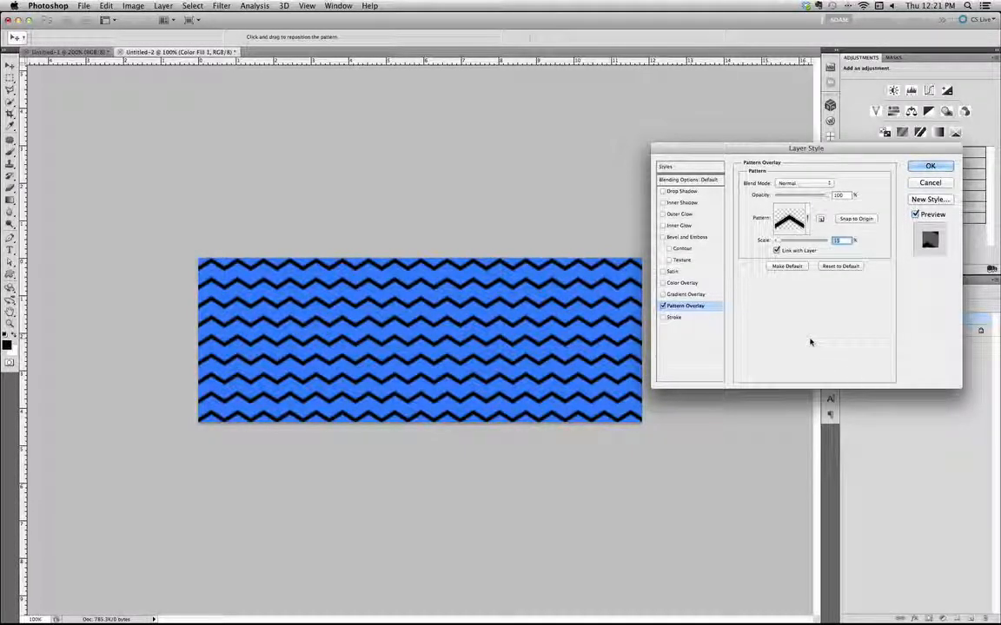
left_click(808, 220)
left_click(809, 220)
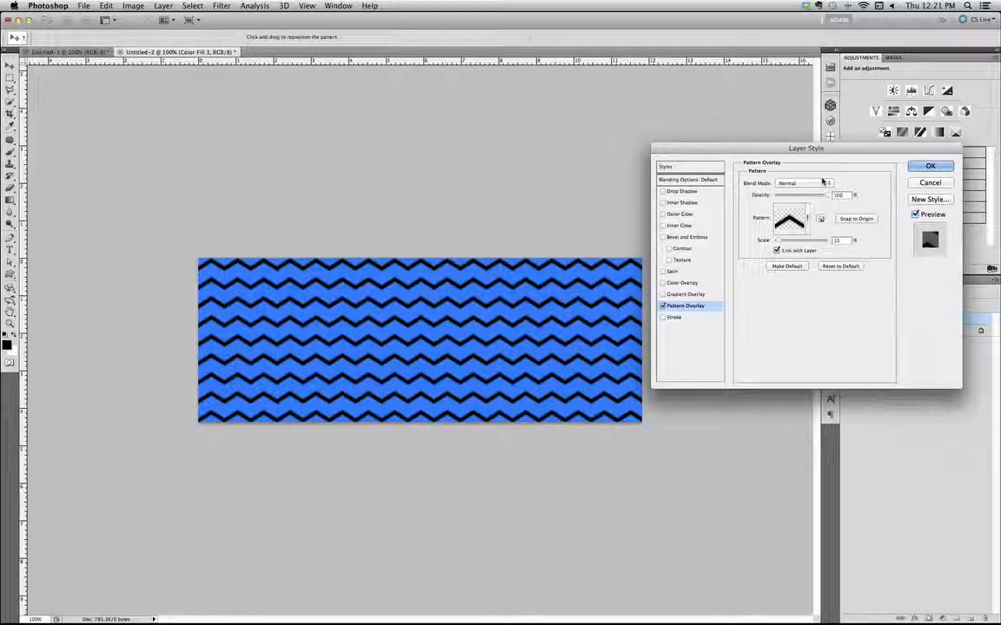
left_click_drag(835, 148, 831, 215)
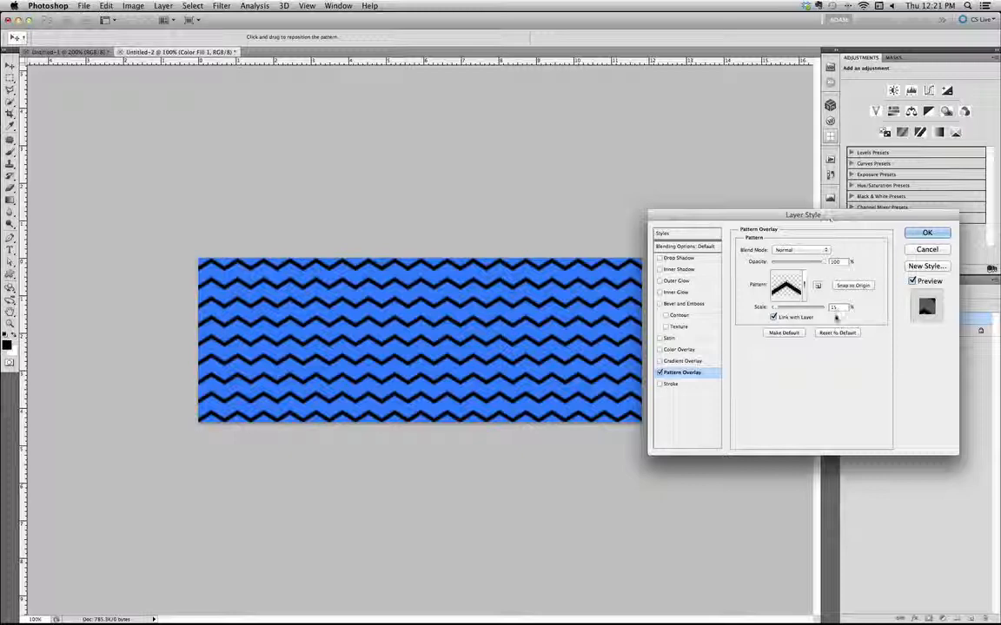
left_click_drag(815, 214, 835, 168)
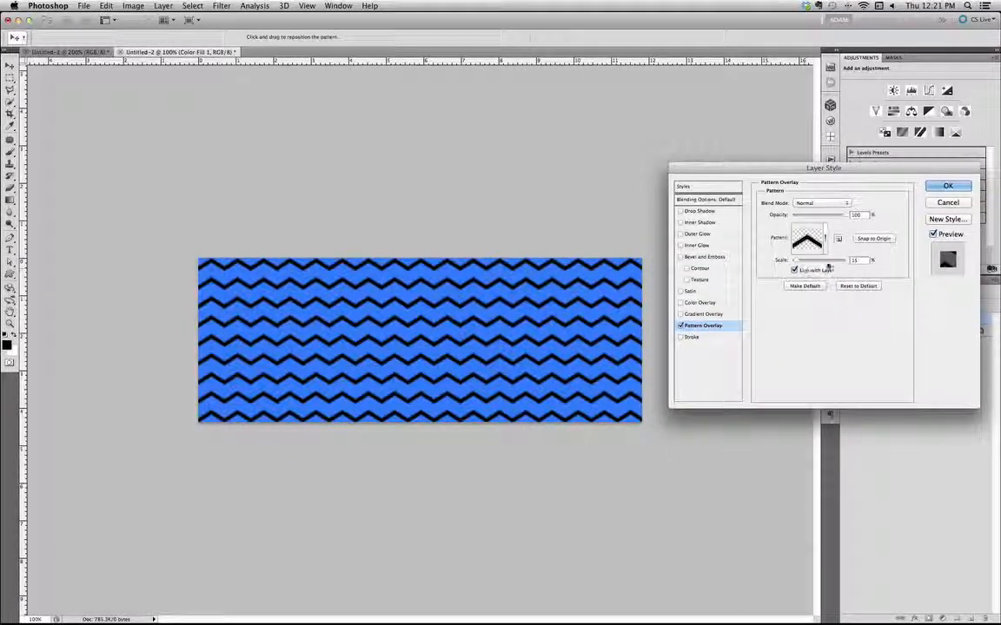
Set the pattern overlay's scale to 40% and shift the pattern slightly down so three full chevron rows fit the canvas
mouse_move(794, 260)
left_mouse_down()
mouse_move(806, 261)
mouse_move(797, 261)
left_mouse_up()
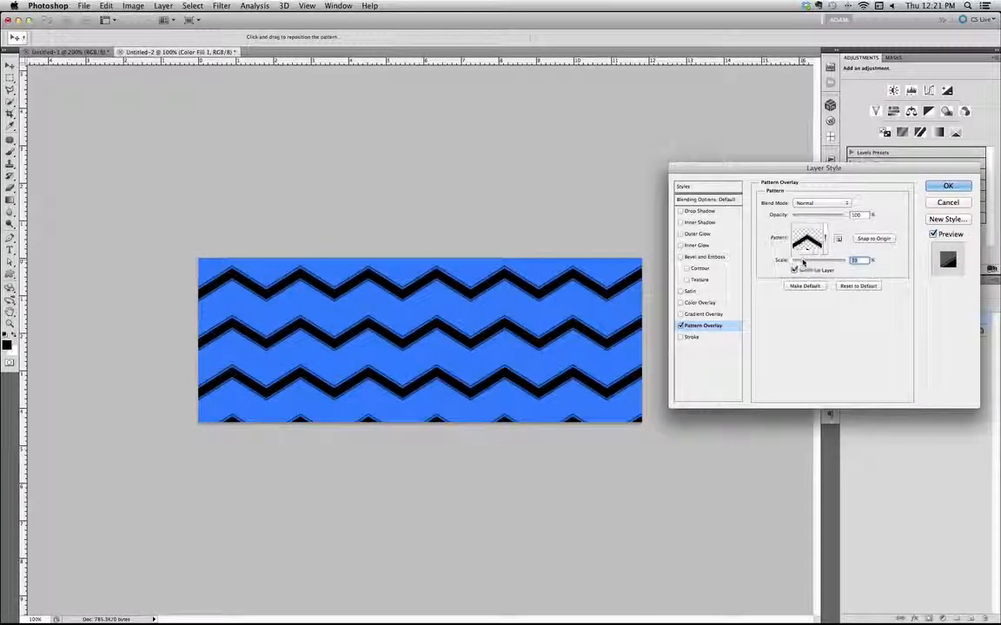
key("Up")
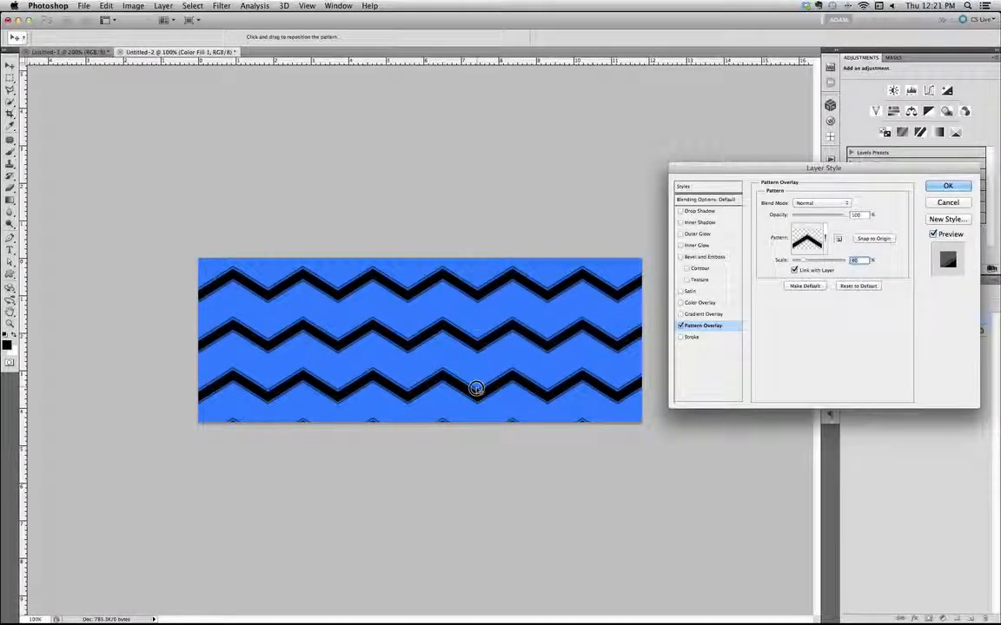
left_click_drag(476, 389, 476, 394)
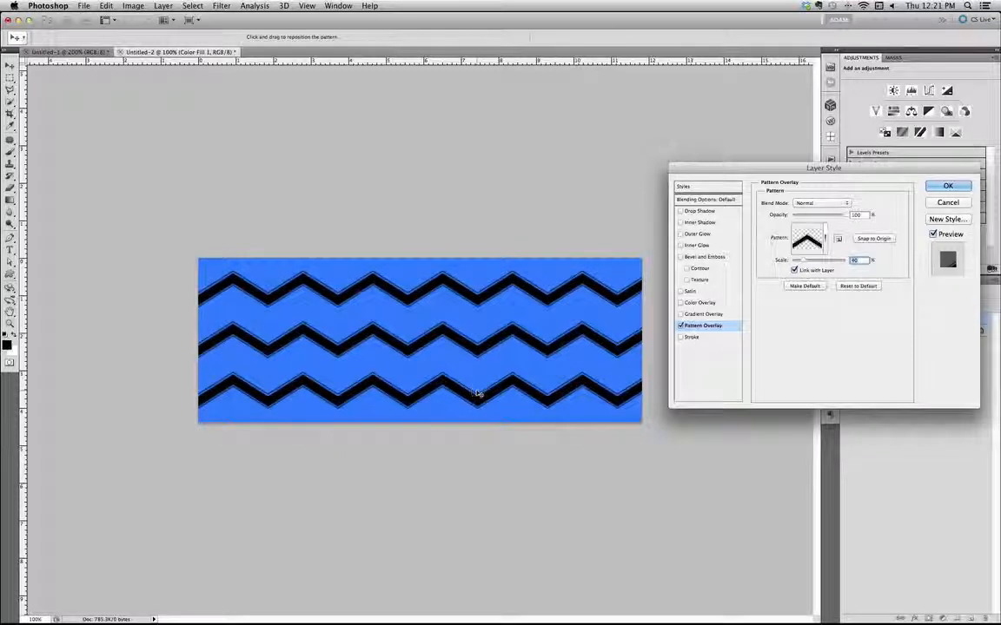
Try the Darken, Multiply, Screen and Overlay blend modes on the chevron pattern overlay
left_click(873, 239)
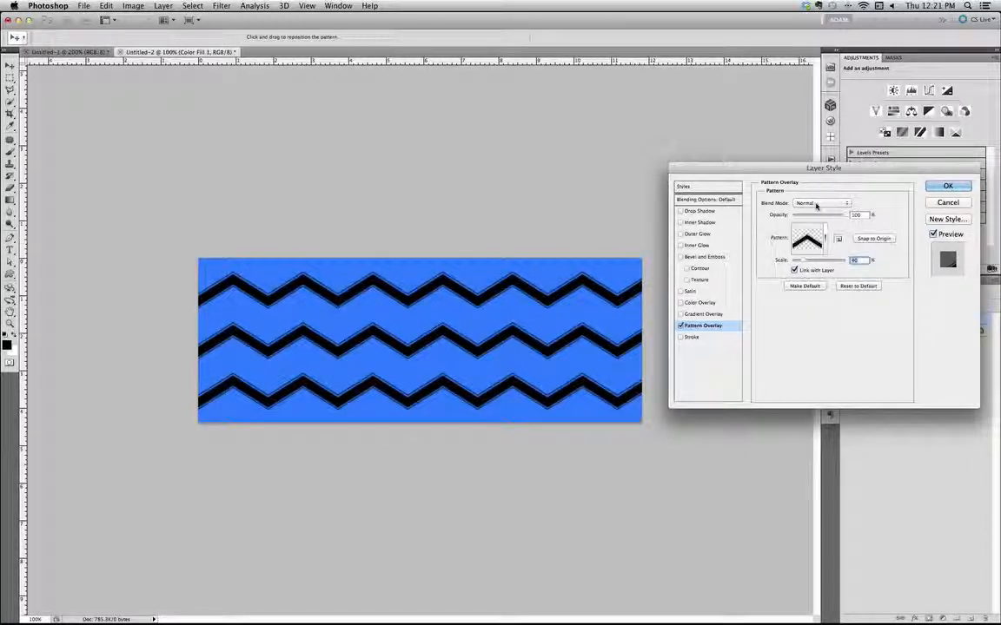
left_click(816, 204)
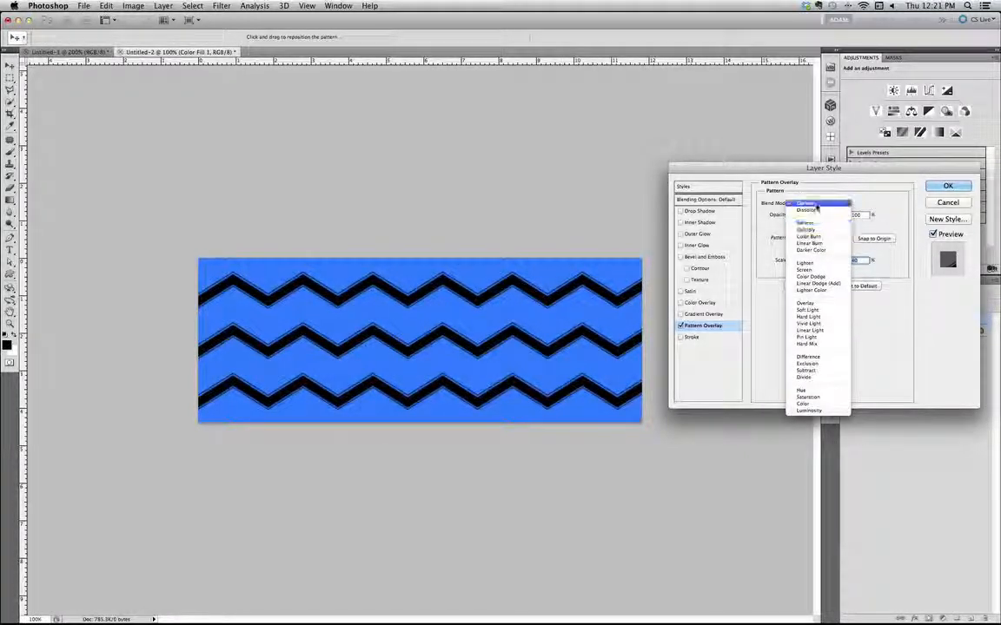
left_click(816, 224)
left_click(819, 205)
left_click(819, 213)
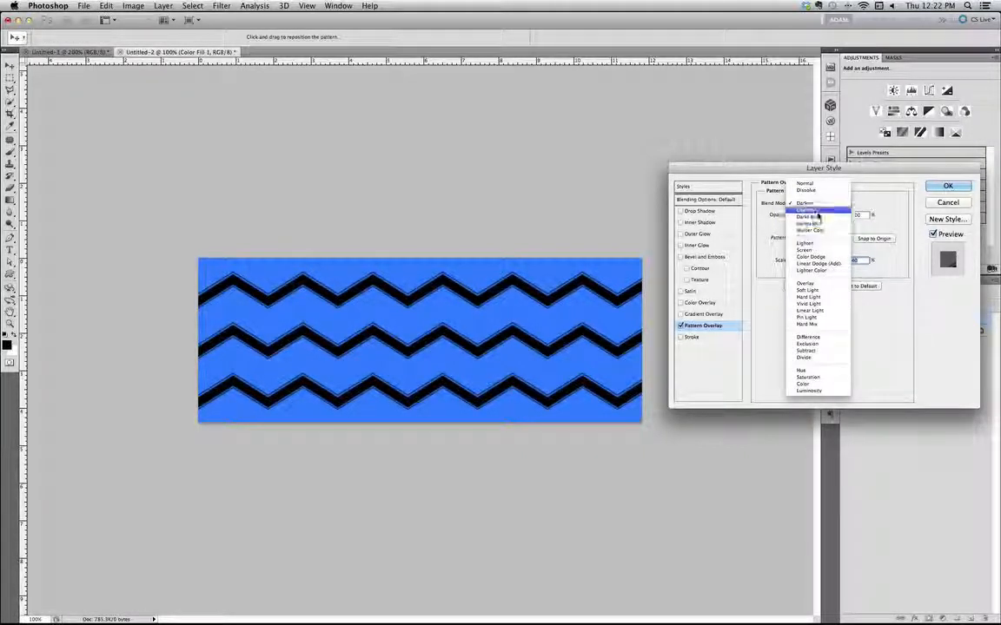
left_click(823, 203)
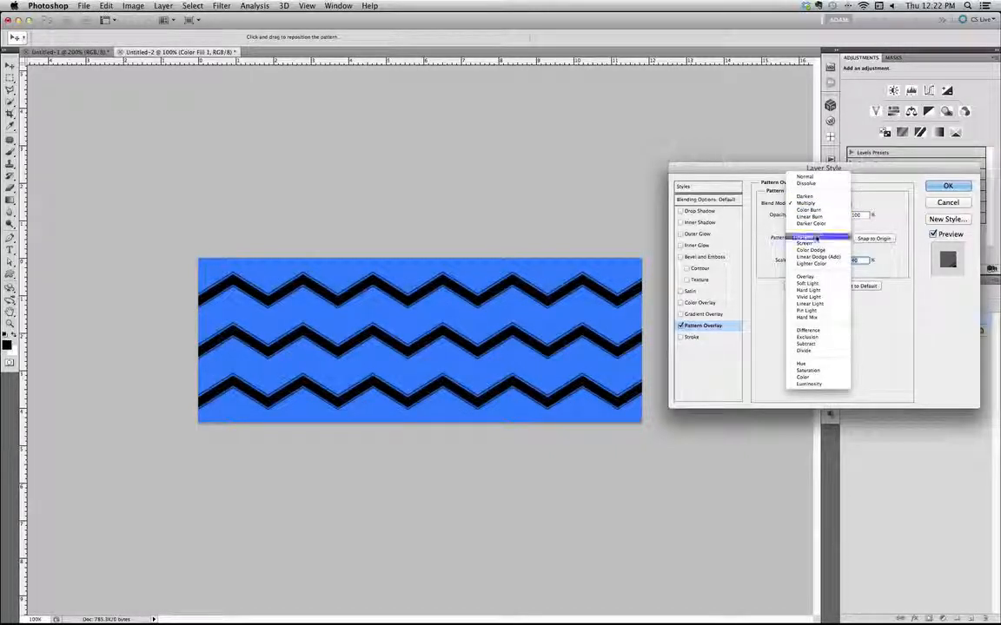
left_click(820, 244)
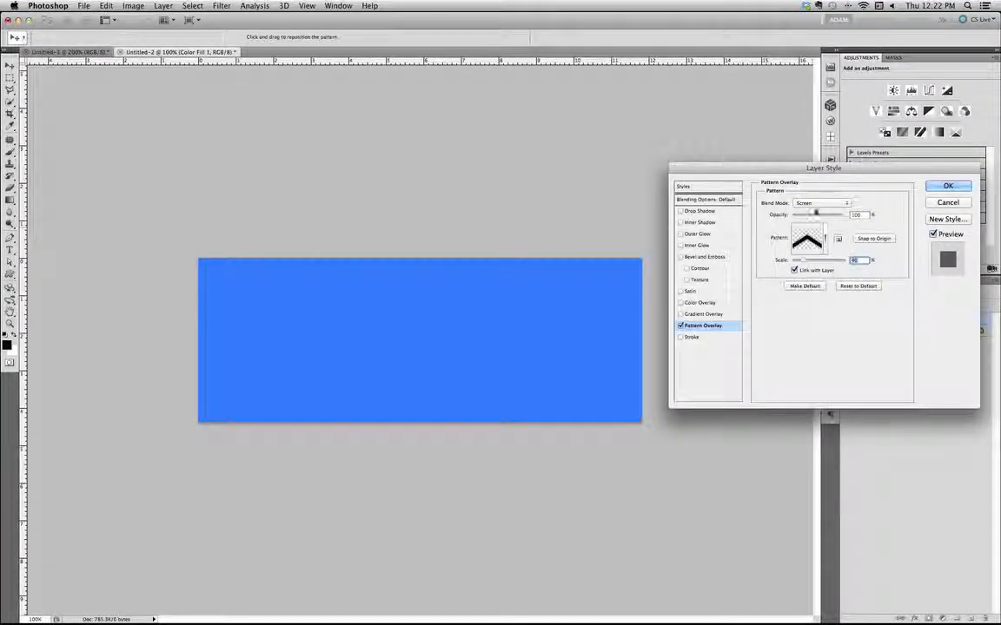
left_click(820, 205)
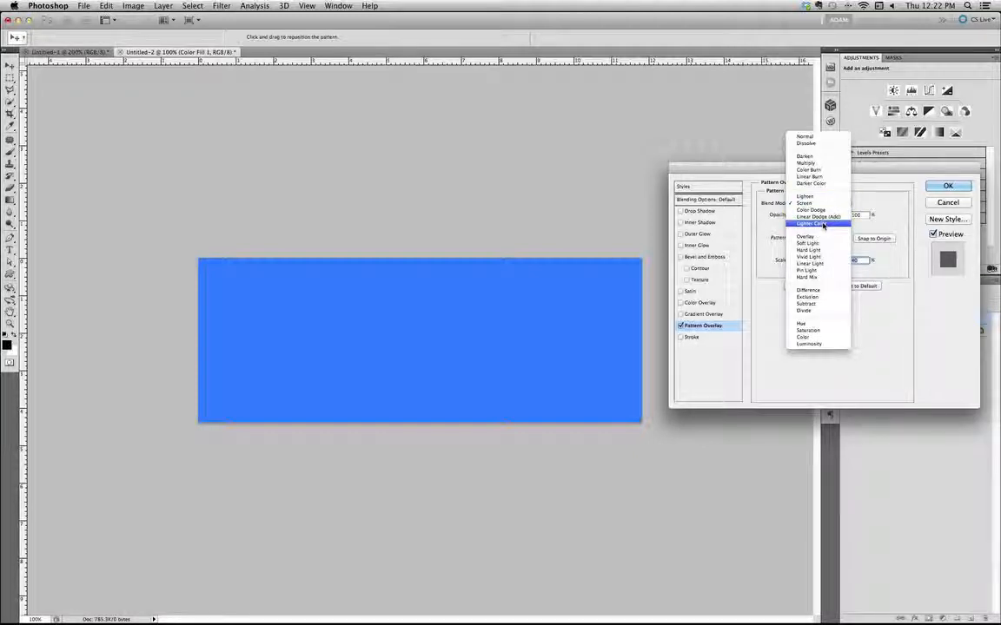
left_click(823, 238)
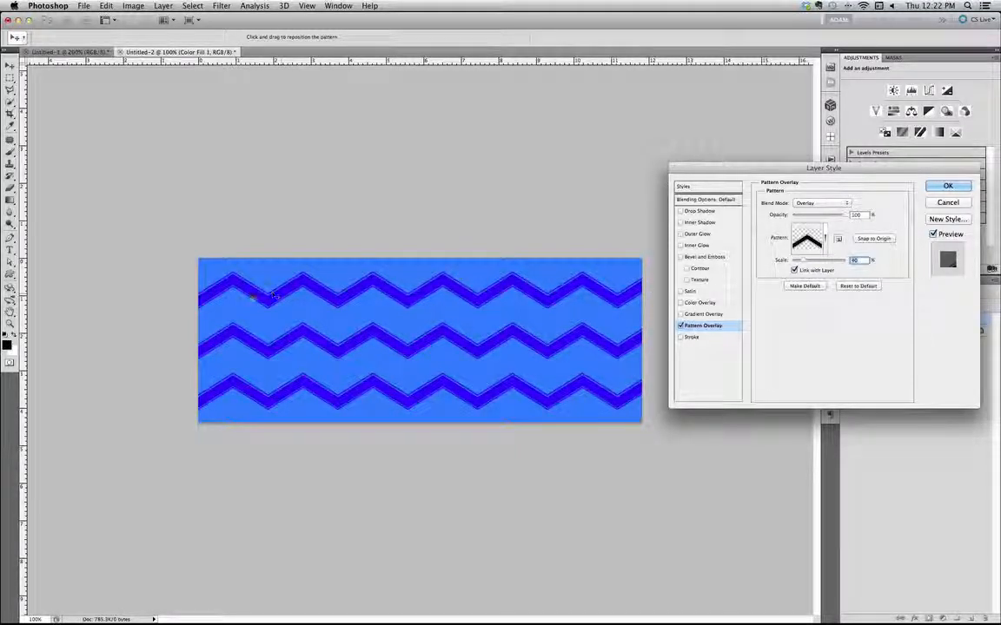
Try the Soft Light, Hard Light, Vivid Light, Linear Light and Hard Mix blend modes on the pattern overlay, then return to Overlay
left_click(847, 205)
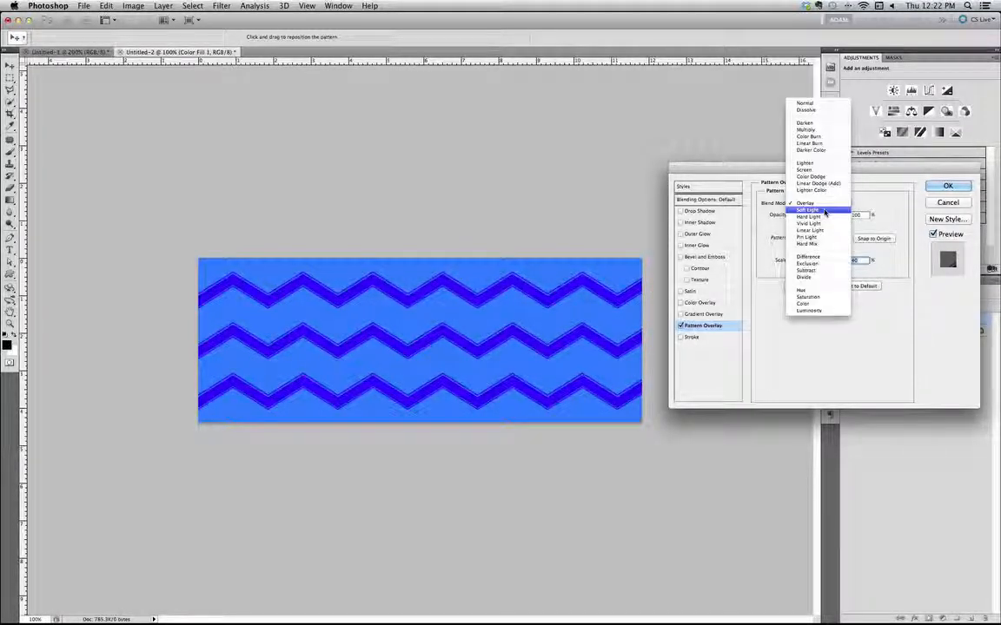
left_click(825, 212)
left_click(822, 209)
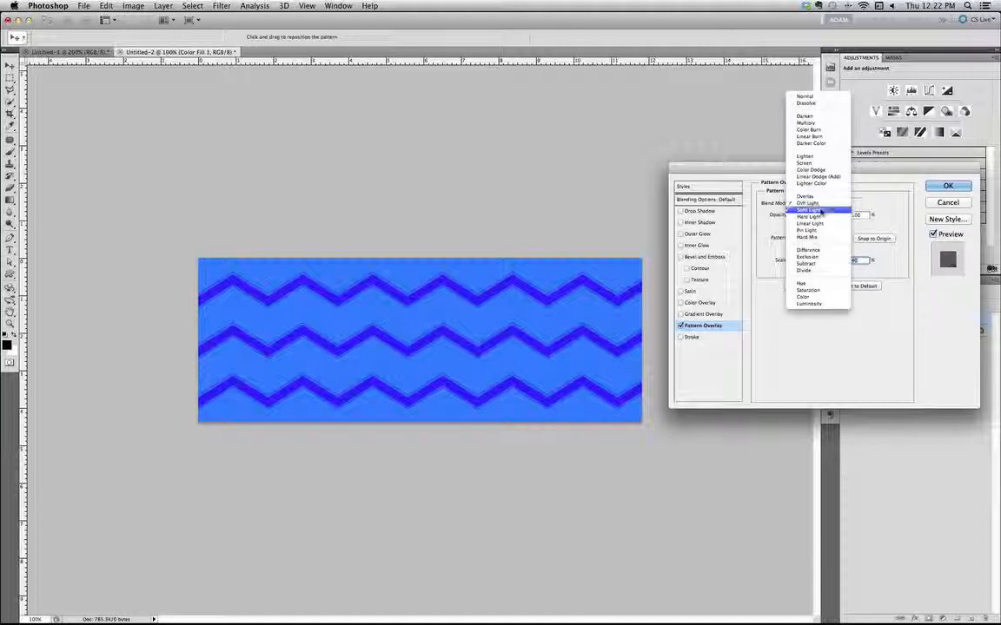
left_click(810, 216)
left_click(817, 202)
left_click(817, 214)
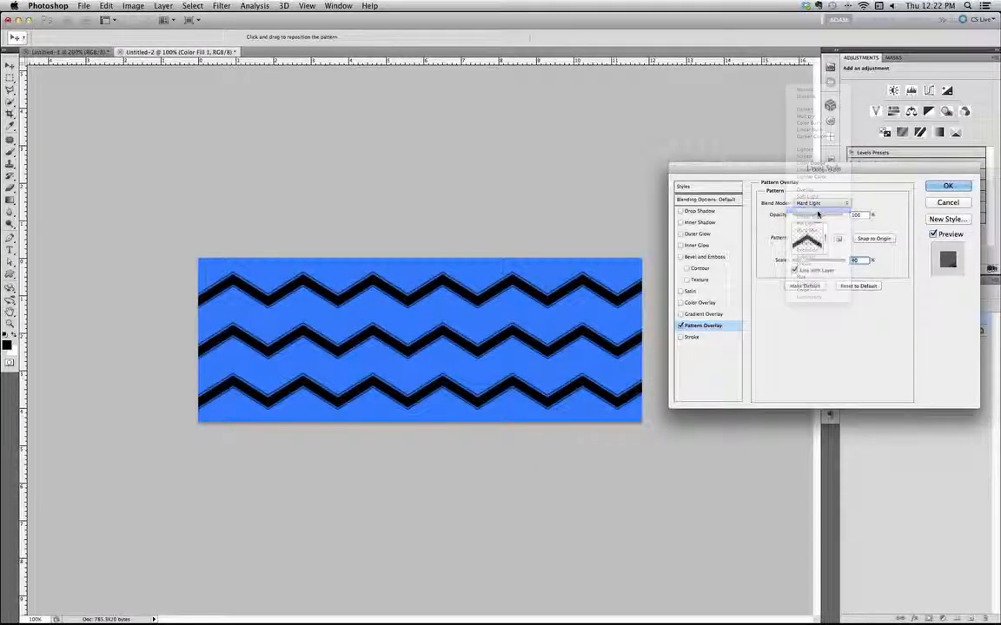
left_click(816, 202)
left_click(817, 210)
left_click(815, 205)
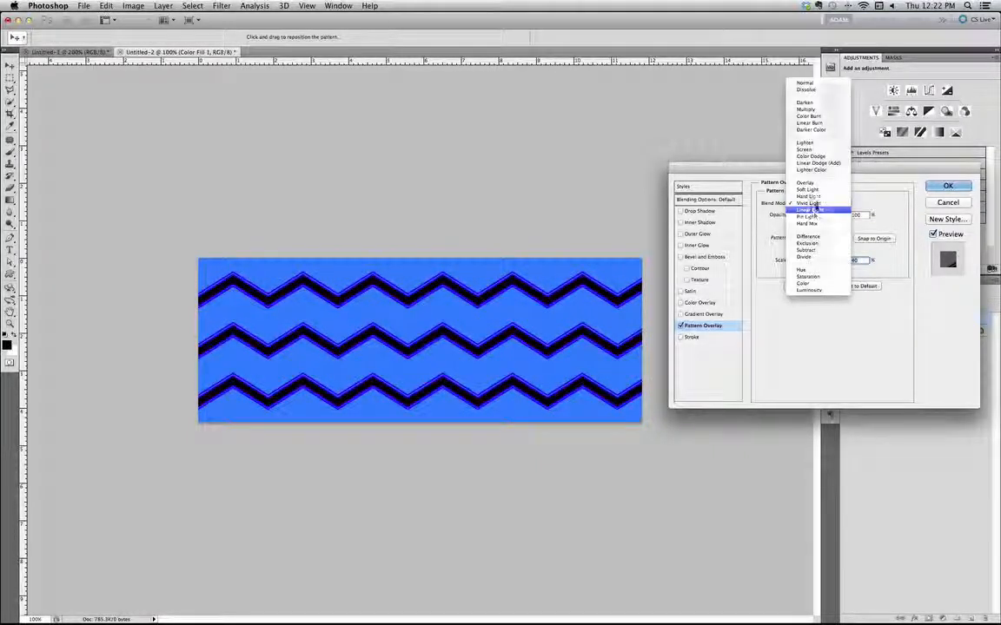
left_click(817, 209)
left_click(816, 202)
left_click(816, 216)
left_click(817, 202)
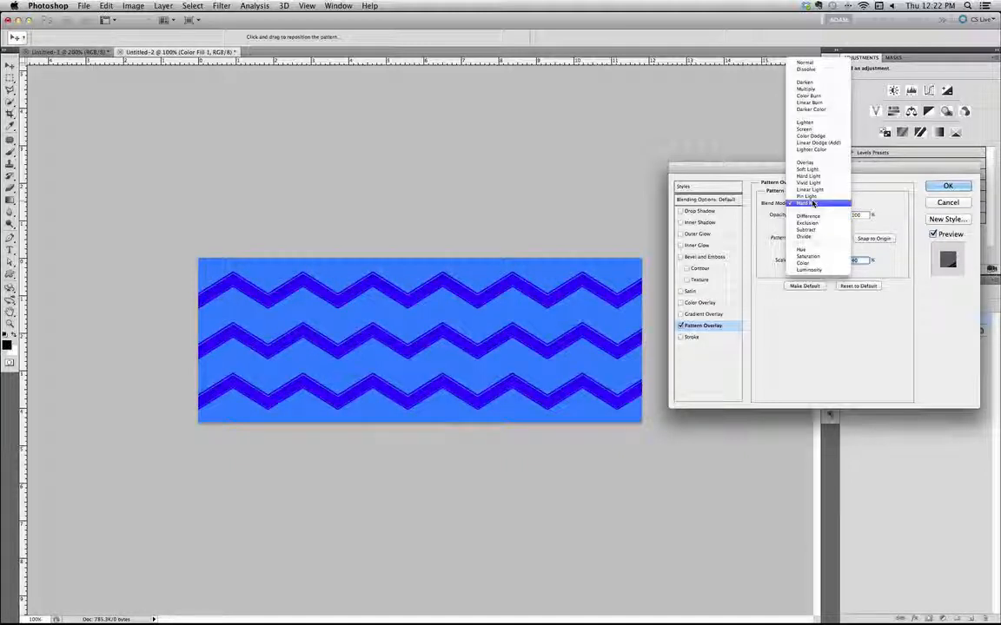
left_click(808, 162)
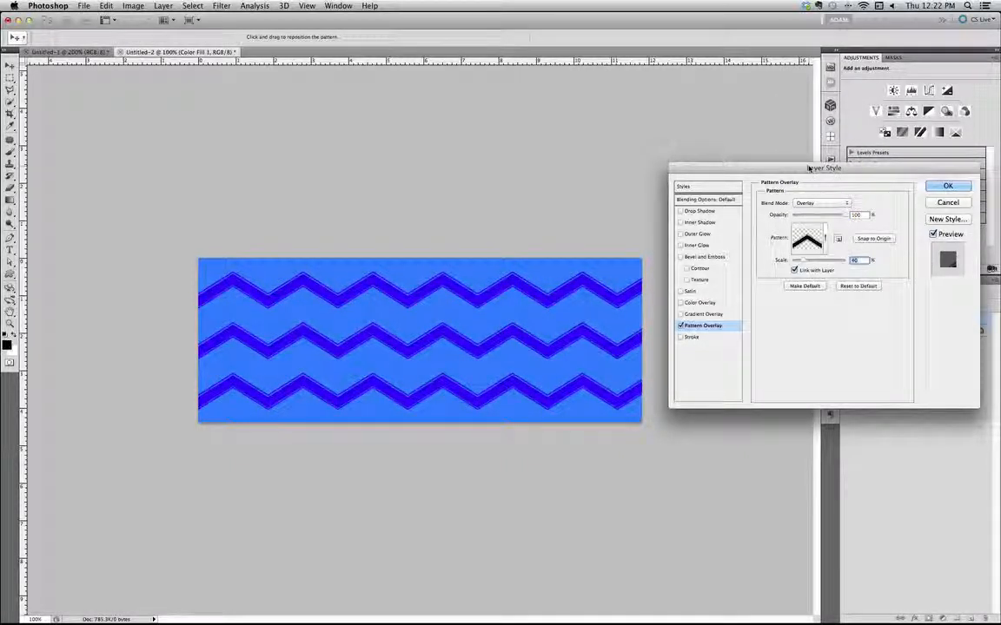
Set the pattern overlay's blend mode to Normal and apply the layer style
left_click(817, 203)
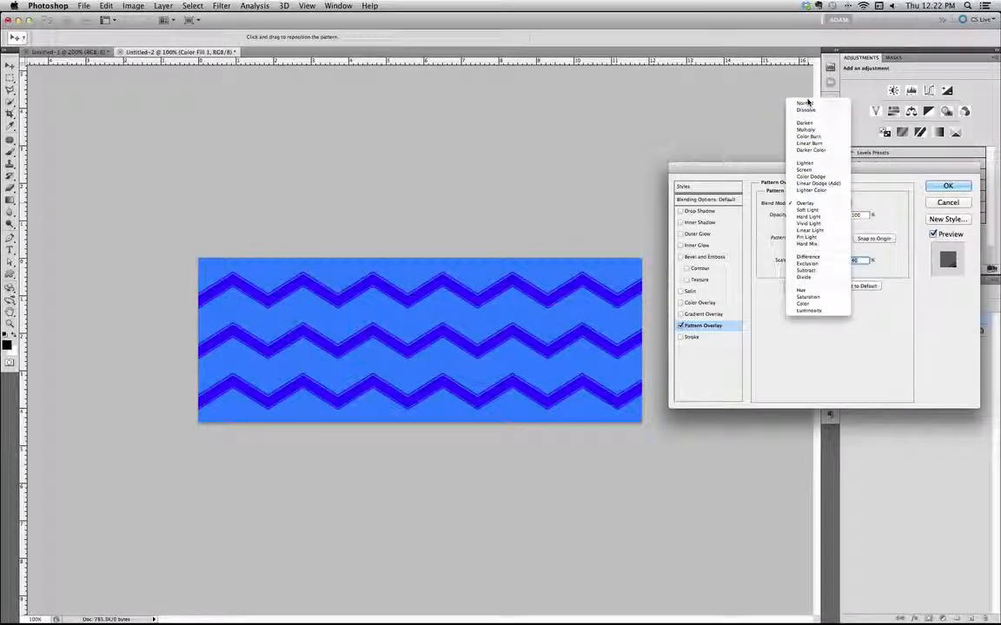
left_click(806, 103)
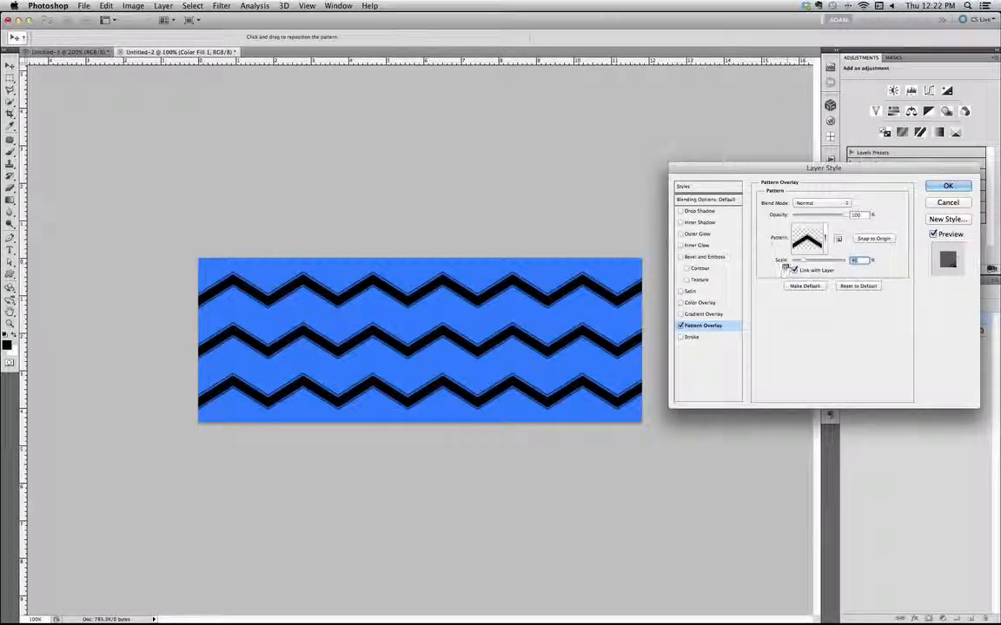
left_click(938, 186)
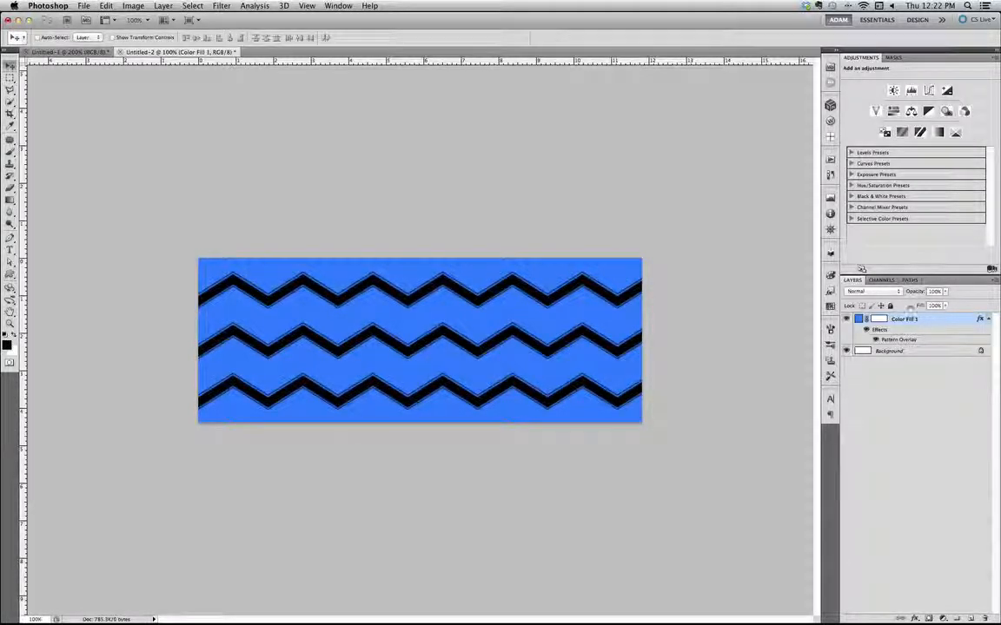
Convert the blue fill layer's Pattern Overlay effect into its own separate layer
right_click(900, 339)
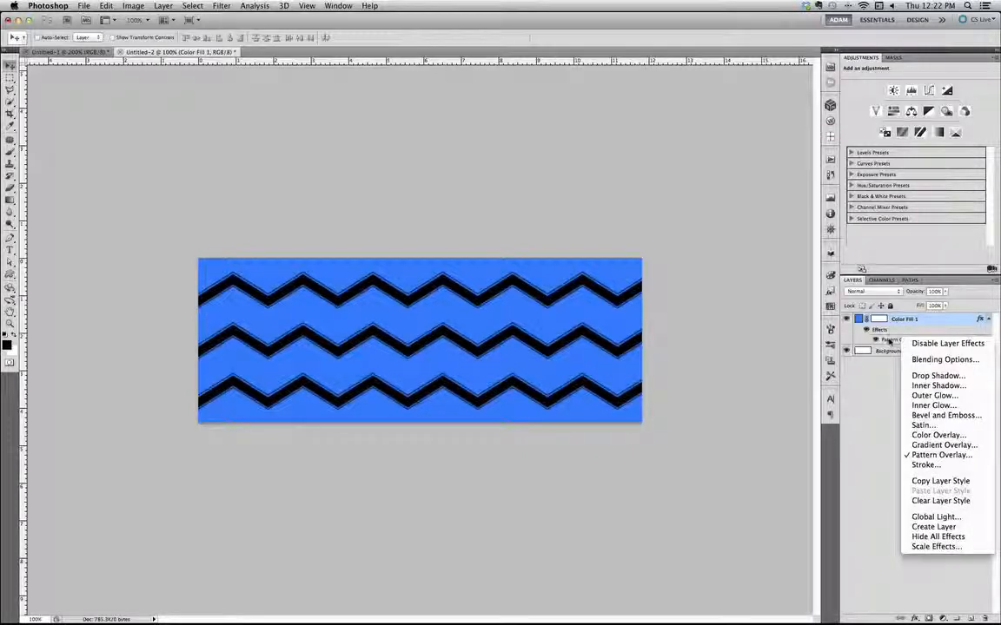
left_click(875, 402)
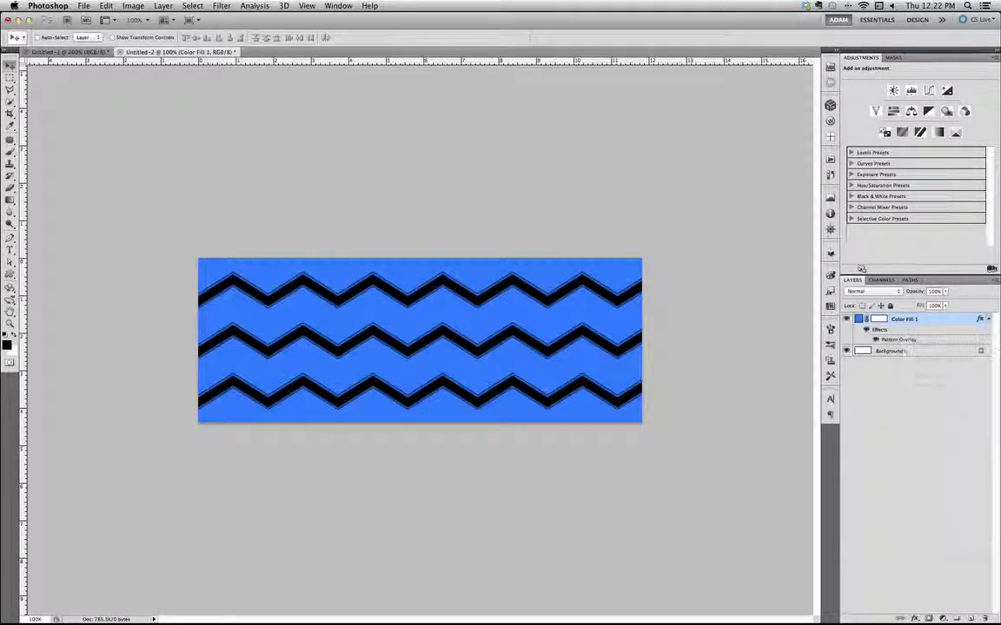
right_click(899, 339)
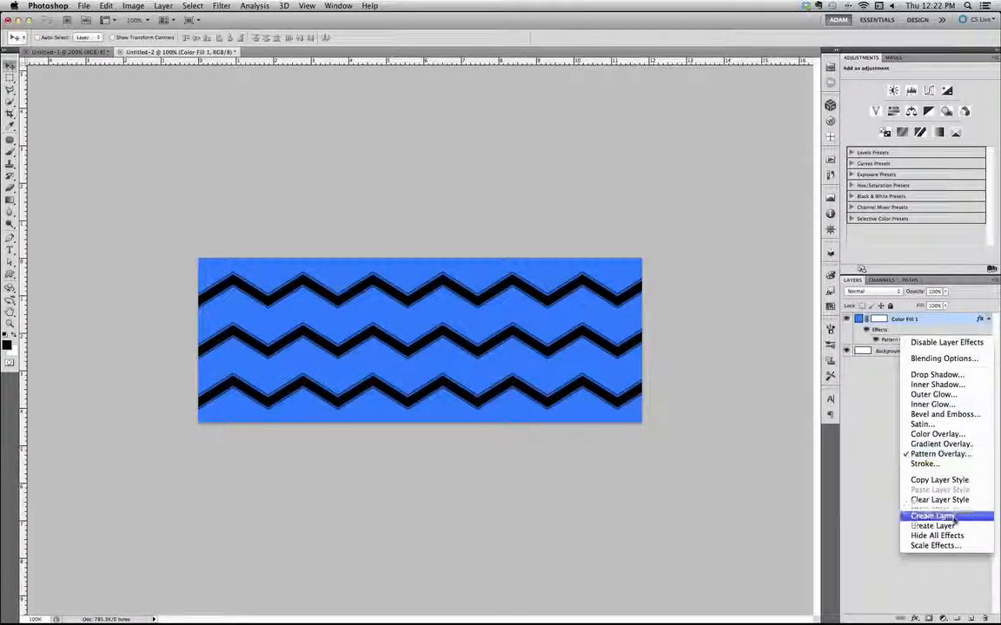
left_click(922, 526)
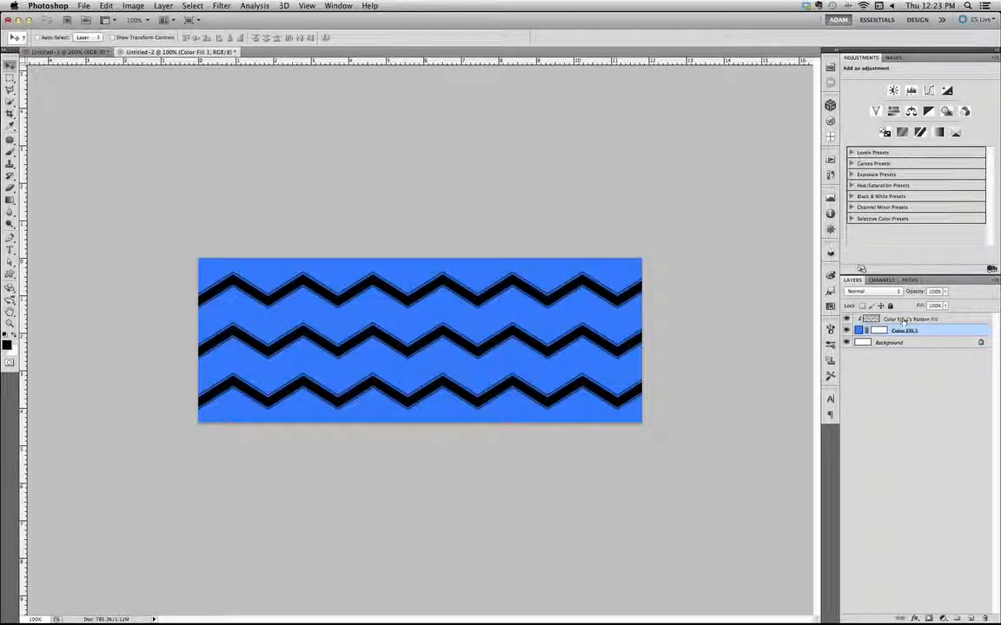
Toggle the new pattern layer's visibility off and on, and release it from its clipping mask over the blue fill
left_click(870, 320)
left_click(847, 320)
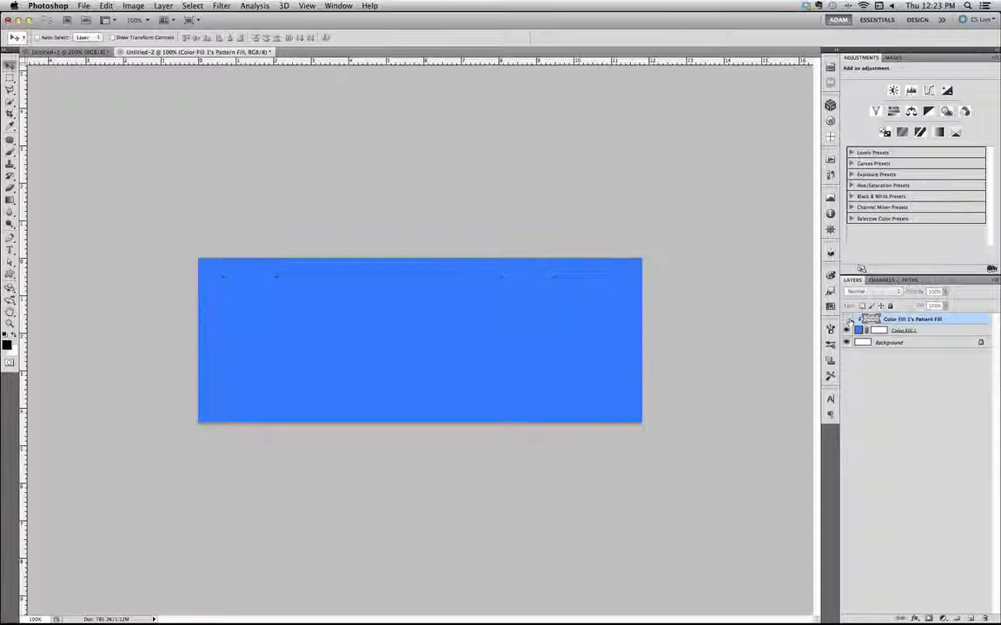
left_click(847, 320)
left_click(847, 320)
left_click(847, 320)
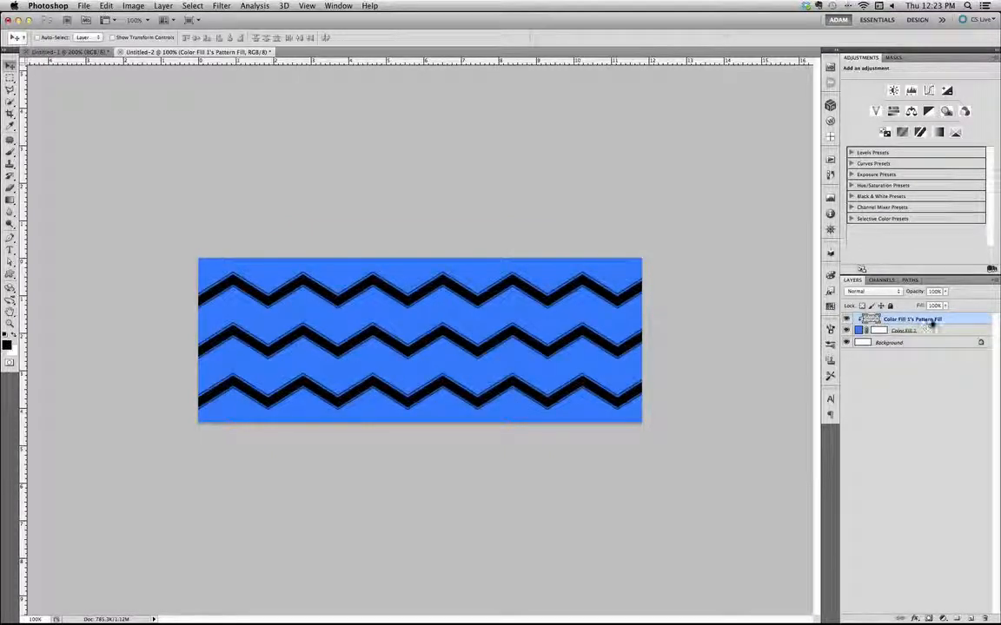
left_click(873, 325, "alt")
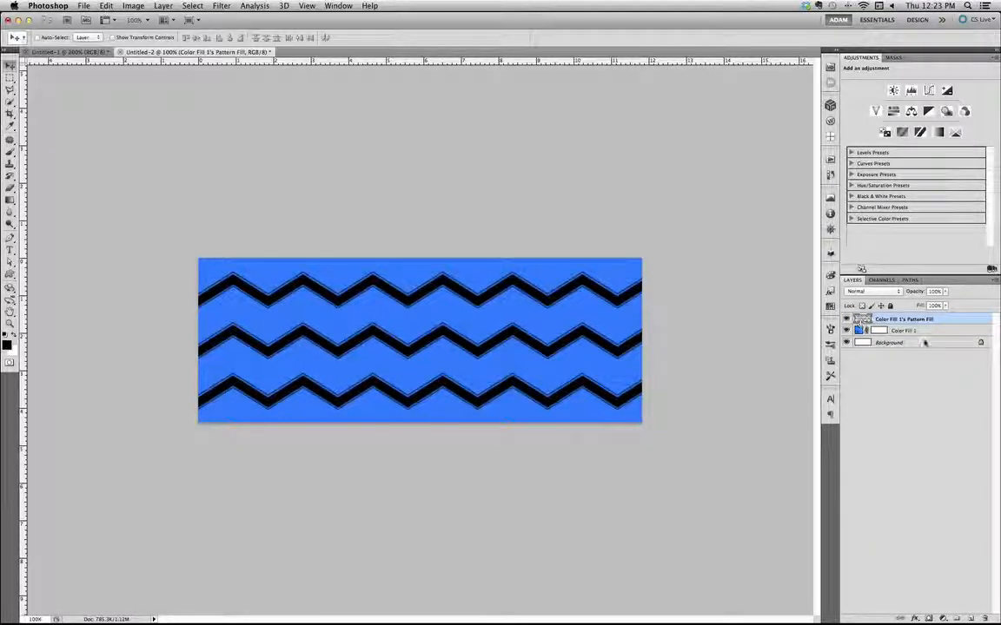
Add a bright green (#00ff0c) Solid Color fill layer above the pattern layer and clip it to the chevrons
left_click(942, 618)
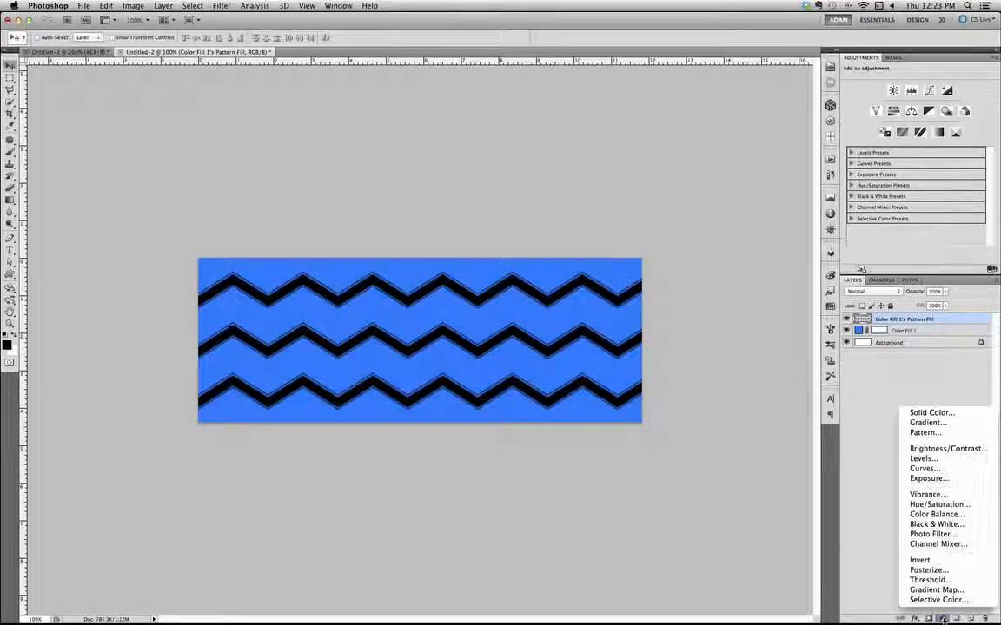
left_click(919, 414)
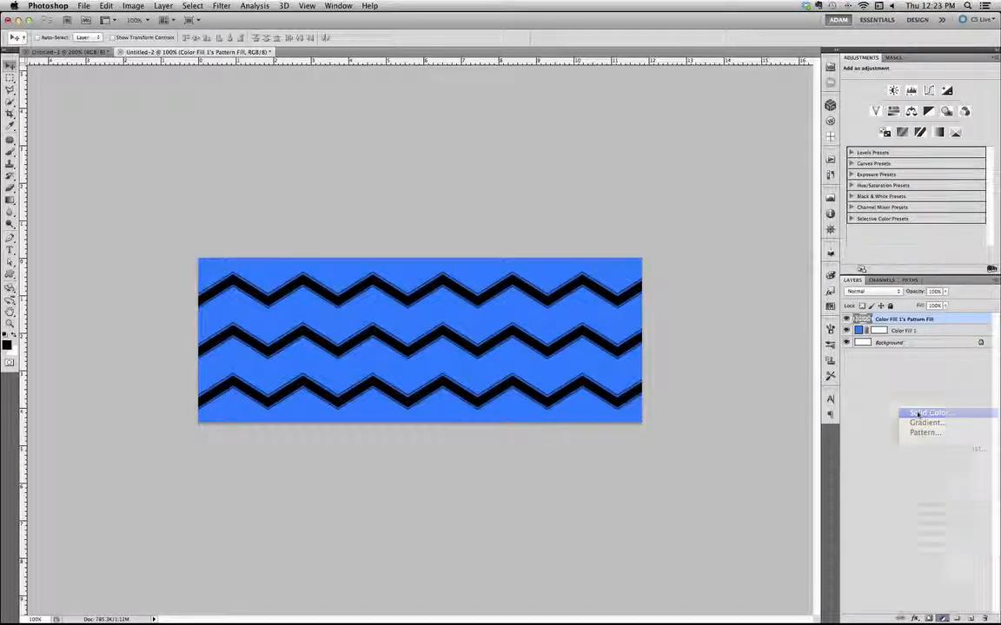
left_click_drag(686, 327, 670, 395)
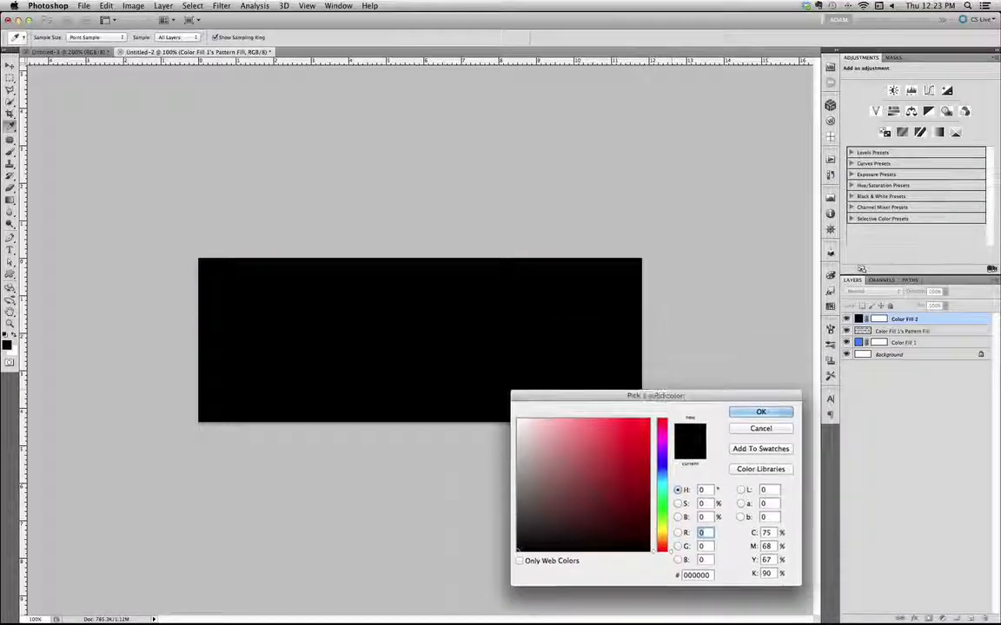
left_click_drag(639, 432, 669, 408)
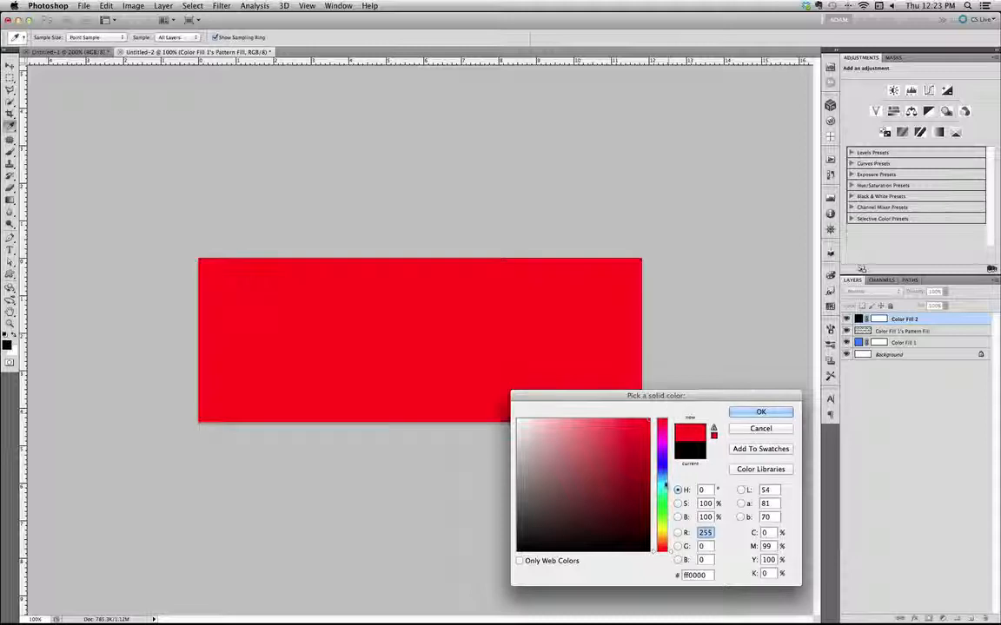
left_click(663, 507)
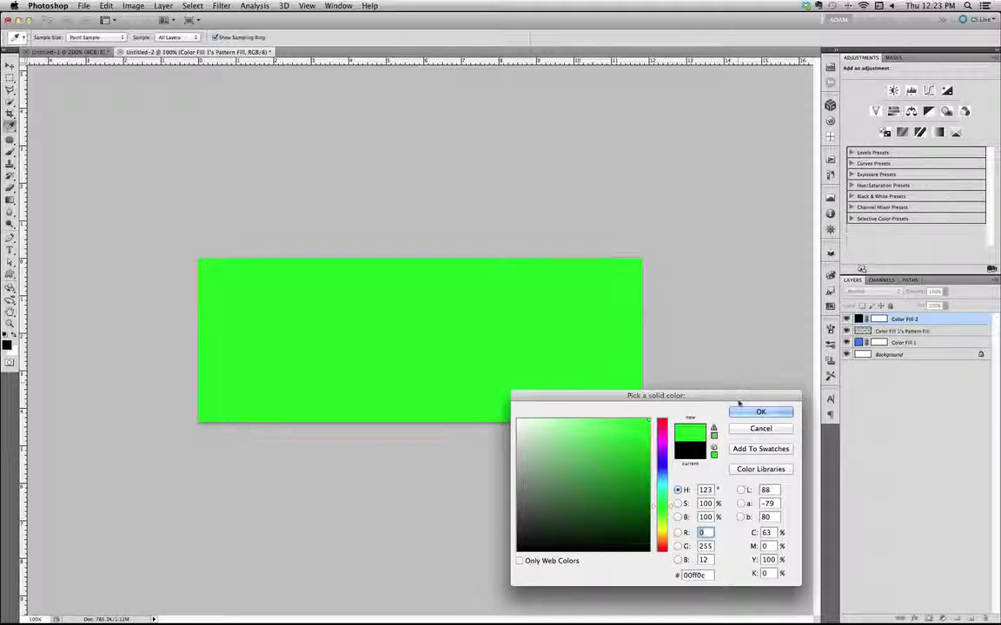
left_click(735, 414)
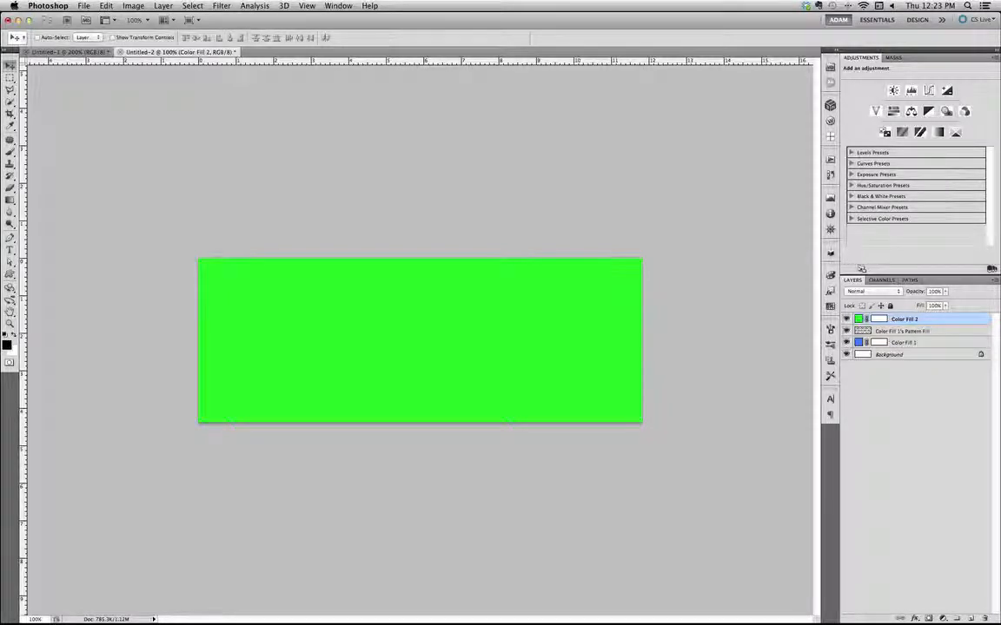
left_click(943, 324, "alt")
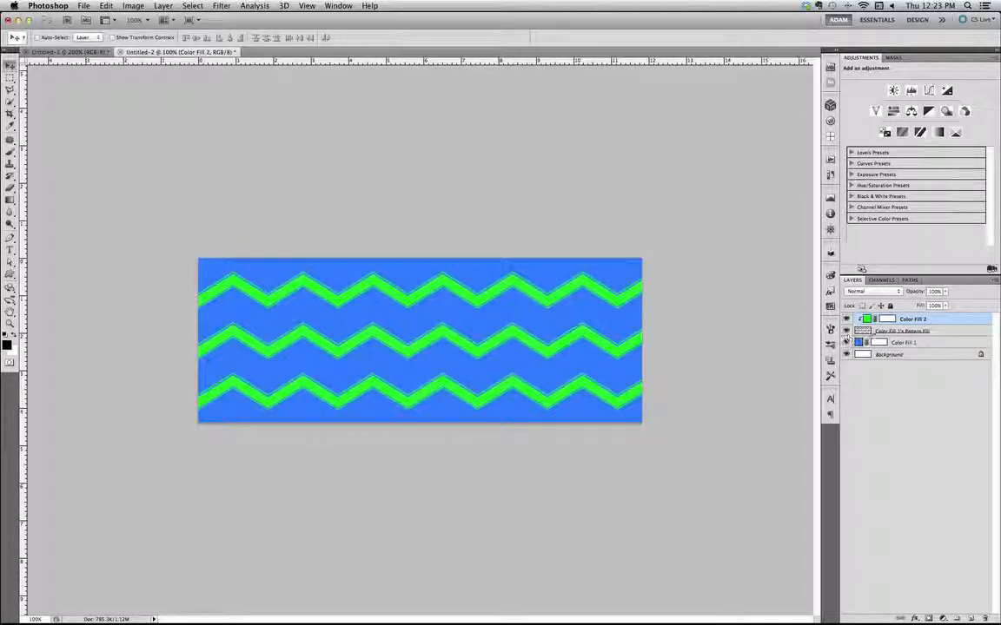
Delete the green fill layer and the chevron pattern layer together, keeping the blue fill layer
left_click(903, 342, "shift")
left_click(911, 320)
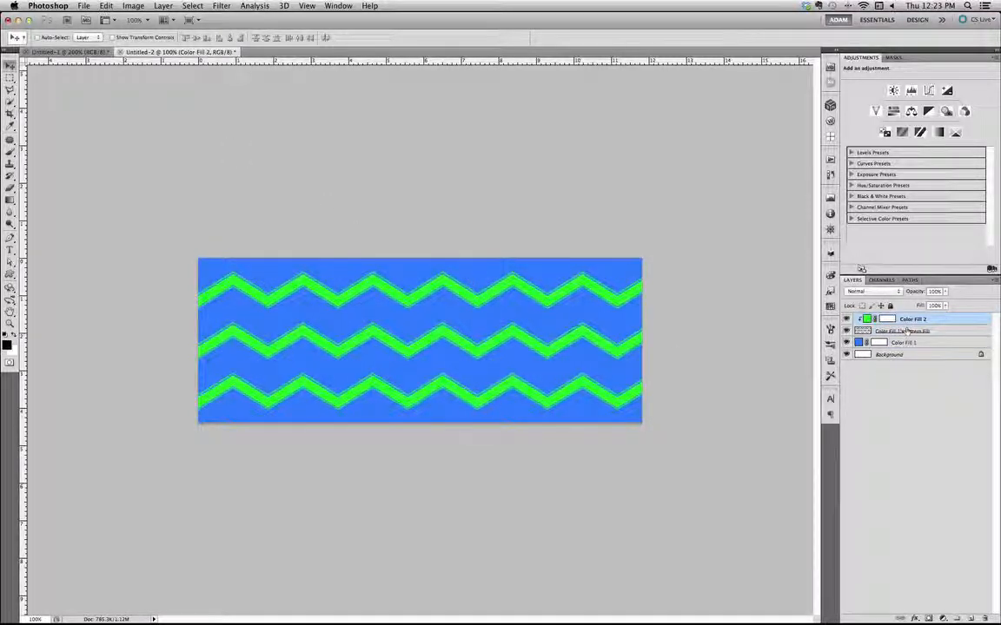
left_click(909, 330, "shift")
left_click_drag(911, 321, 986, 616)
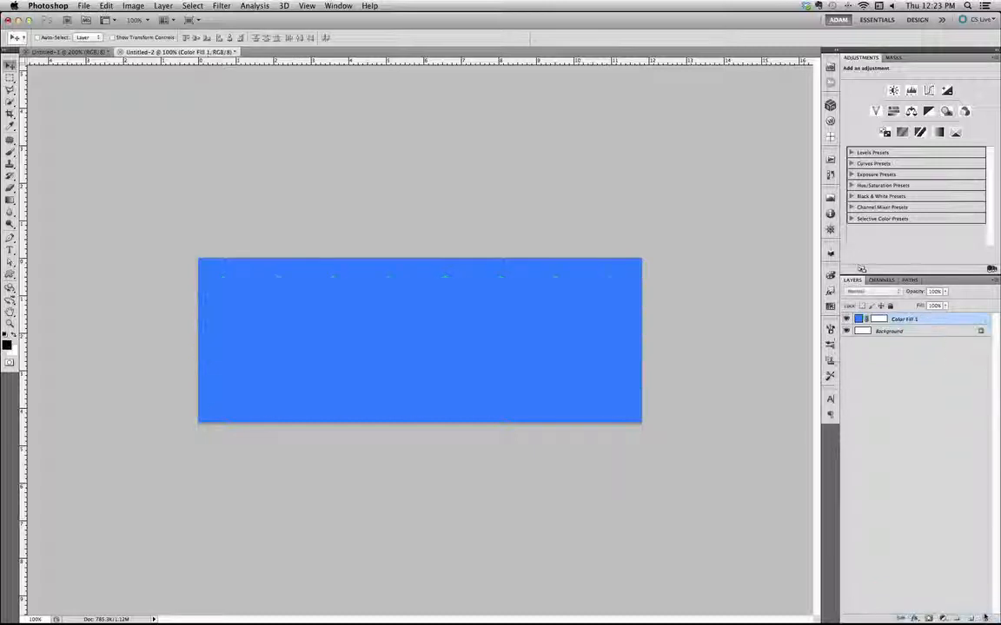
left_click(106, 5)
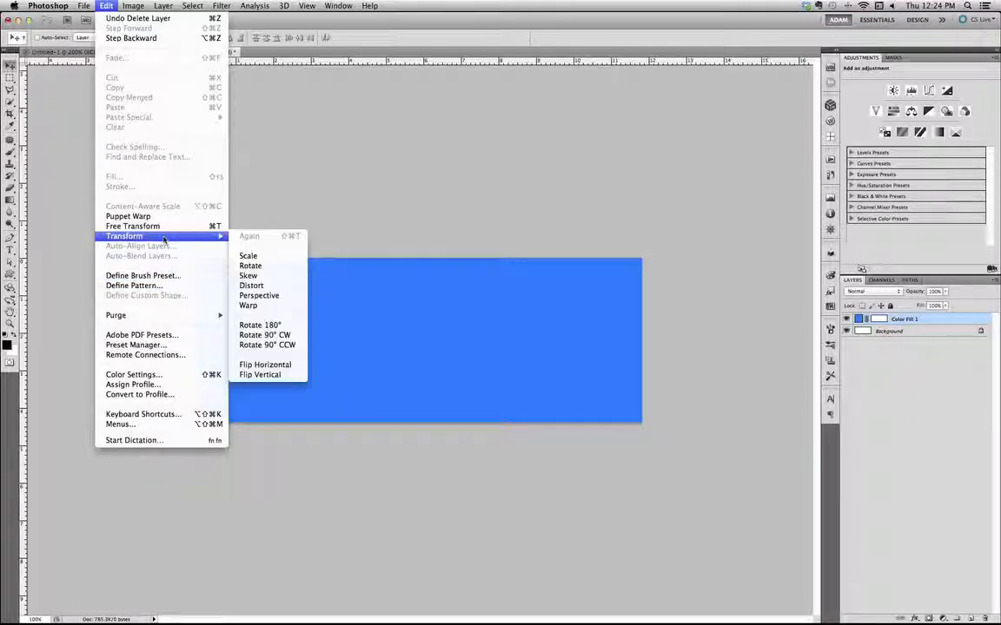
mouse_move(130, 7)
mouse_move(162, 7)
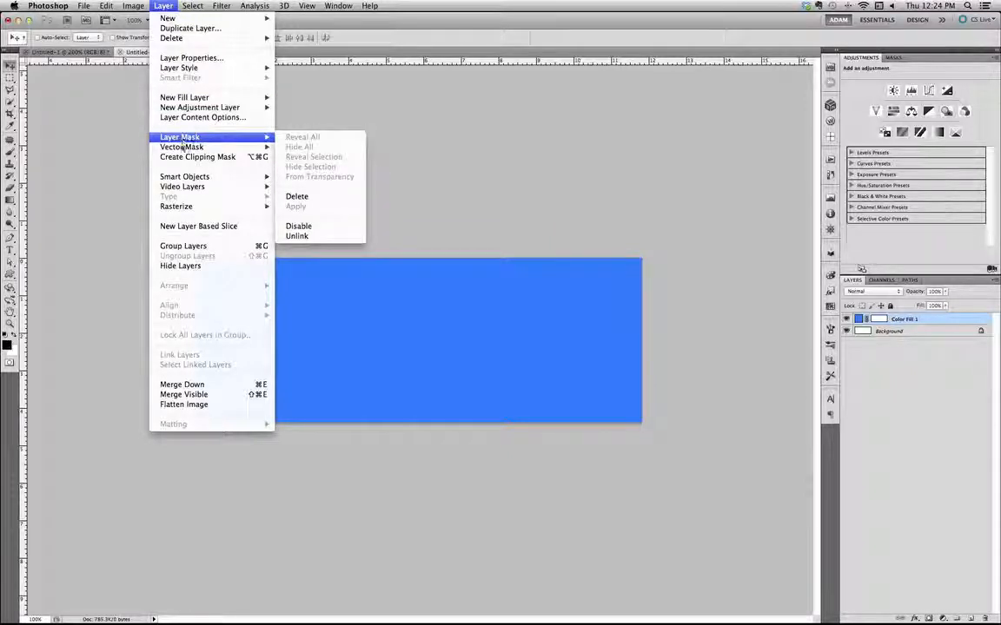
mouse_move(186, 141)
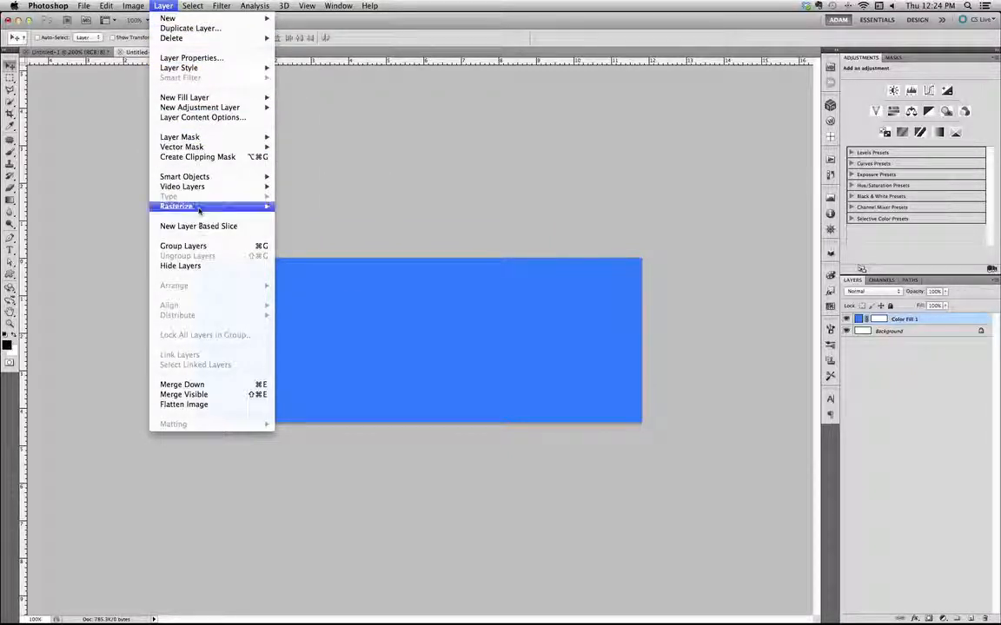
Look through the layer, filter and edit commands and search the help for "pattern" to locate the pattern options
mouse_move(204, 178)
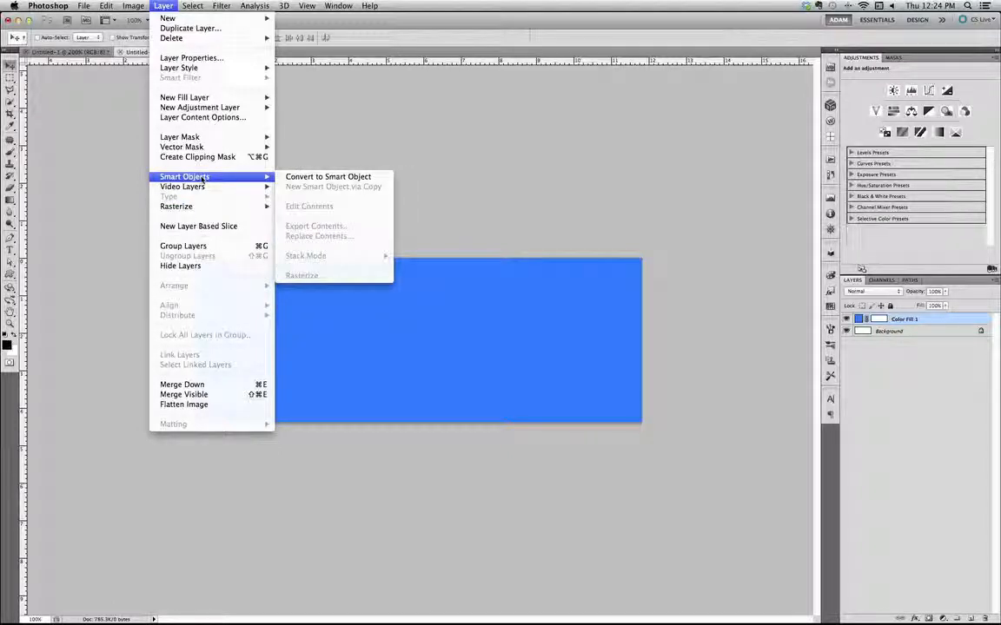
mouse_move(199, 7)
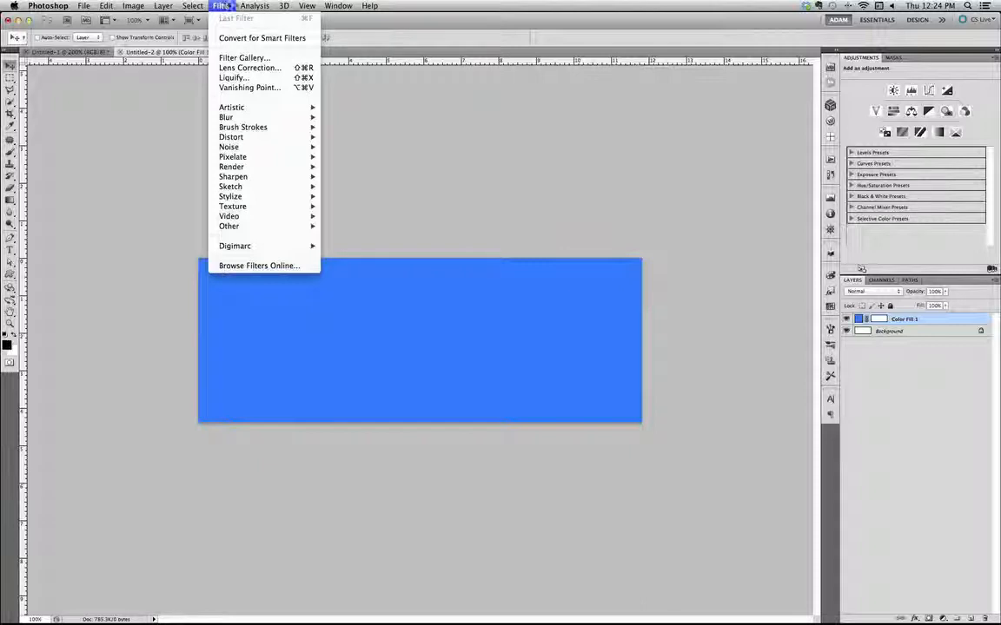
mouse_move(369, 6)
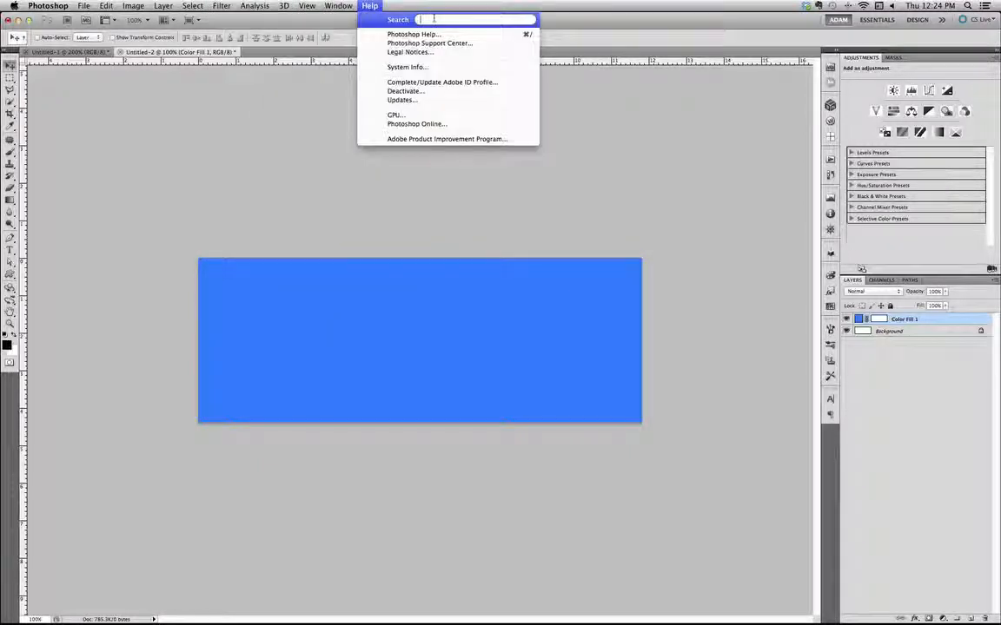
type("patter")
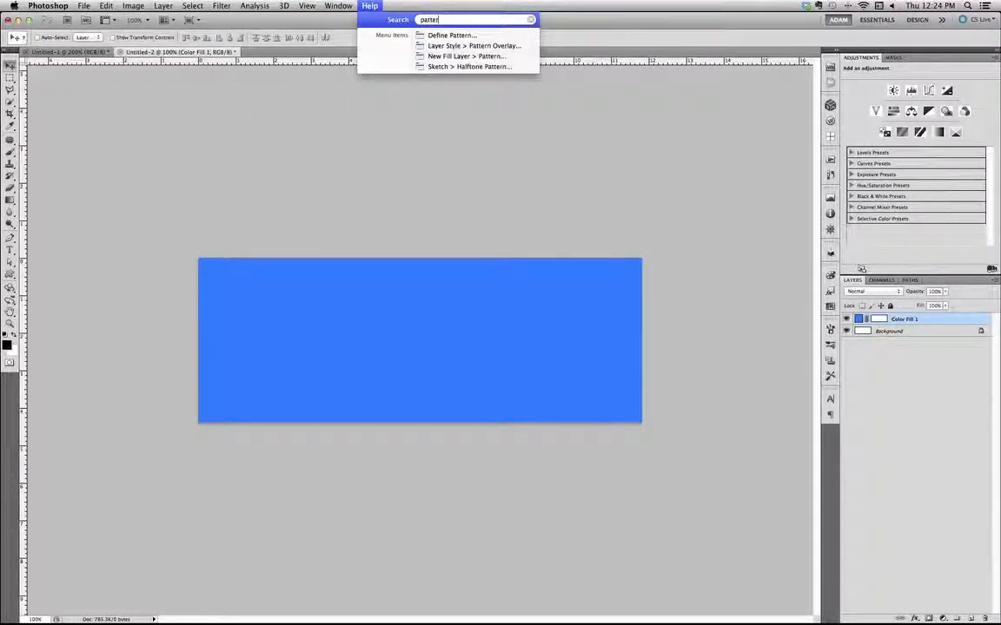
type("n")
mouse_move(447, 50)
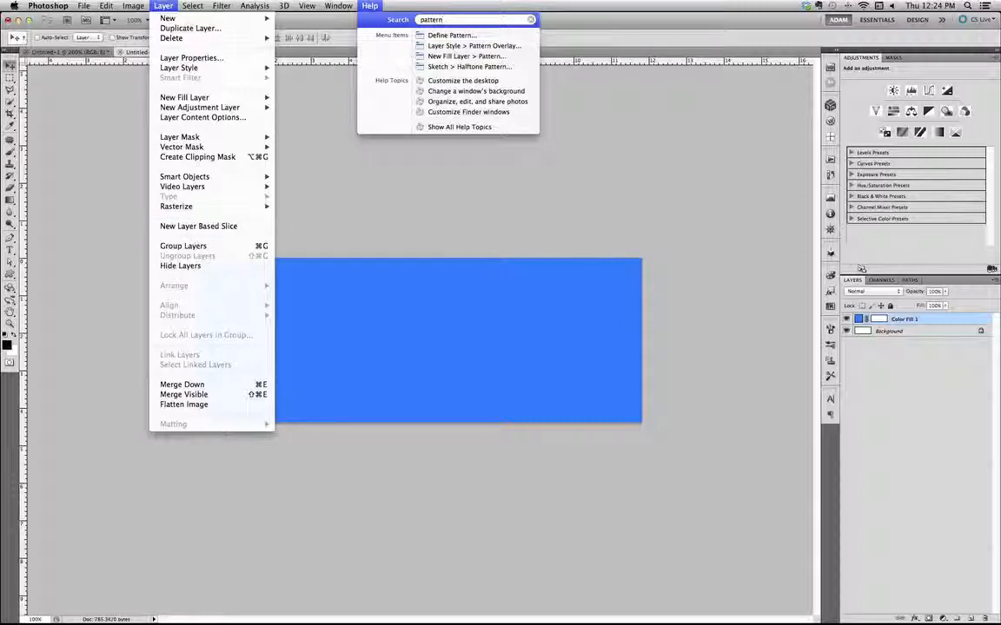
left_click(297, 219)
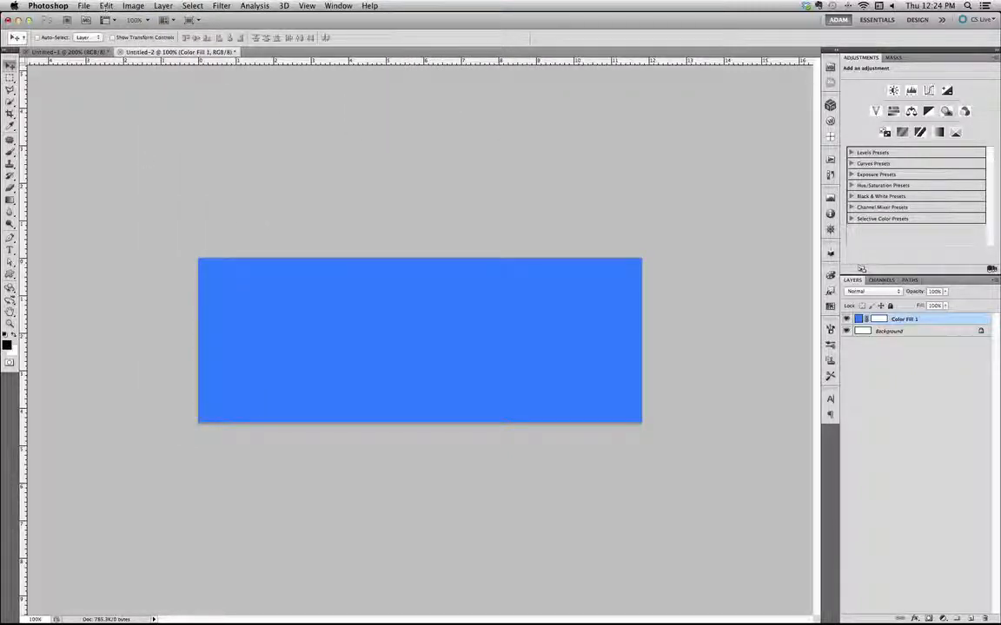
left_click(105, 6)
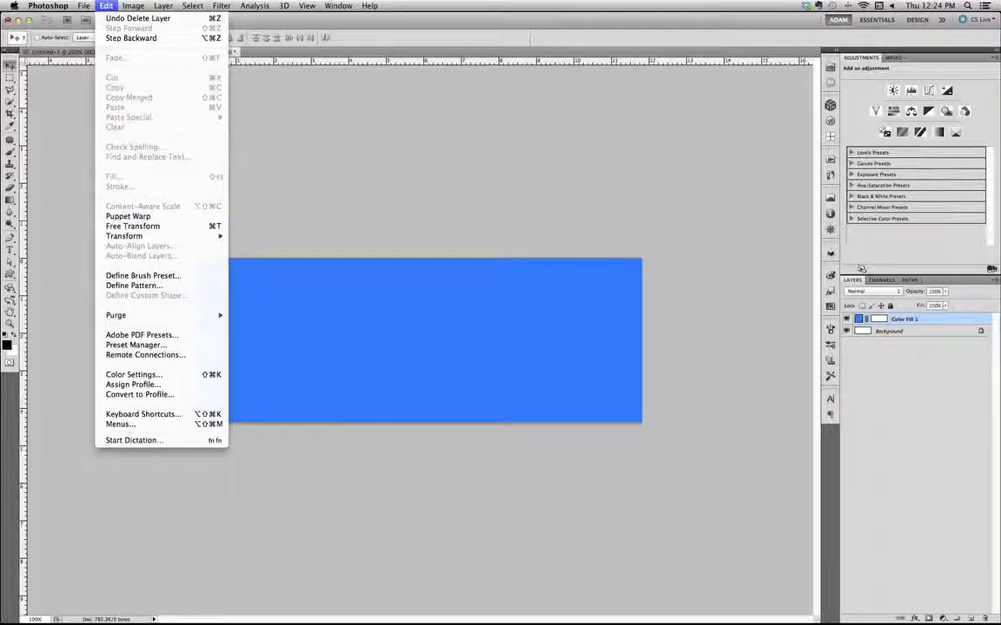
left_click(314, 208)
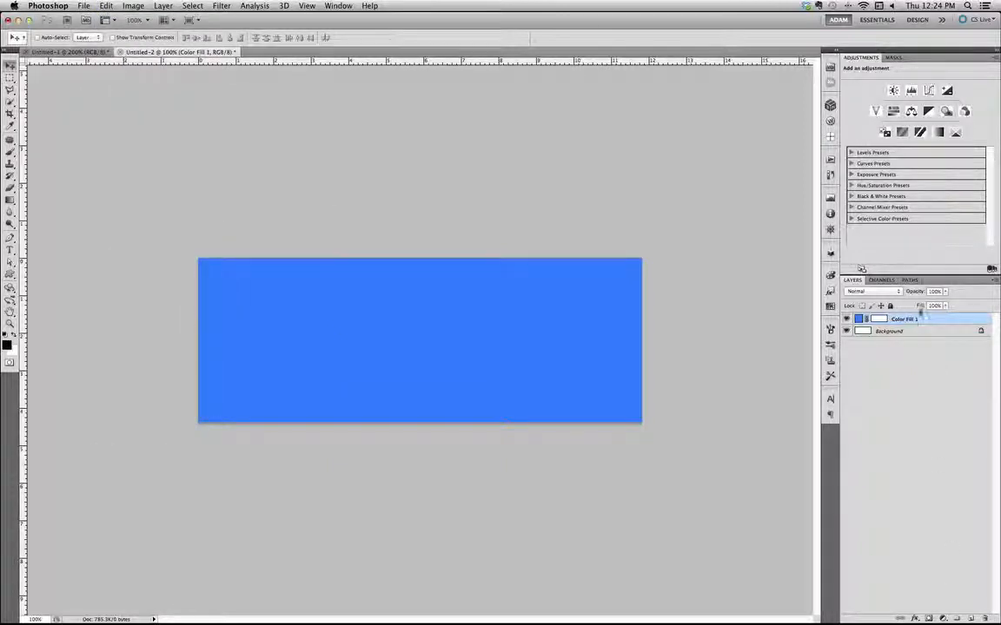
Create a new empty layer and place it above the blue Color Fill 1 layer
left_click(934, 334)
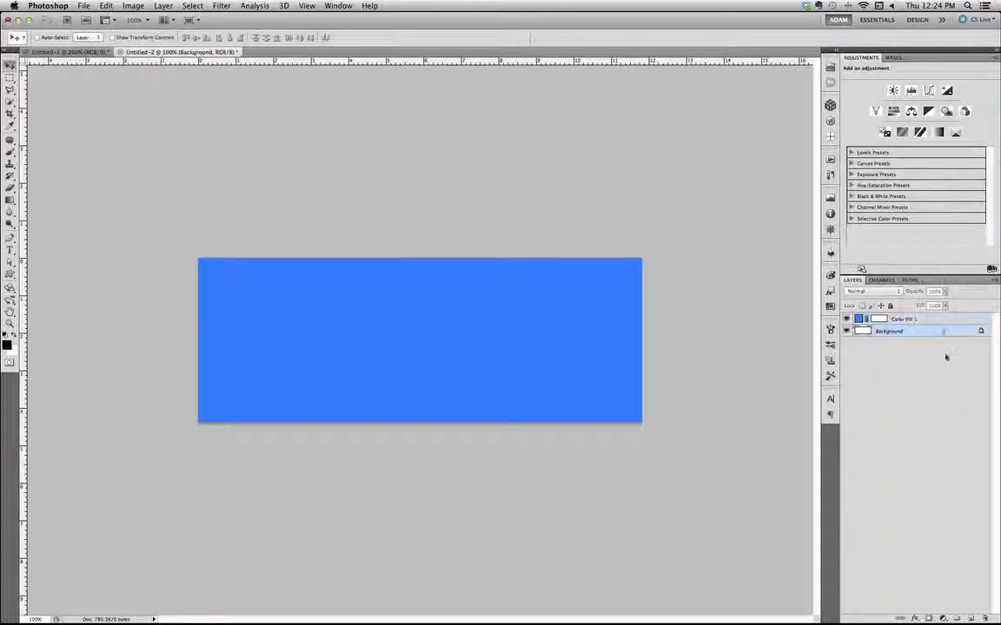
left_click(971, 618)
left_click_drag(887, 331, 888, 314)
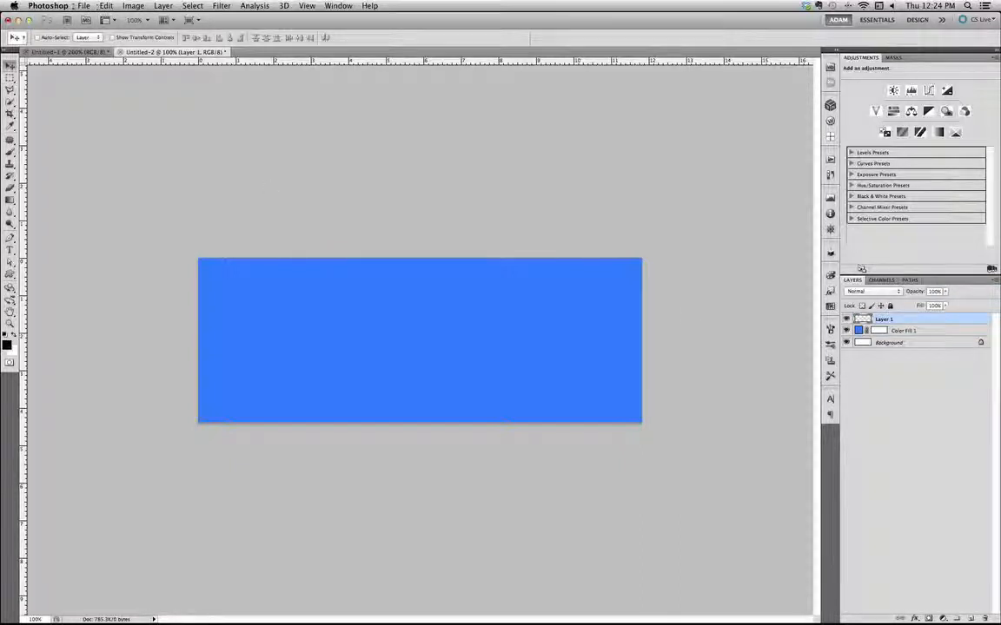
Fill the new empty layer with the custom outlined chevron pattern, using Normal mode at 100% opacity
left_click(83, 5)
mouse_move(106, 5)
left_click(127, 176)
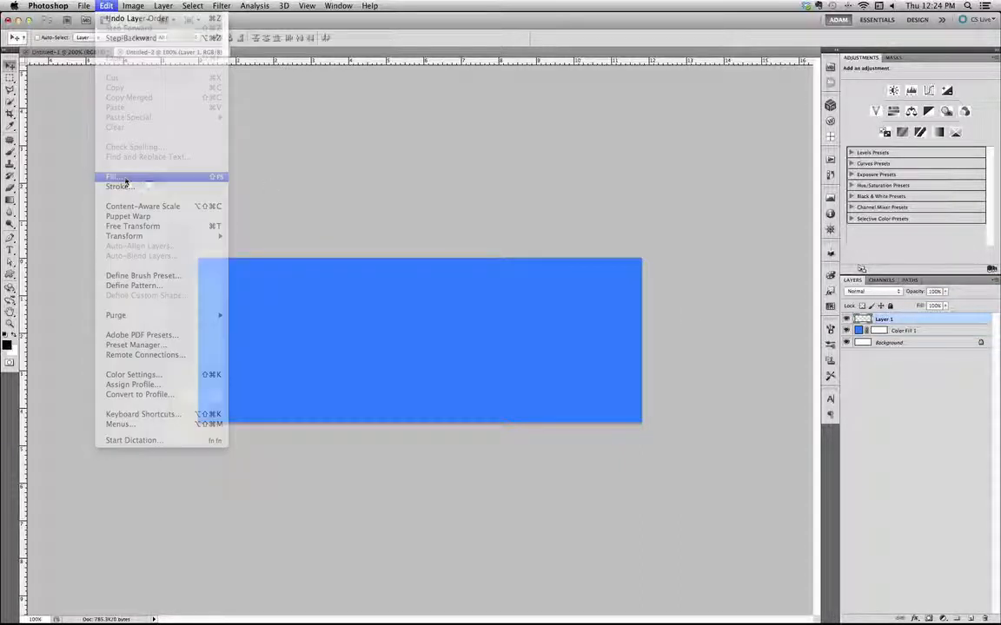
left_click(497, 235)
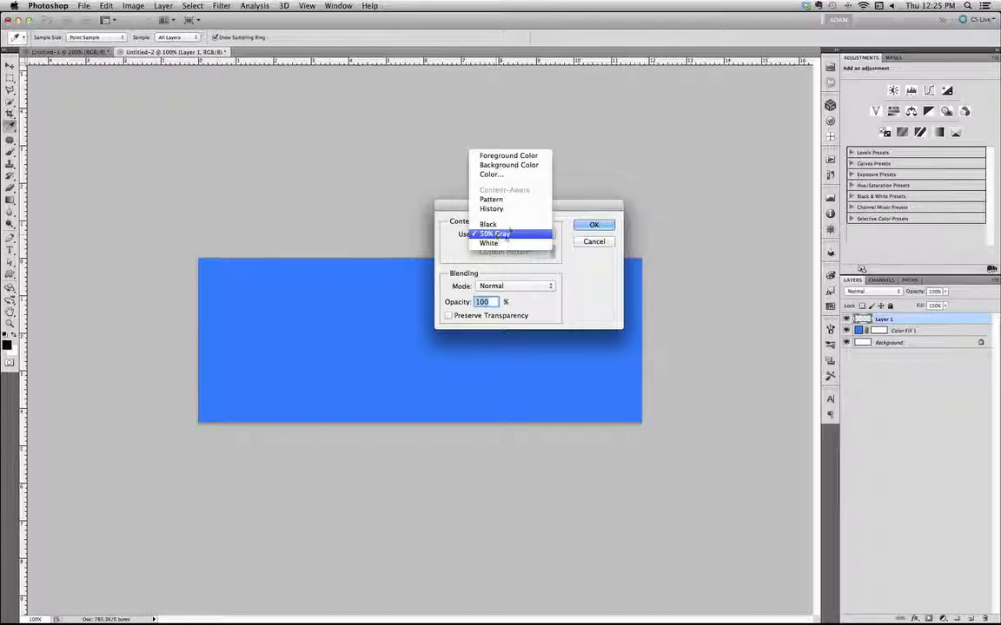
left_click(504, 199)
left_click(554, 253)
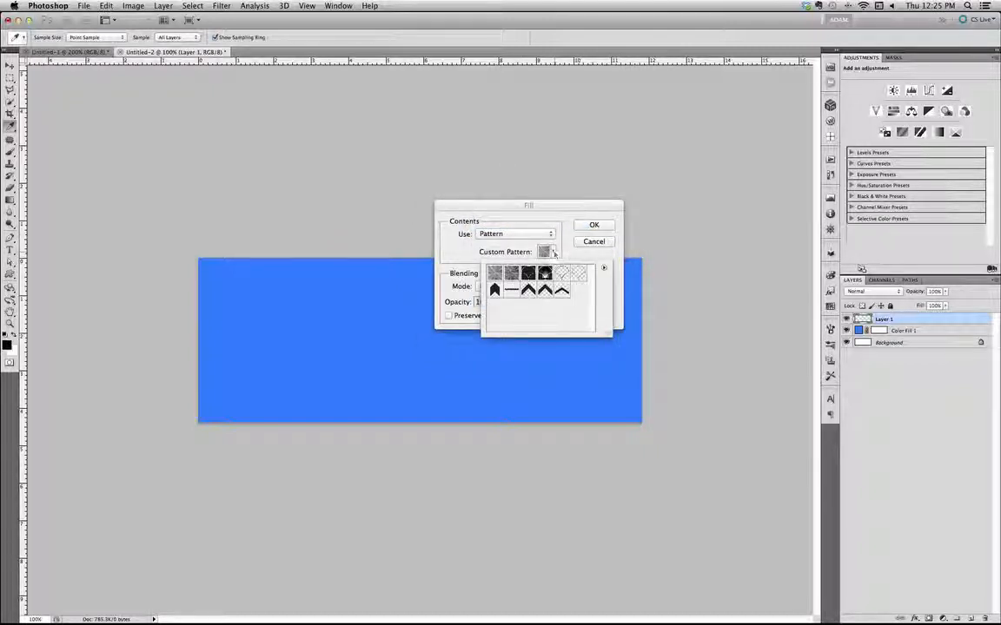
left_click(561, 289)
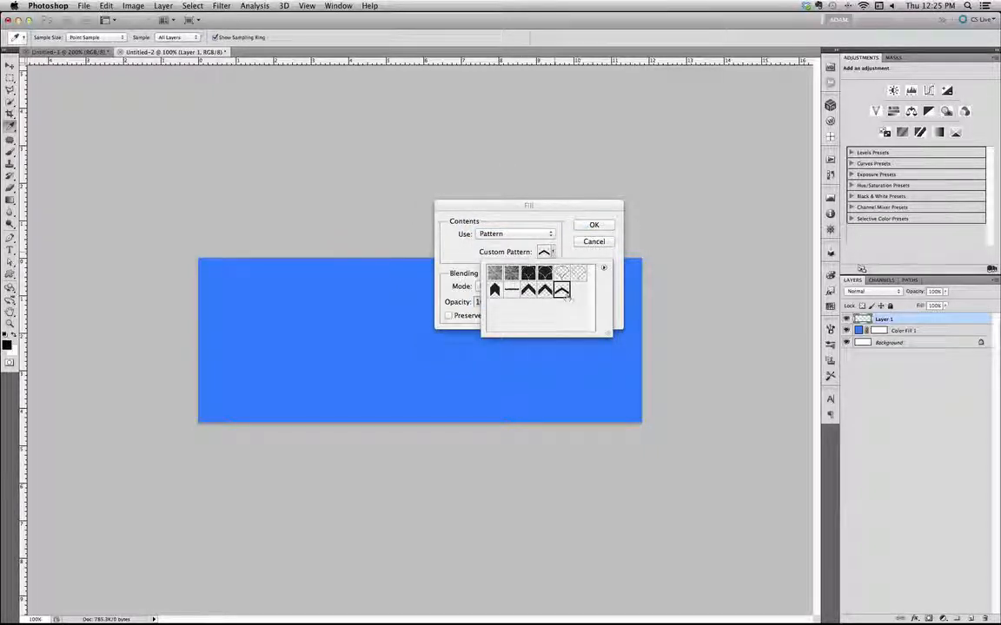
left_click(574, 253)
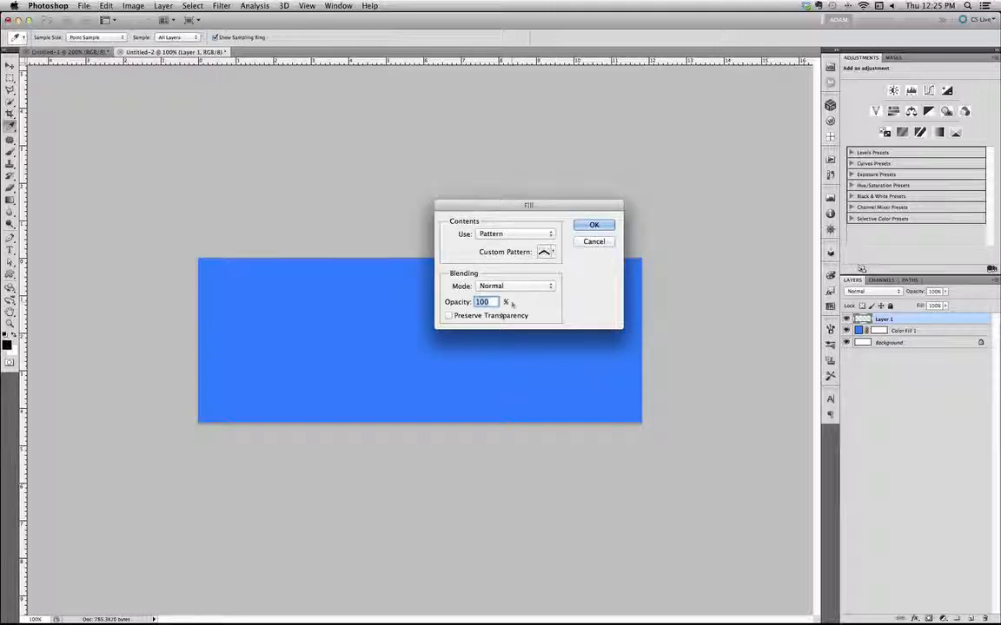
left_click(594, 225)
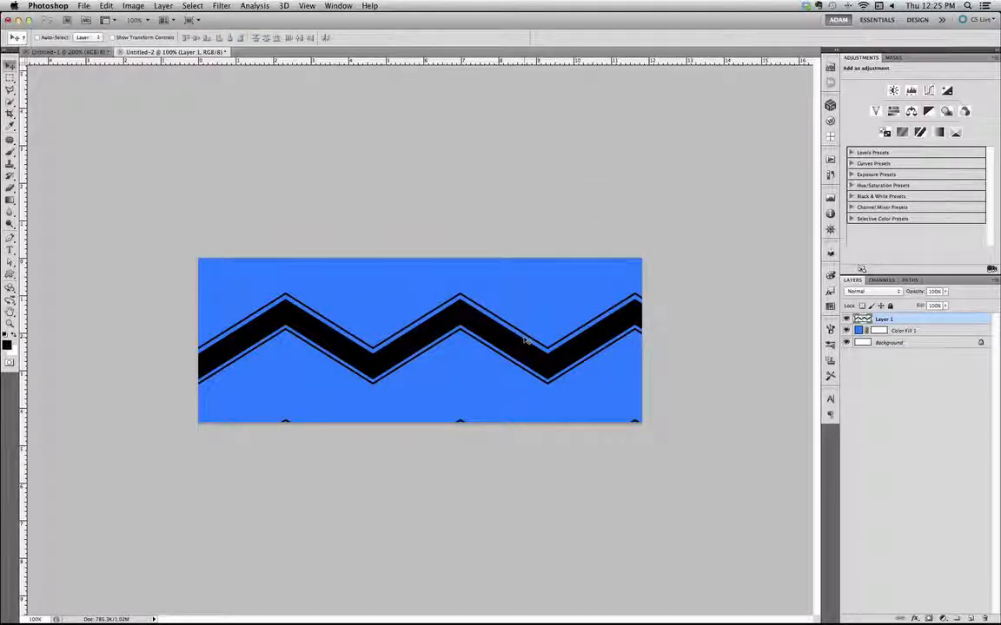
Free Transform the chevron layer to about 62% of its size and position it near the middle of the blue cover
key("super+t")
left_click_drag(199, 293, 130, 221)
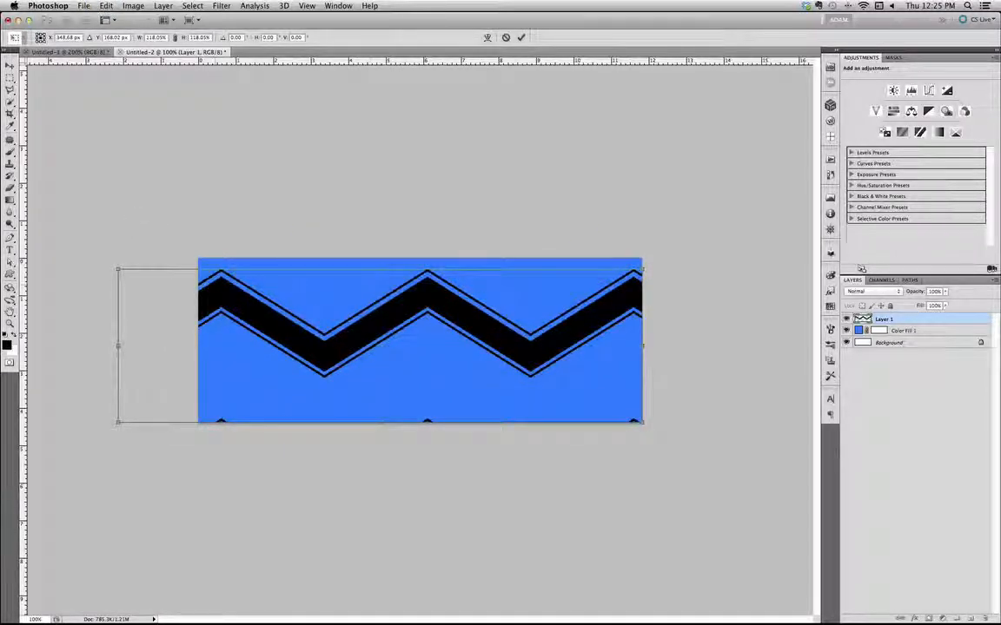
left_click_drag(119, 269, 148, 287)
left_click_drag(224, 324, 243, 326)
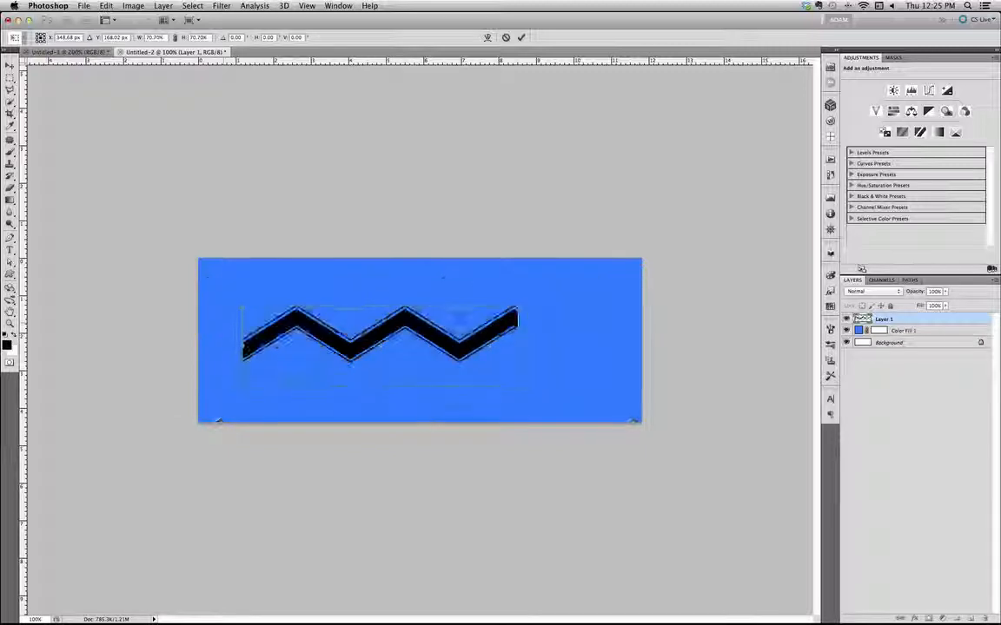
left_click_drag(405, 326, 459, 331)
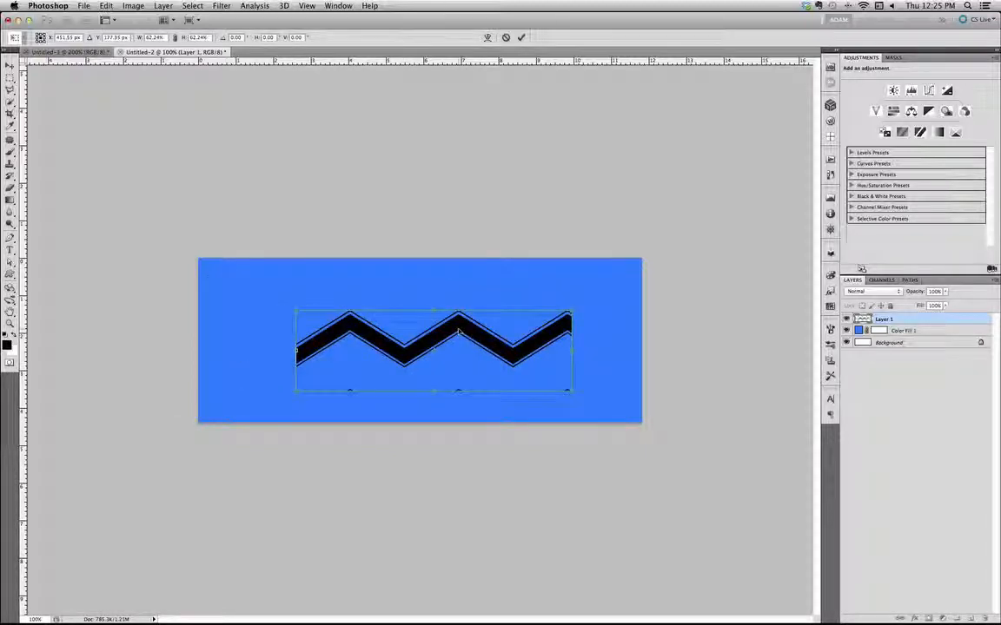
key("Return")
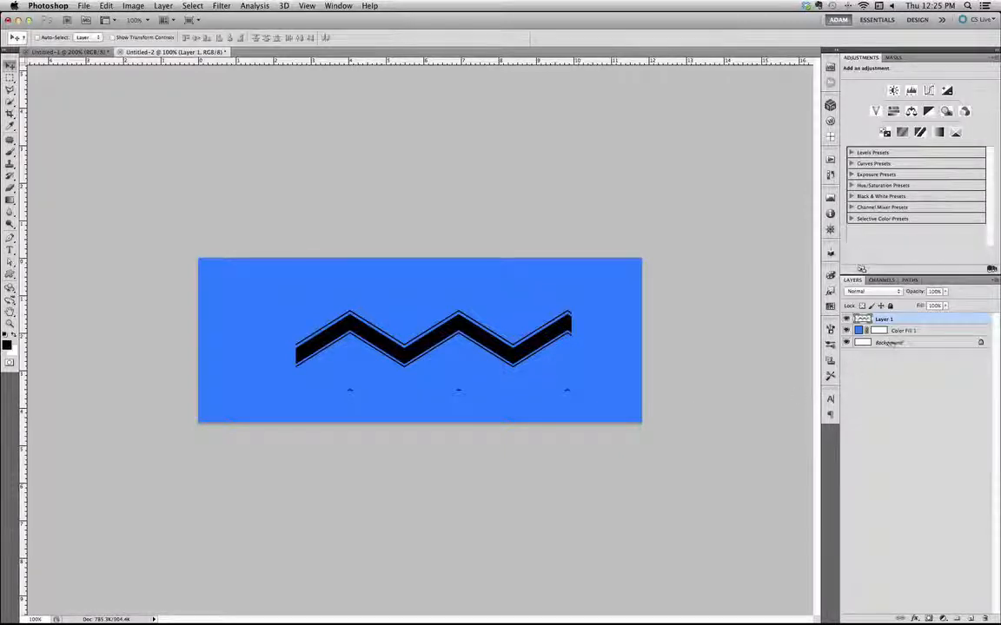
left_click(901, 330)
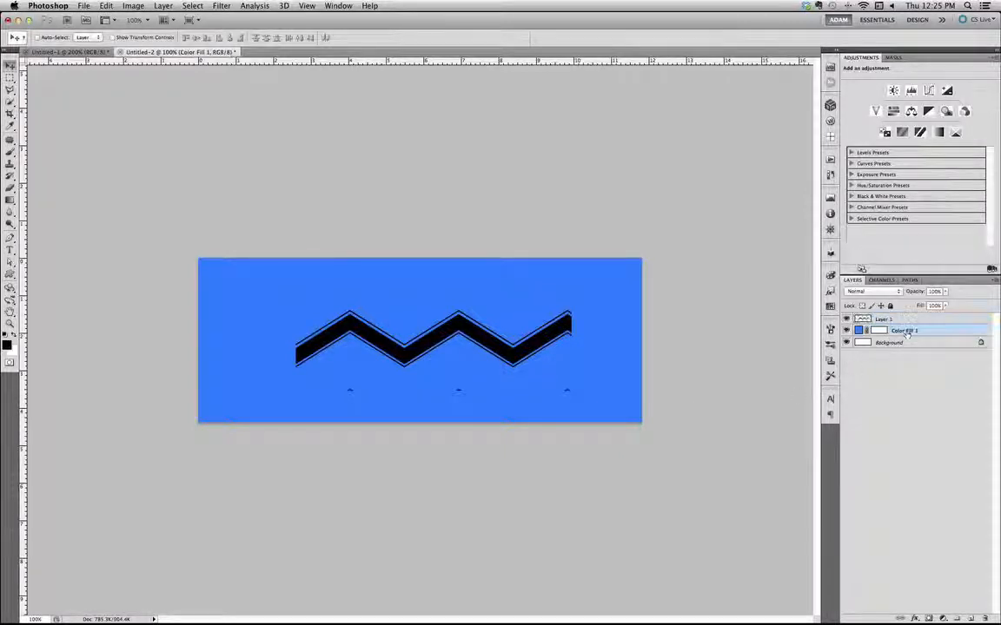
left_click(944, 617)
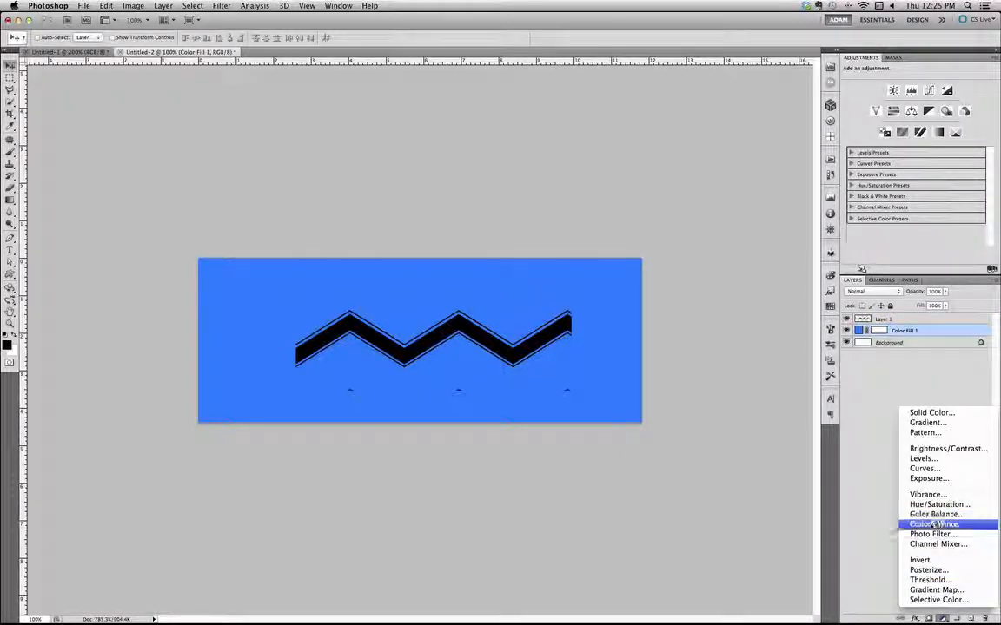
left_click(884, 576)
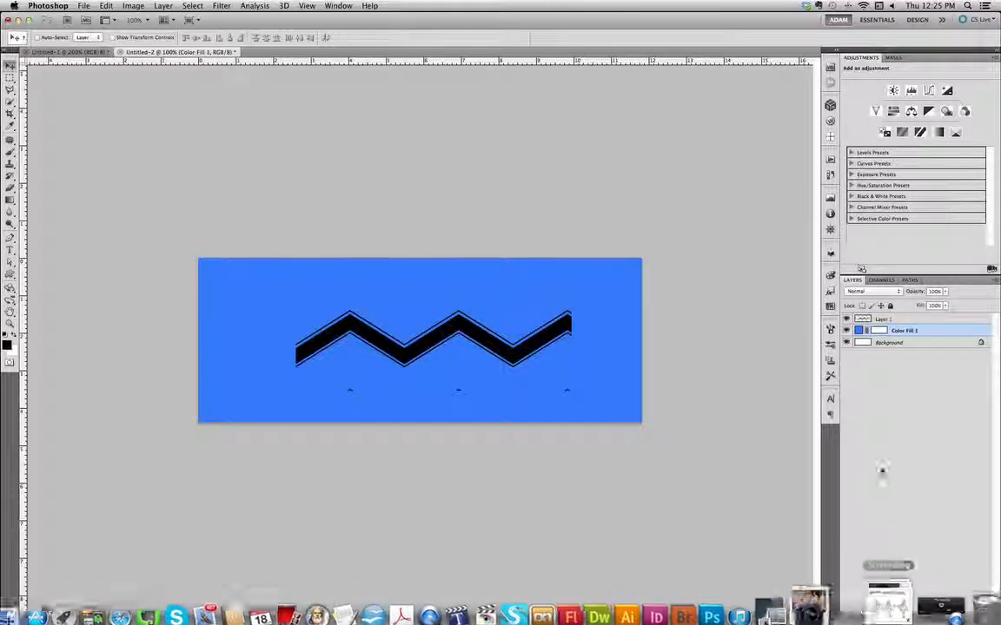
left_click(915, 618)
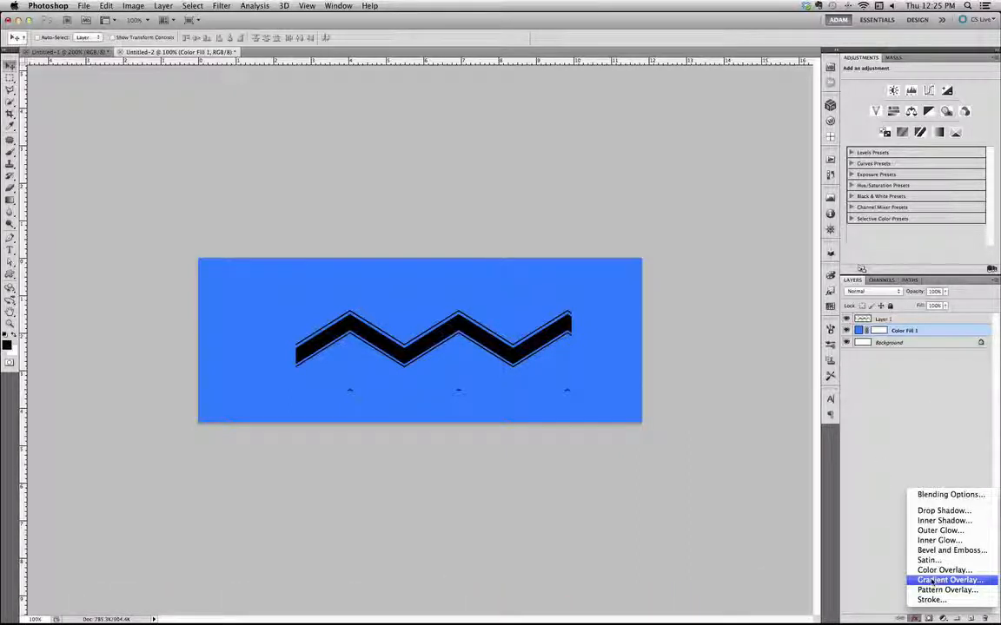
left_click(945, 589)
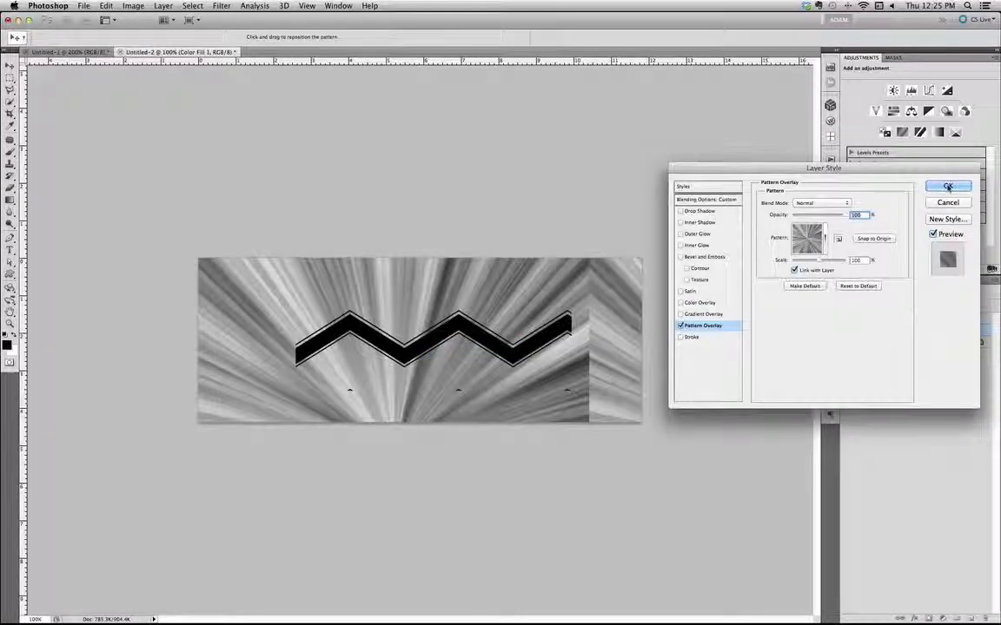
key("Escape")
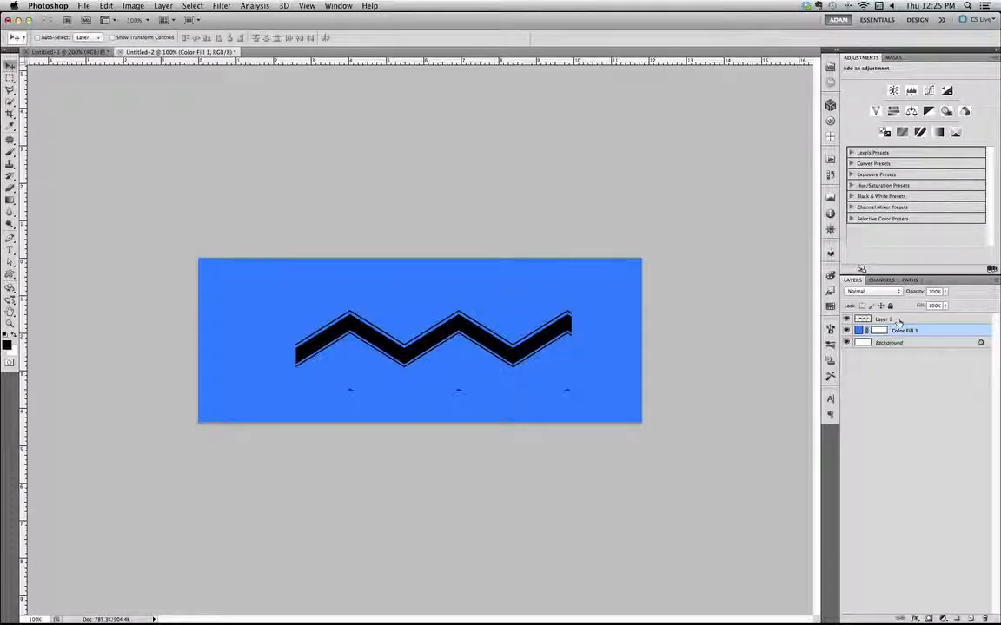
Select the chevron layer together with the blue Color Fill 1 layer
left_click(901, 321, "shift")
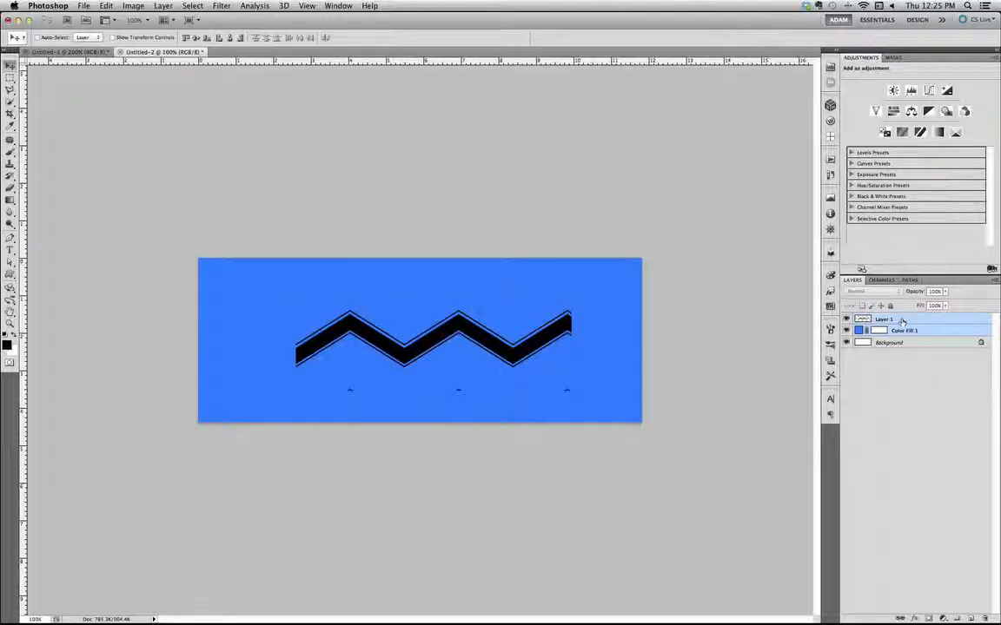